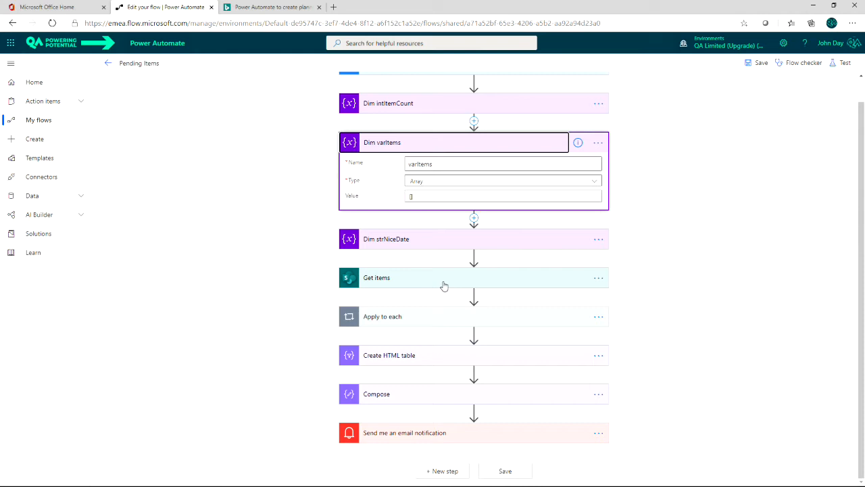
# Step: Expand the Apply to each loop and its Condition to view the Append item to varItems action
pyautogui.click(446, 316)
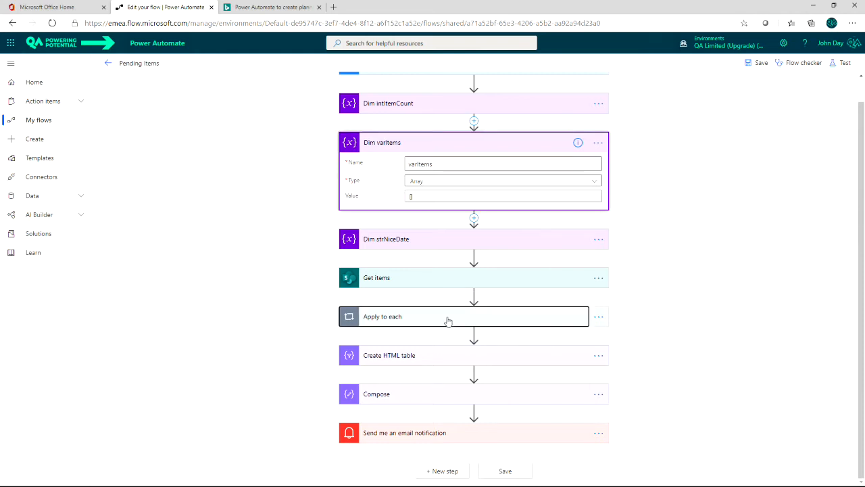
pyautogui.click(434, 293)
pyautogui.scroll(-5, 437, 293)
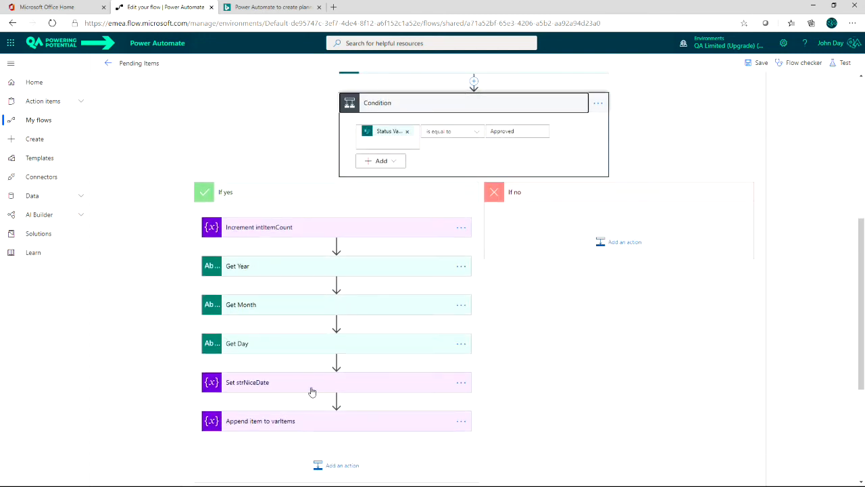
pyautogui.click(315, 424)
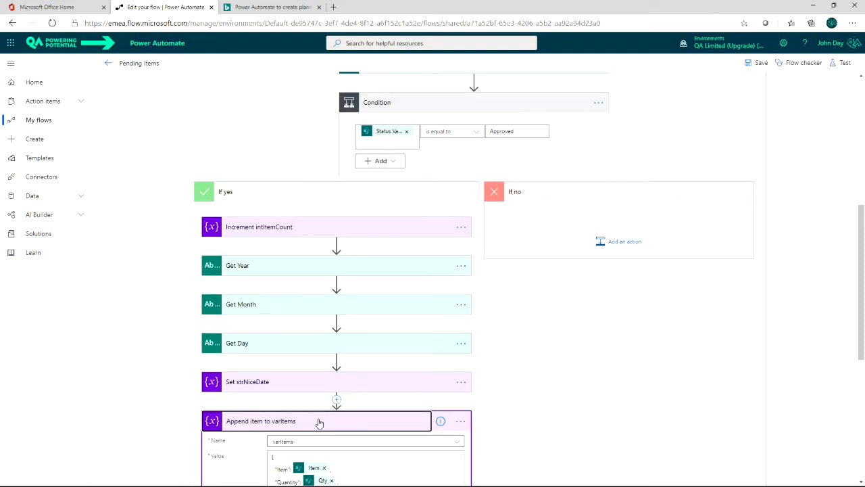
pyautogui.scroll(-5, 318, 423)
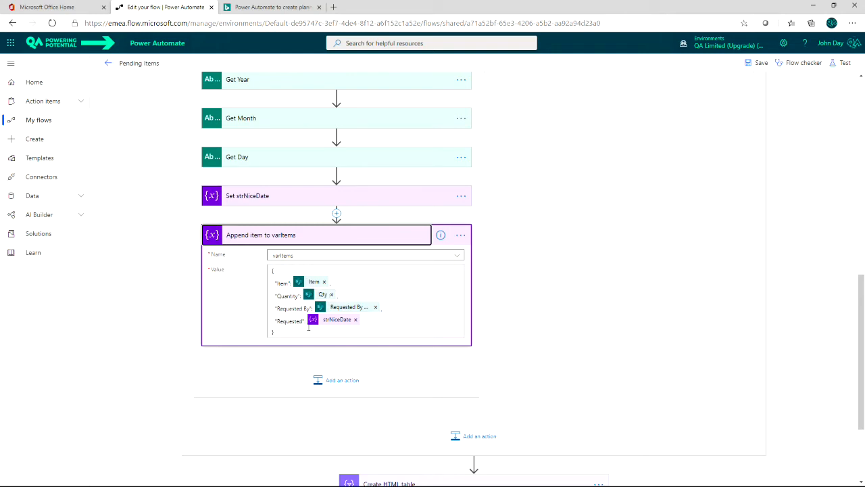
# Step: Examine the Item, Quantity, Requested By and Requested keys in the value appended to varItems
pyautogui.doubleClick(281, 284)
pyautogui.doubleClick(287, 296)
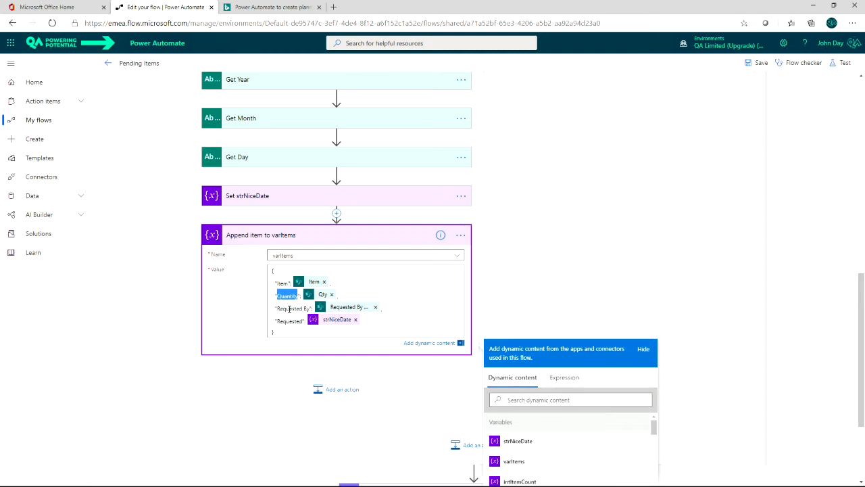
pyautogui.doubleClick(290, 308)
pyautogui.doubleClick(289, 321)
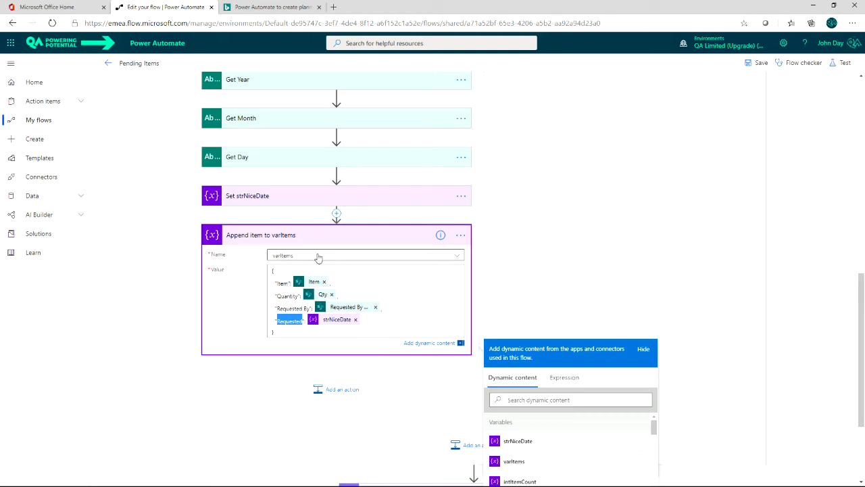
pyautogui.scroll(-3, 297, 305)
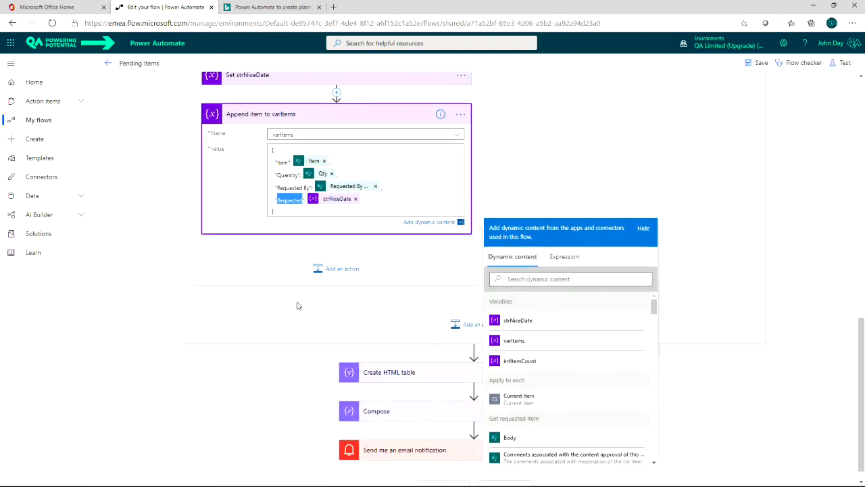
pyautogui.click(290, 348)
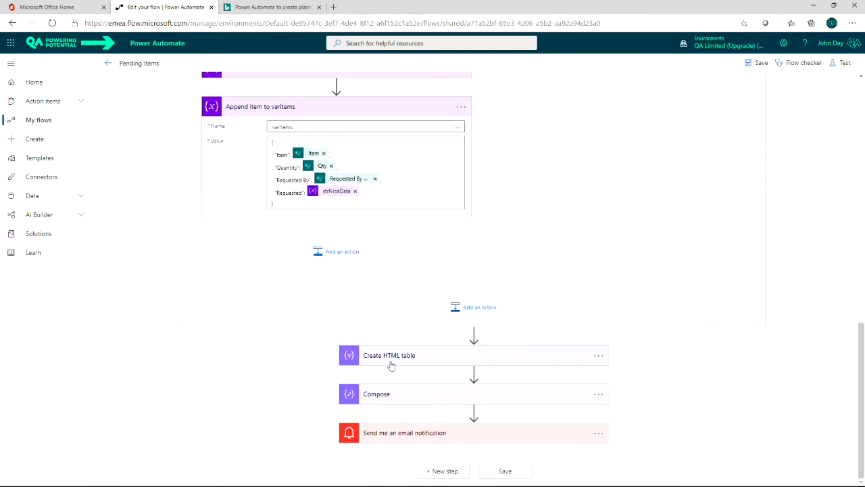
# Step: Examine the source of the Create HTML table action and the replace expression in the Compose action
pyautogui.click(421, 357)
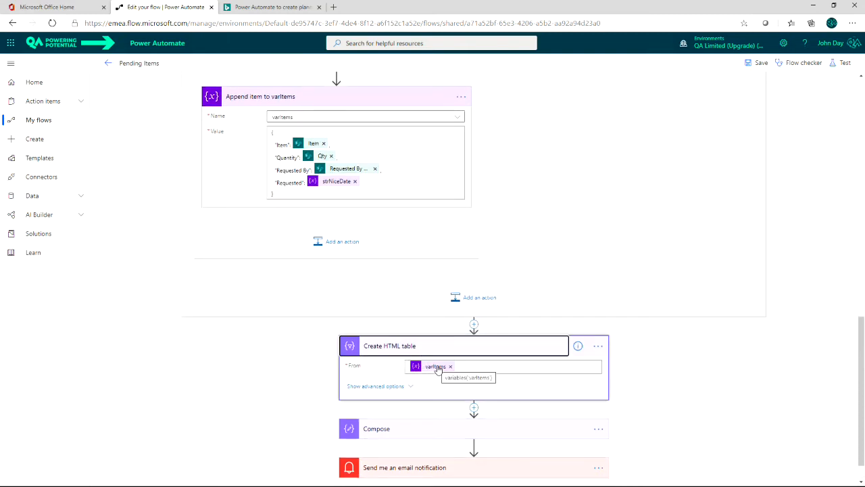
pyautogui.scroll(-2, 284, 380)
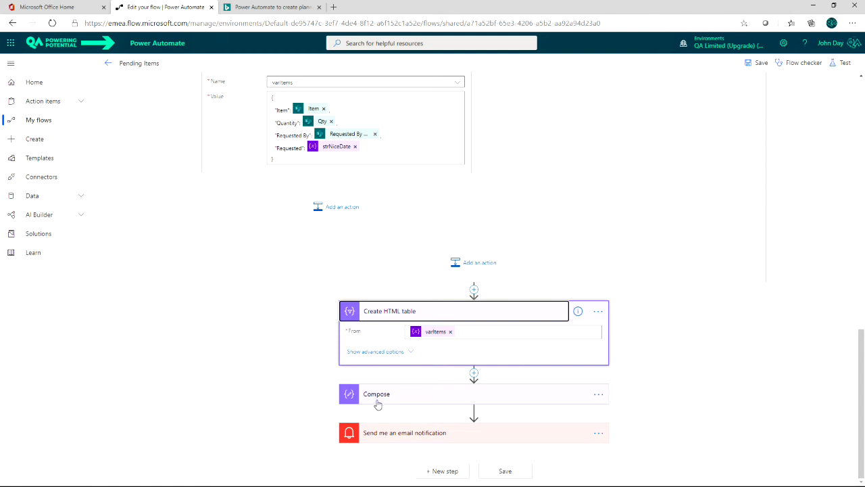
pyautogui.click(374, 396)
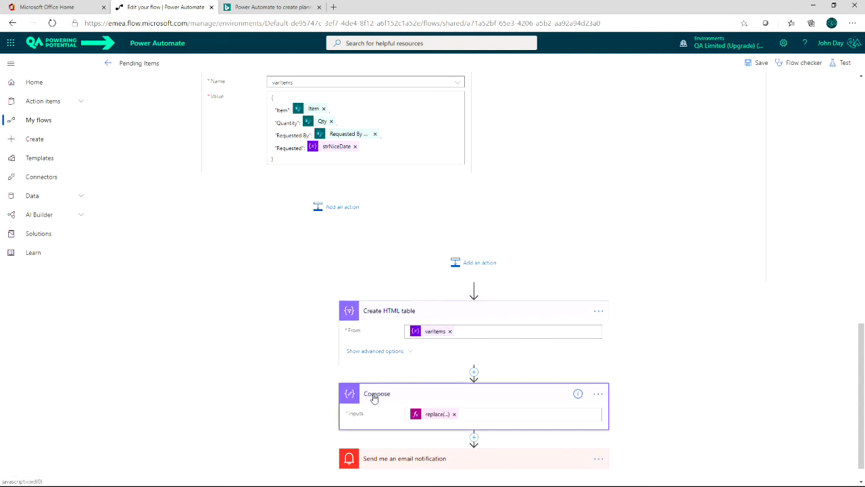
pyautogui.click(436, 414)
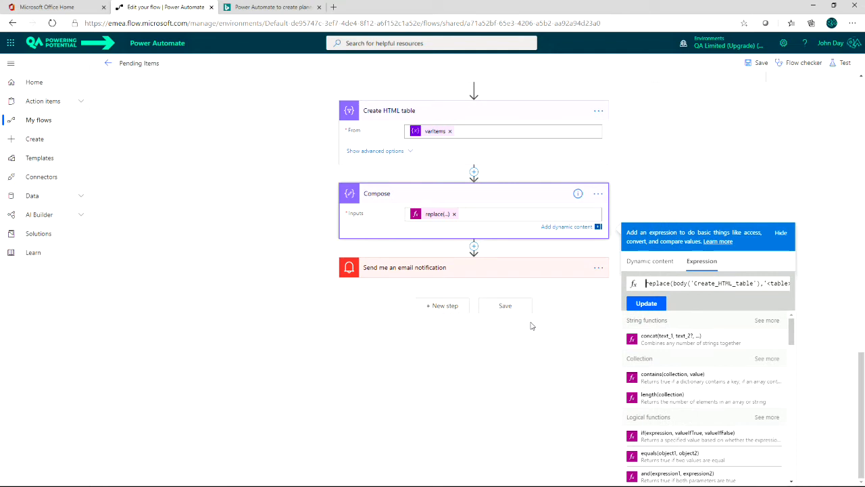
pyautogui.click(514, 371)
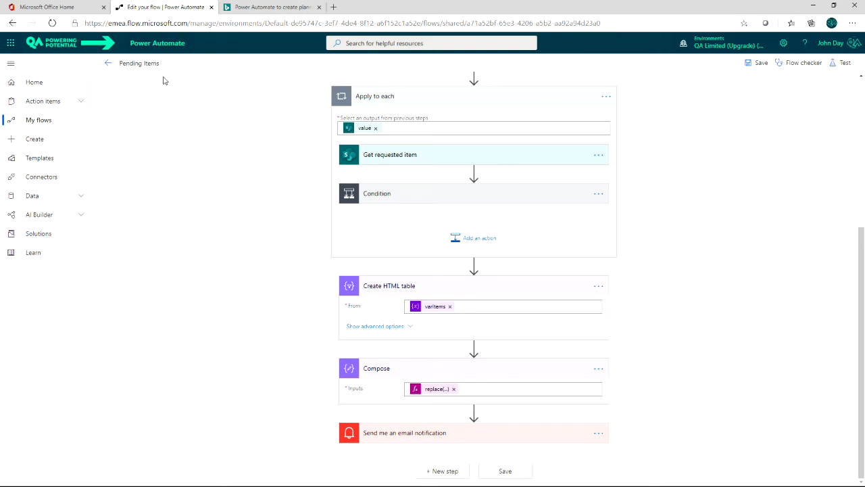
# Step: Switch to Microsoft Teams in a new browser tab and view the flows of the Office 365 Support team's General channel
pyautogui.click(11, 44)
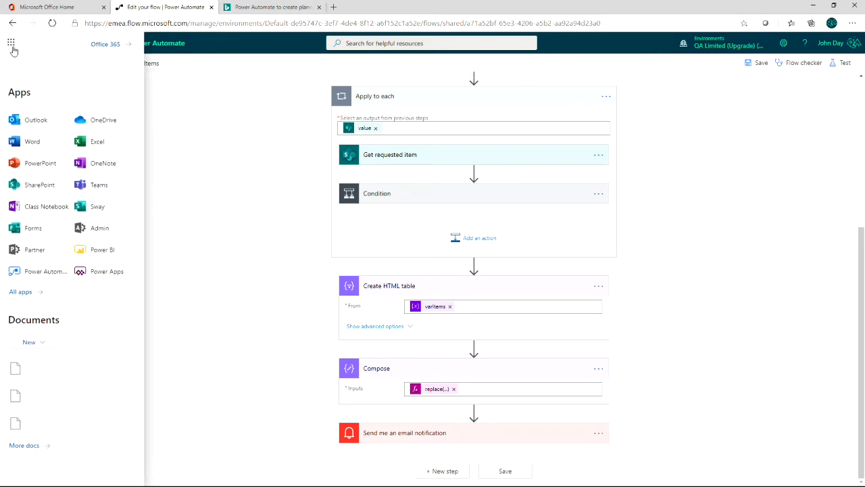
pyautogui.rightClick(102, 186)
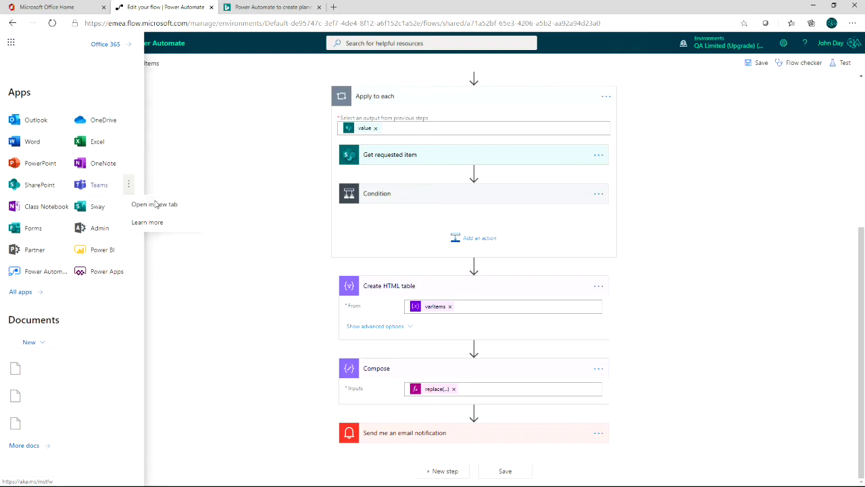
pyautogui.click(155, 204)
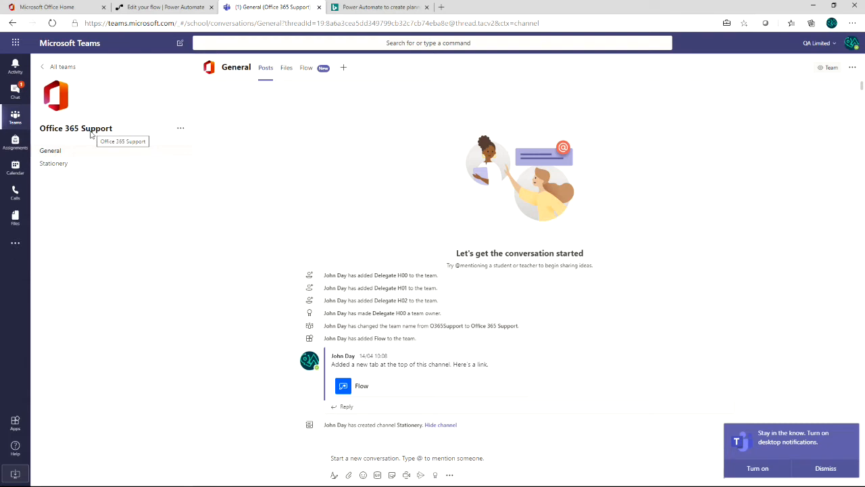
pyautogui.click(305, 69)
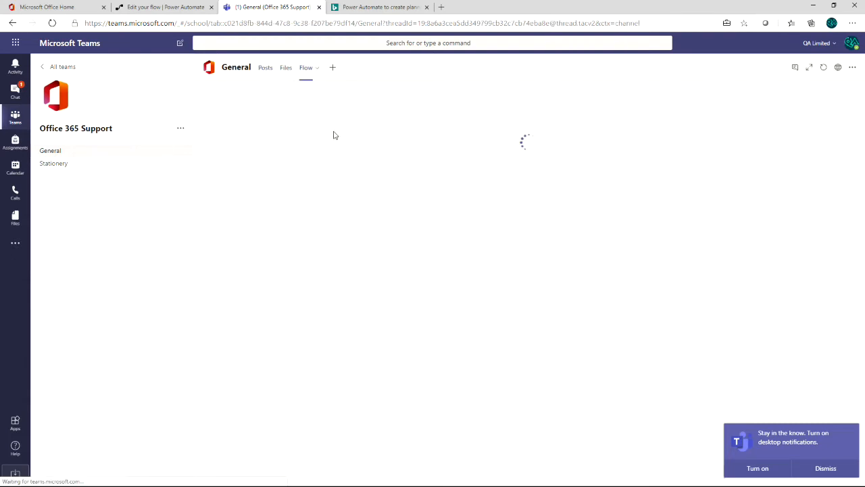
# Step: Add a Planner tab to the General channel with a new plan named Team work, leaving its first task blank
pyautogui.click(333, 68)
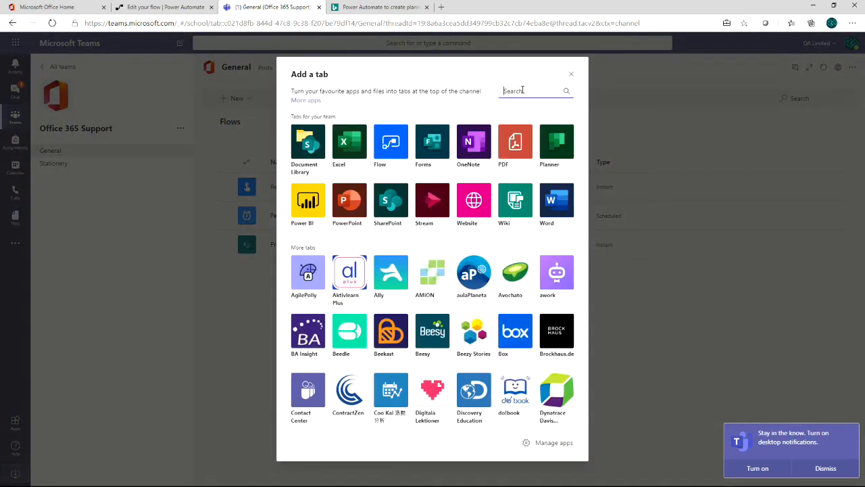
pyautogui.write('planner')
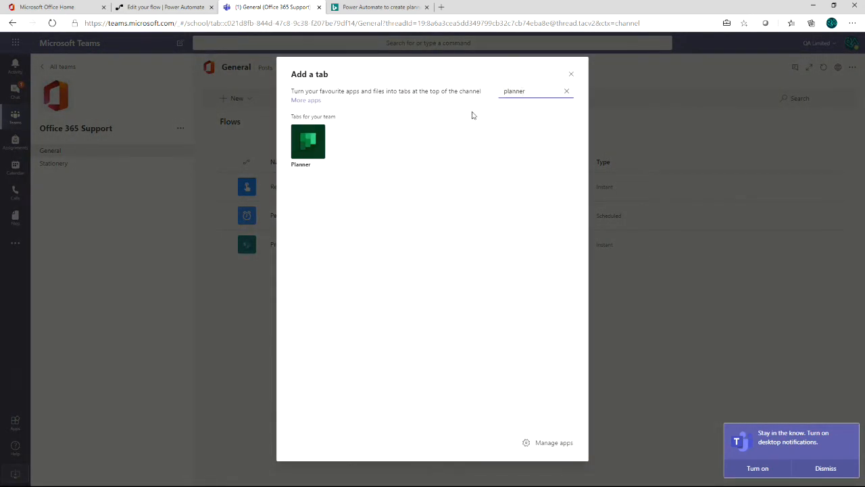
pyautogui.click(306, 149)
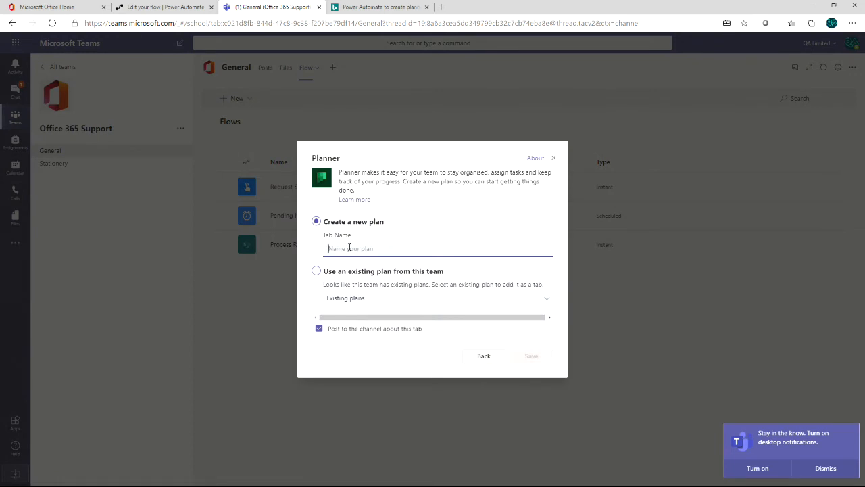
pyautogui.write('Team work')
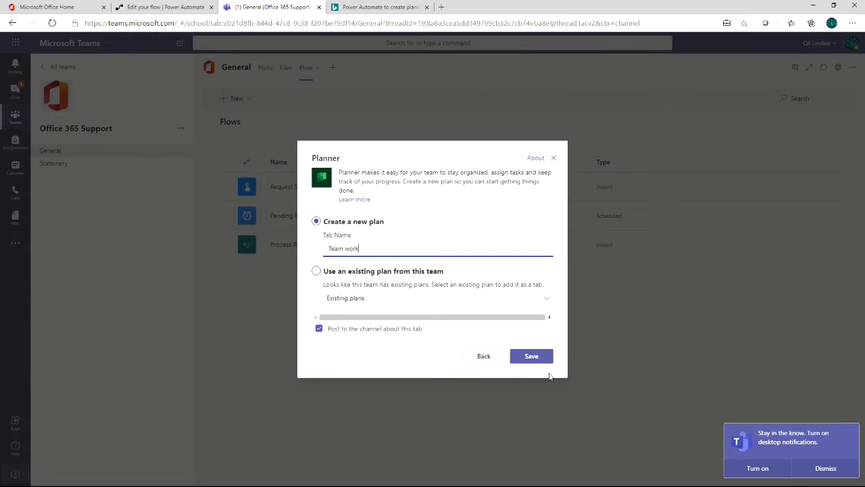
pyautogui.click(539, 358)
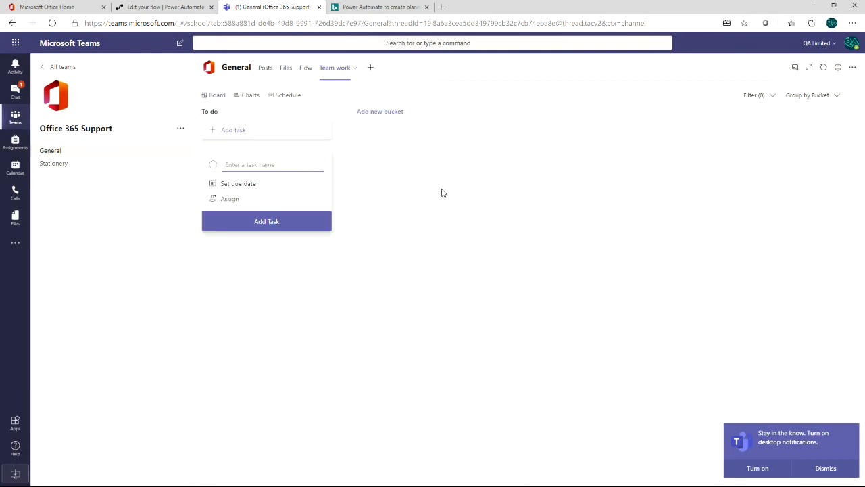
pyautogui.click(490, 216)
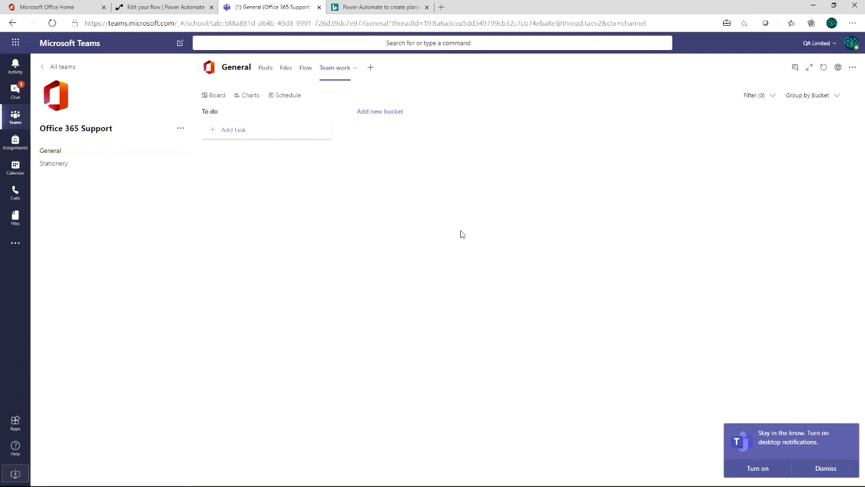
# Step: Add a bucket named Ordering to the Team work plan
pyautogui.click(385, 113)
pyautogui.write('Ordering')
pyautogui.press('Return')
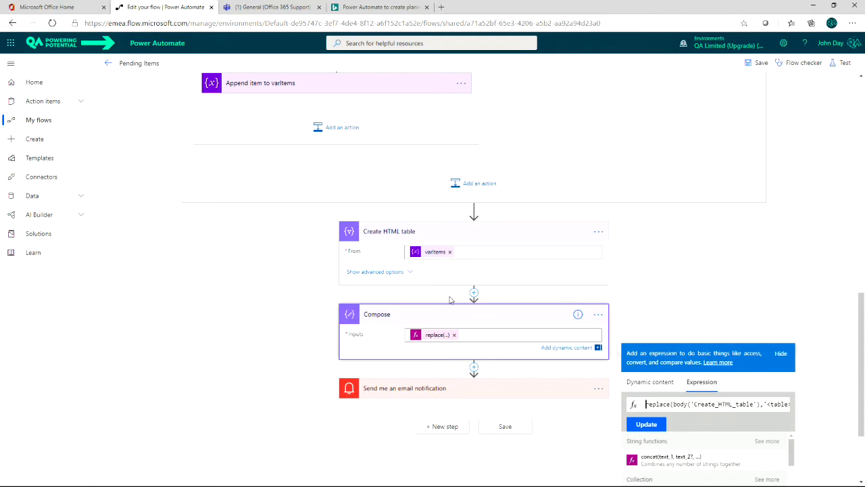
# Step: Review the Create HTML table options and the Dim varItems definition in the Pending Items flow
pyautogui.click(401, 273)
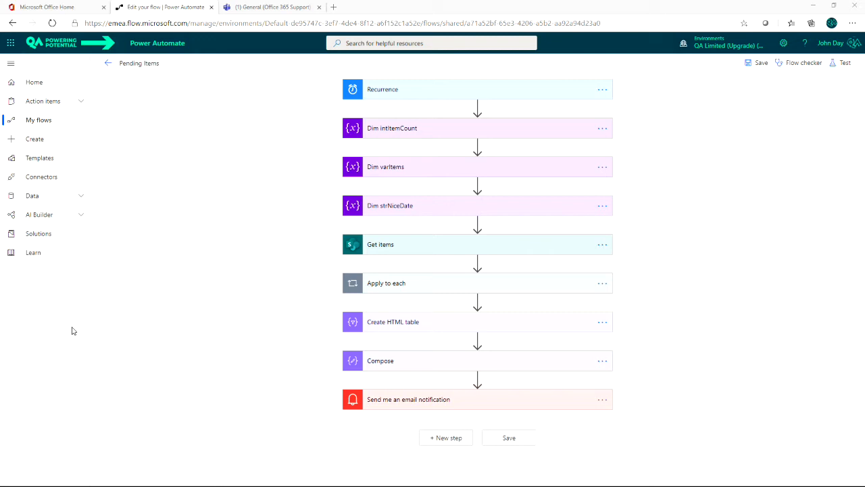
pyautogui.click(434, 171)
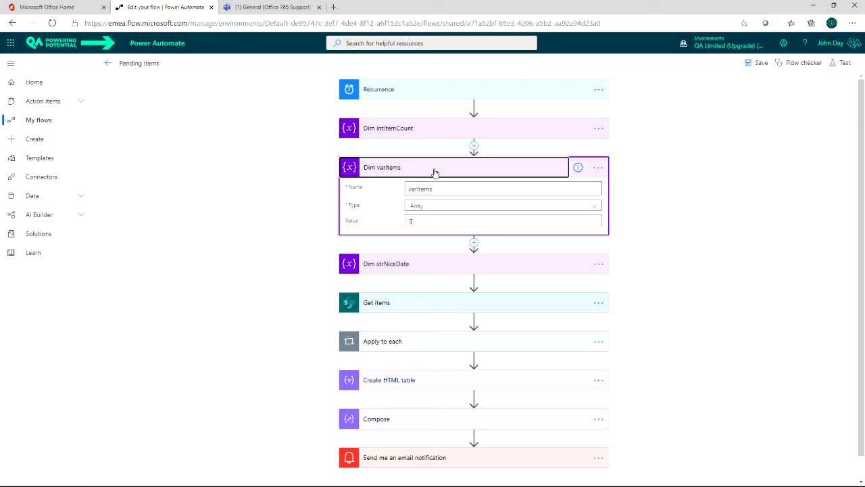
pyautogui.click(435, 173)
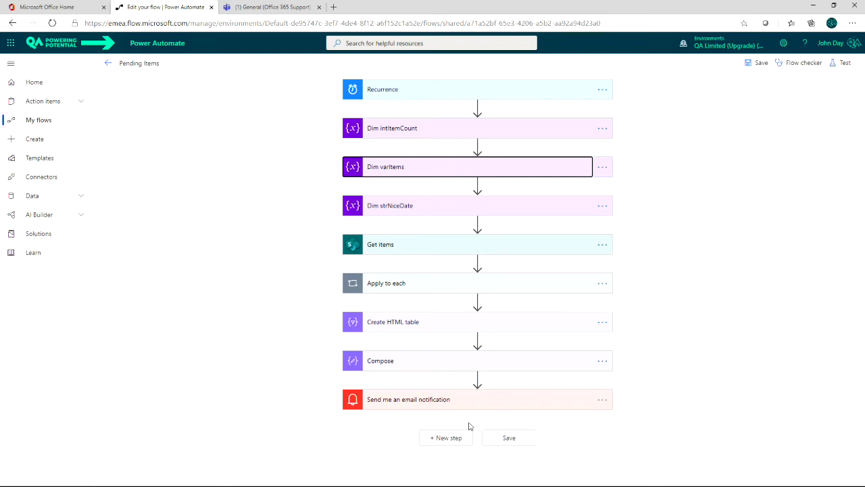
# Step: Add a Data Operation Parse JSON action at the end of the flow and begin filling in its Content
pyautogui.click(447, 439)
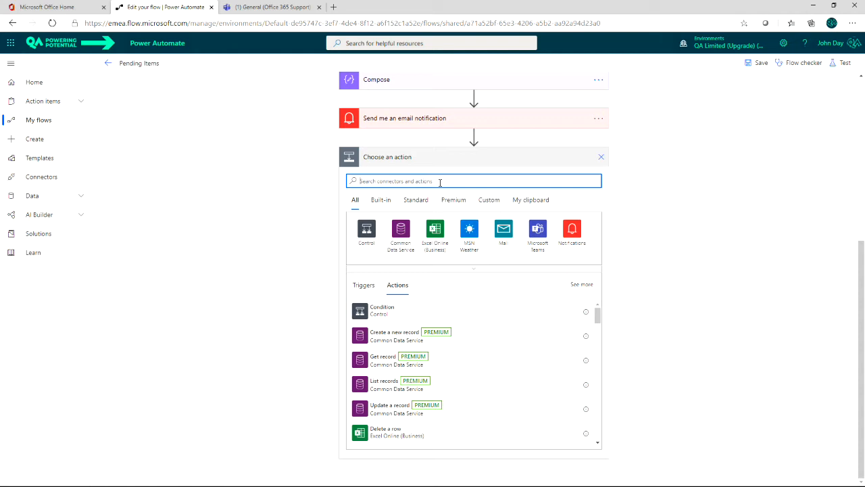
pyautogui.write('Data')
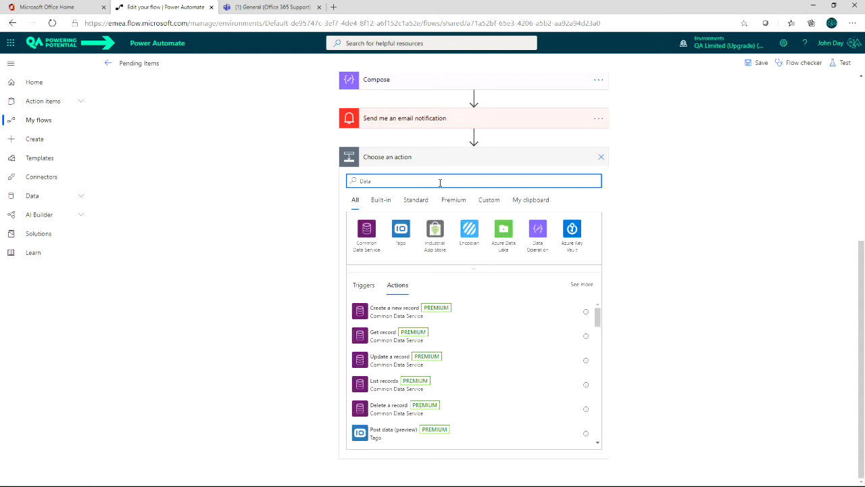
pyautogui.click(540, 230)
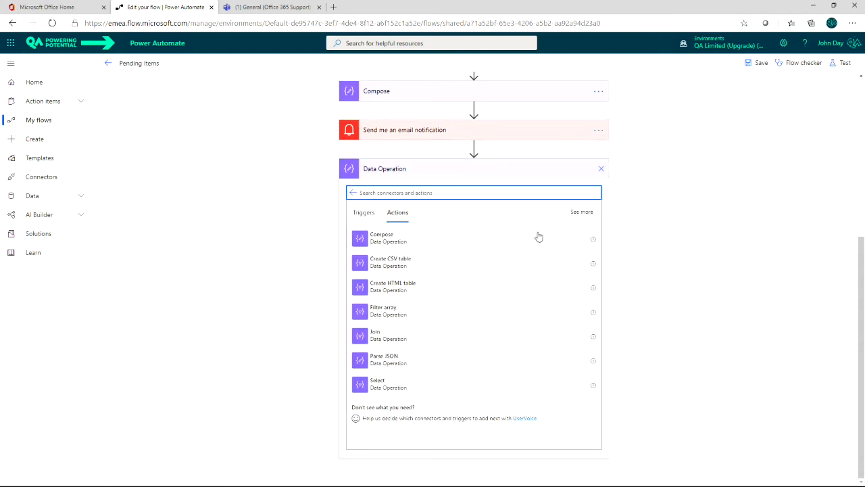
pyautogui.click(364, 362)
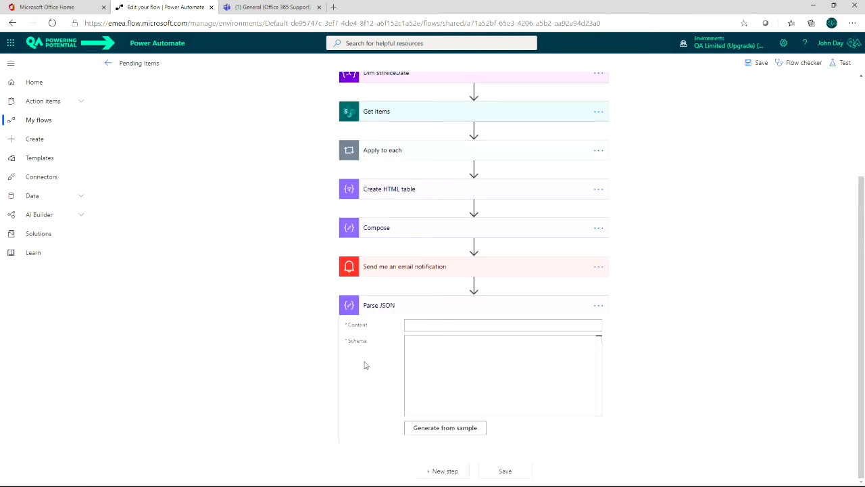
pyautogui.click(418, 326)
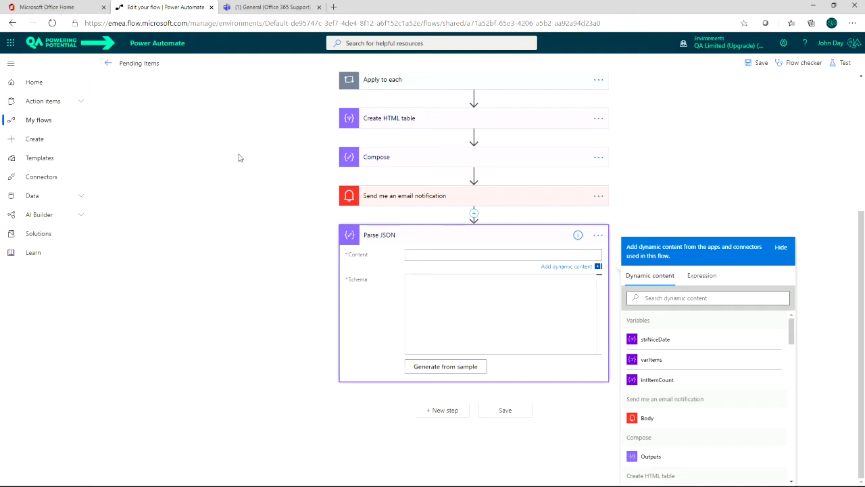
# Step: Duplicate the flow editor's browser tab and return to the original one
pyautogui.rightClick(169, 10)
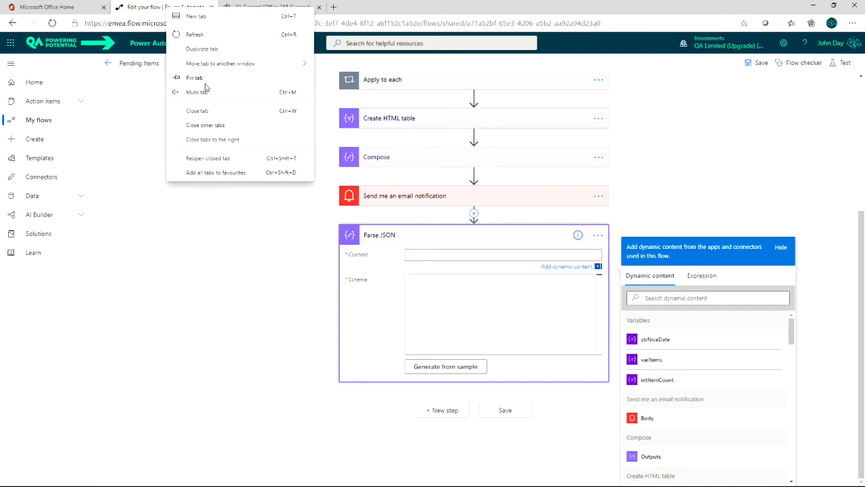
pyautogui.click(219, 50)
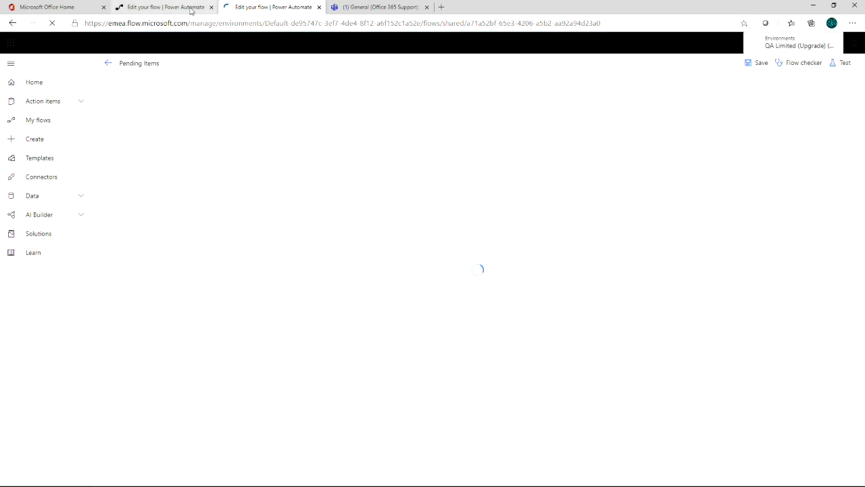
pyautogui.click(155, 8)
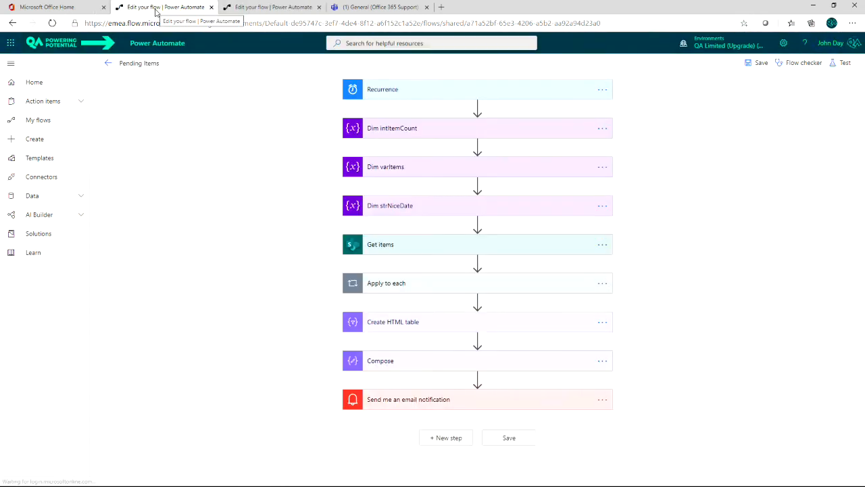
# Step: Open the Apr 14, 03:22 PM test run of Pending Items and copy the From array of its Create HTML table action
pyautogui.click(106, 62)
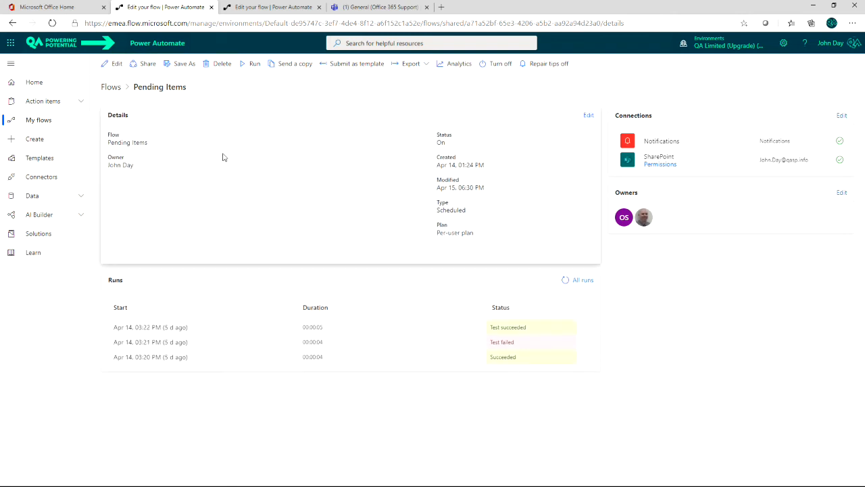
pyautogui.click(153, 331)
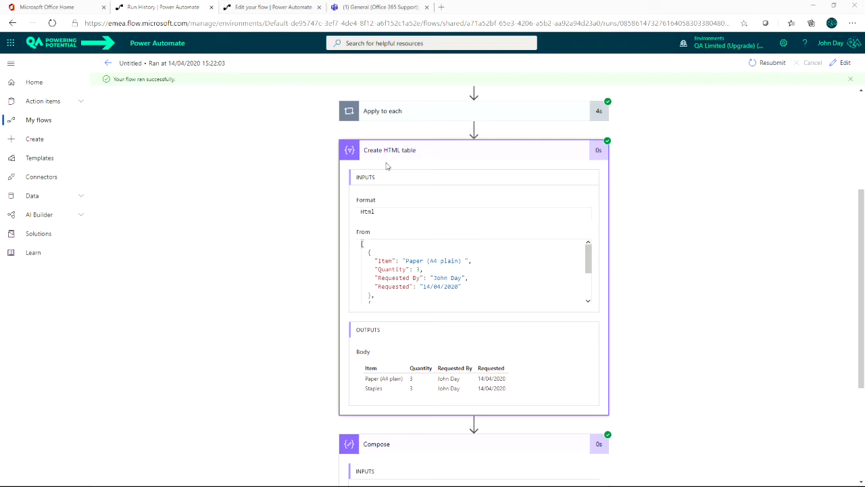
pyautogui.moveTo(361, 244); pyautogui.dragTo(463, 299)
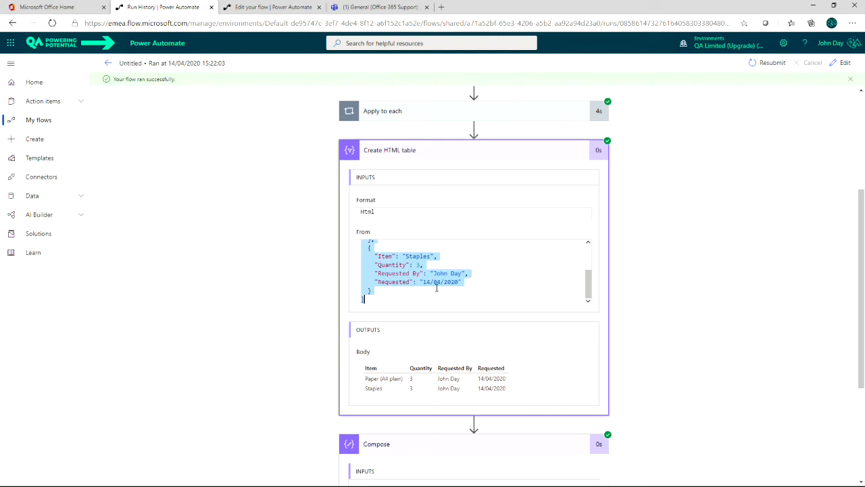
pyautogui.doubleClick(415, 256)
pyautogui.doubleClick(419, 265)
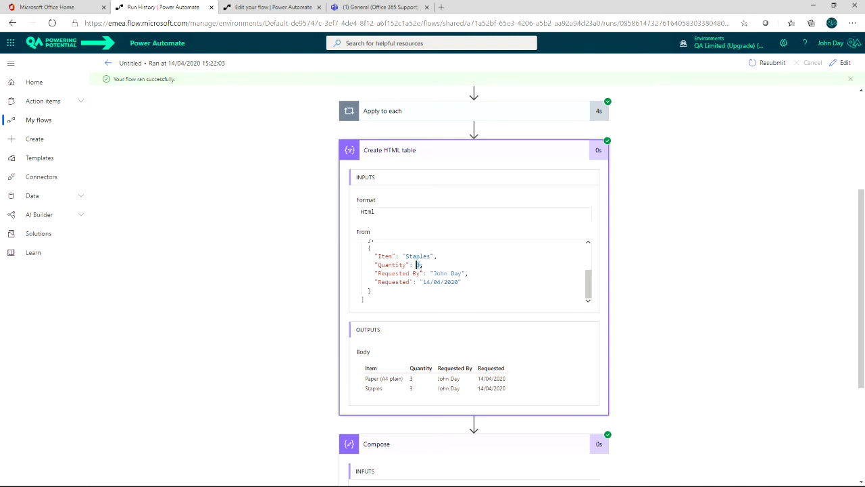
pyautogui.moveTo(434, 273); pyautogui.dragTo(459, 282)
pyautogui.hotkey('ctrl', 'a')
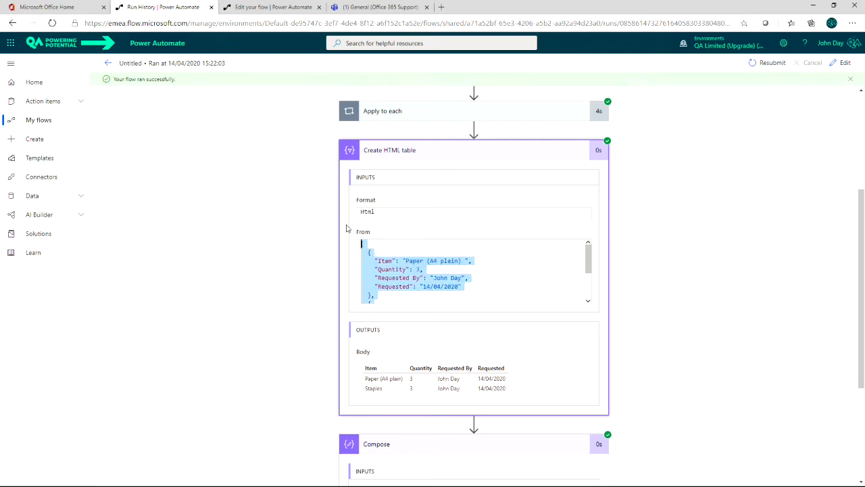
# Step: In the flow being edited, set the Parse JSON Content to varItems and generate its Schema from the copied sample array
pyautogui.click(293, 8)
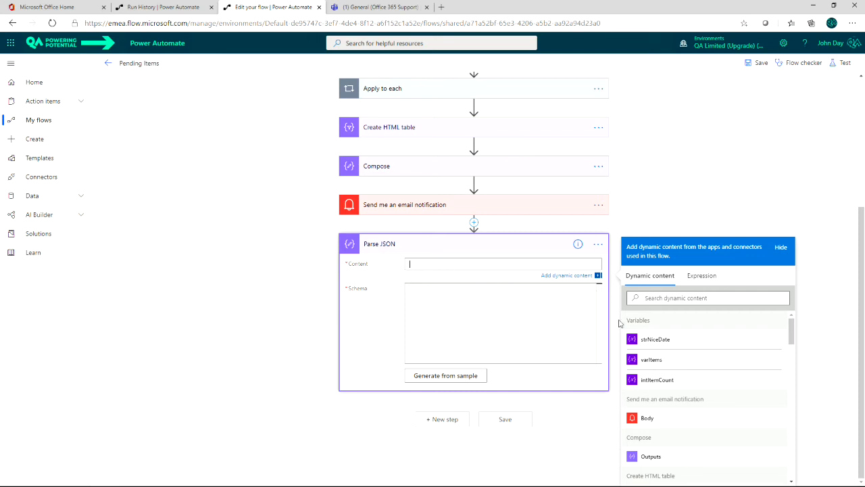
pyautogui.click(653, 360)
pyautogui.click(423, 331)
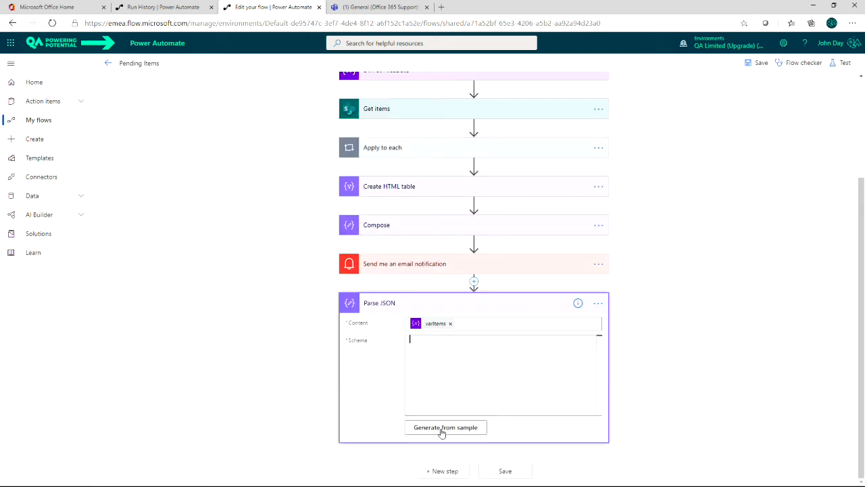
pyautogui.click(441, 429)
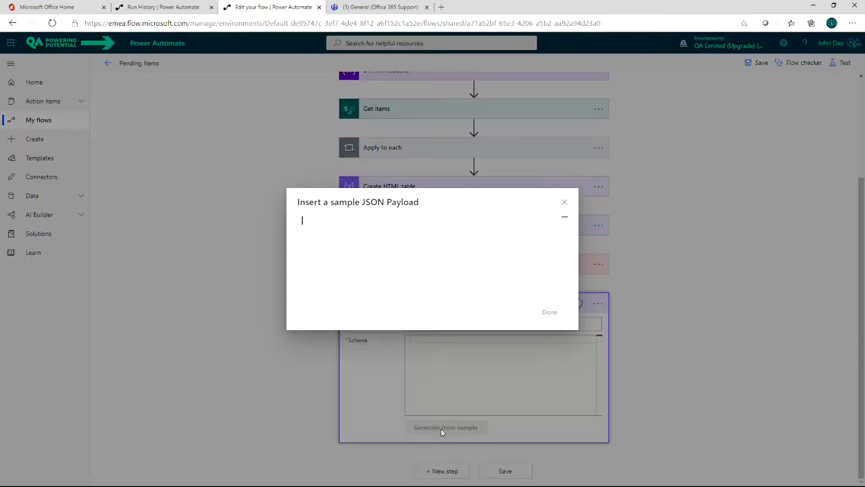
pyautogui.hotkey('ctrl', 'v')
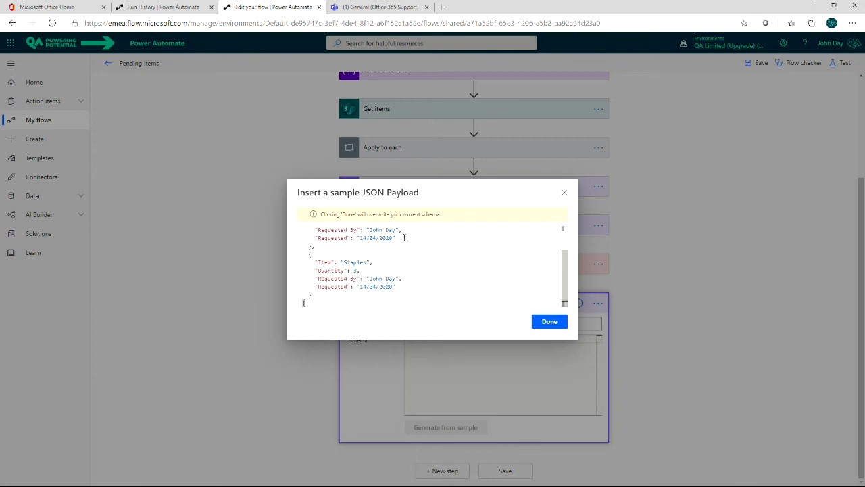
pyautogui.click(549, 321)
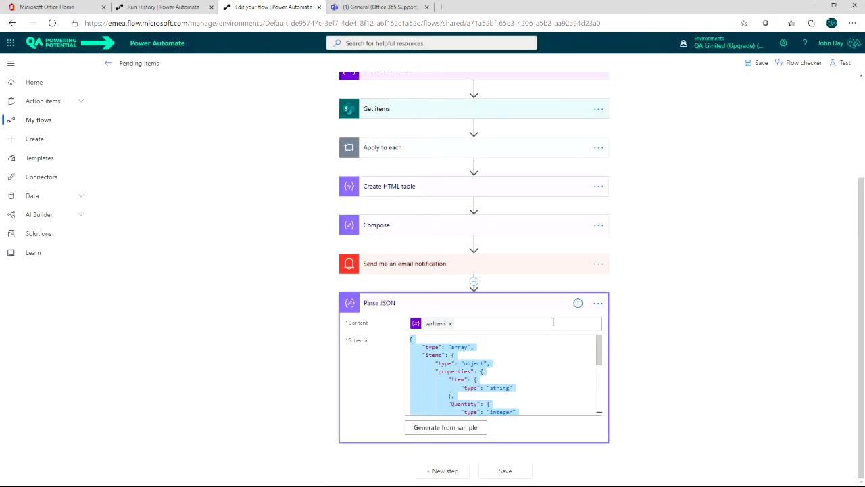
# Step: Examine the generated Parse JSON schema, checking each property's data type and the list of required fields
pyautogui.scroll(-3, 534, 360)
pyautogui.scroll(5, 533, 360)
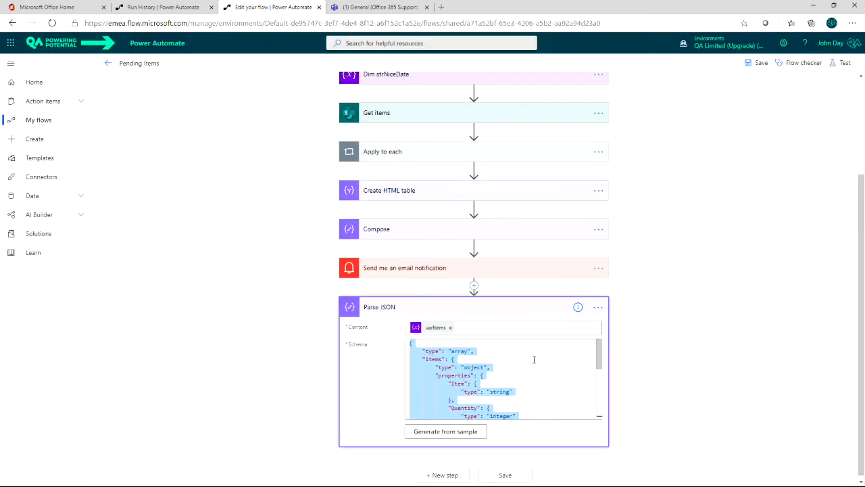
pyautogui.scroll(-1, 676, 384)
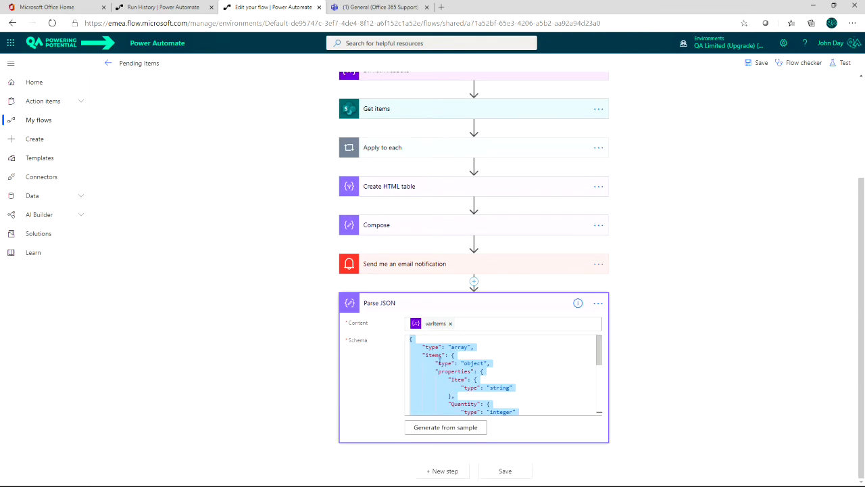
pyautogui.click(471, 364)
pyautogui.doubleClick(501, 387)
pyautogui.scroll(-3, 497, 378)
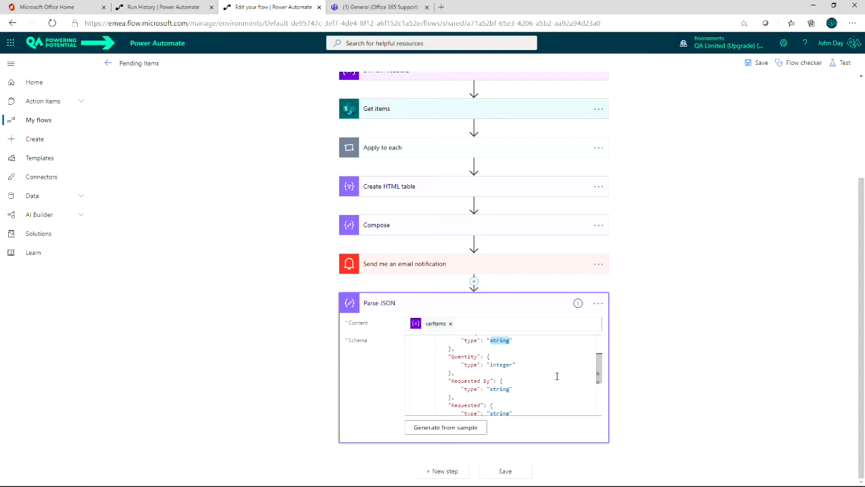
pyautogui.scroll(-2, 512, 391)
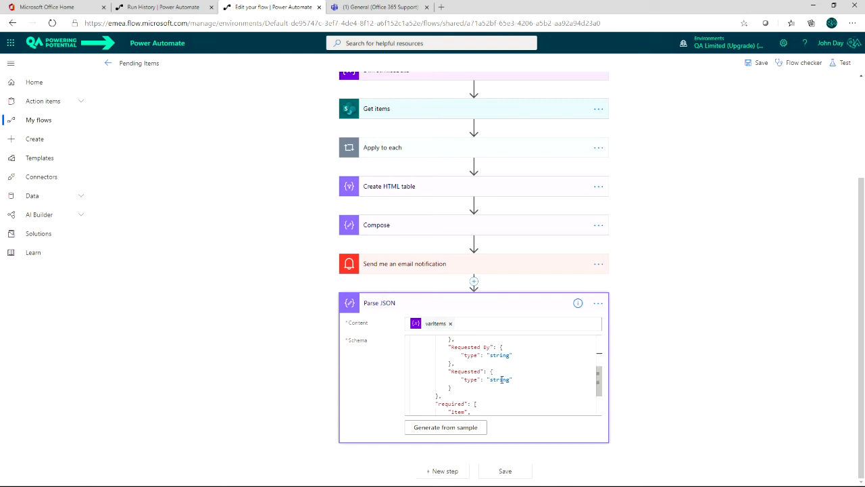
pyautogui.moveTo(600, 377); pyautogui.dragTo(602, 400)
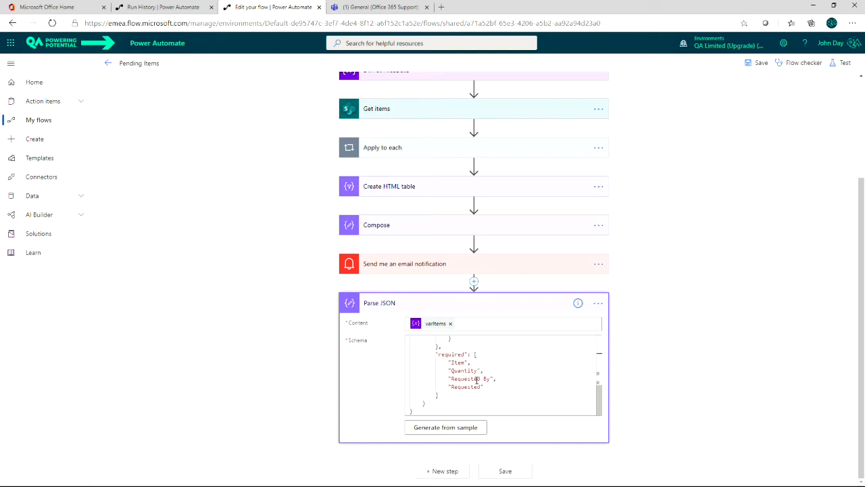
# Step: Try removing "Requested" from the schema's required fields, and undo the removal
pyautogui.moveTo(485, 387); pyautogui.dragTo(445, 387)
pyautogui.press('Delete')
pyautogui.hotkey('ctrl', 'z')
pyautogui.click(497, 396)
pyautogui.click(656, 380)
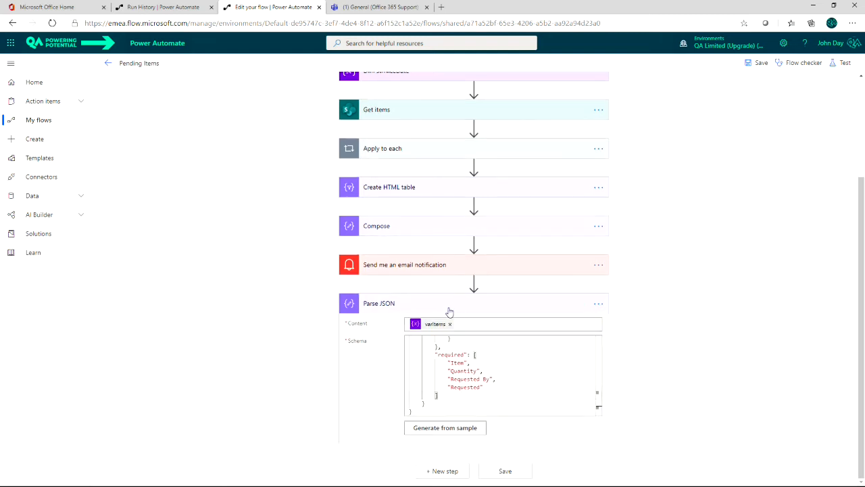
# Step: Rename the Parse JSON action to "Parse JSON for Planner Task" and collapse it
pyautogui.click(598, 303)
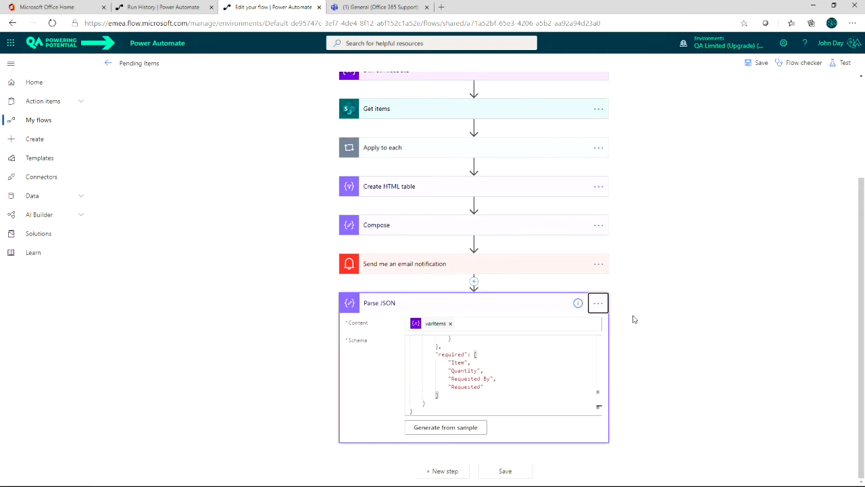
pyautogui.click(599, 304)
pyautogui.click(635, 314)
pyautogui.click(403, 305)
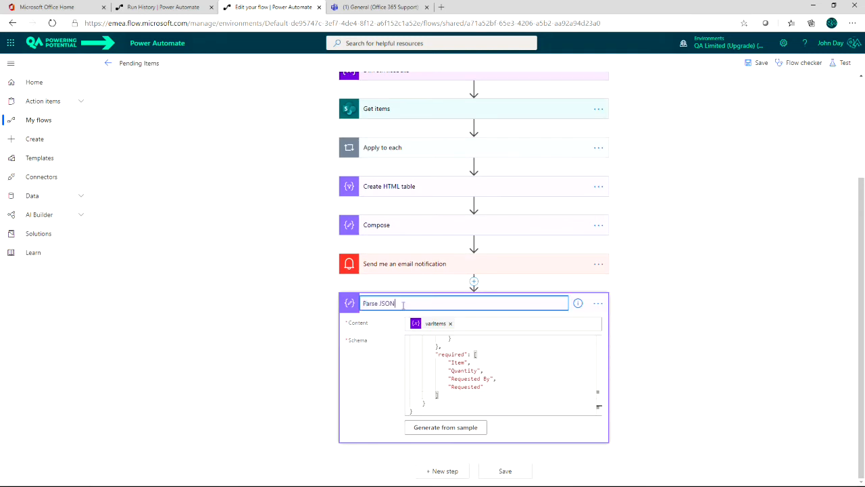
pyautogui.write('for Planner Task')
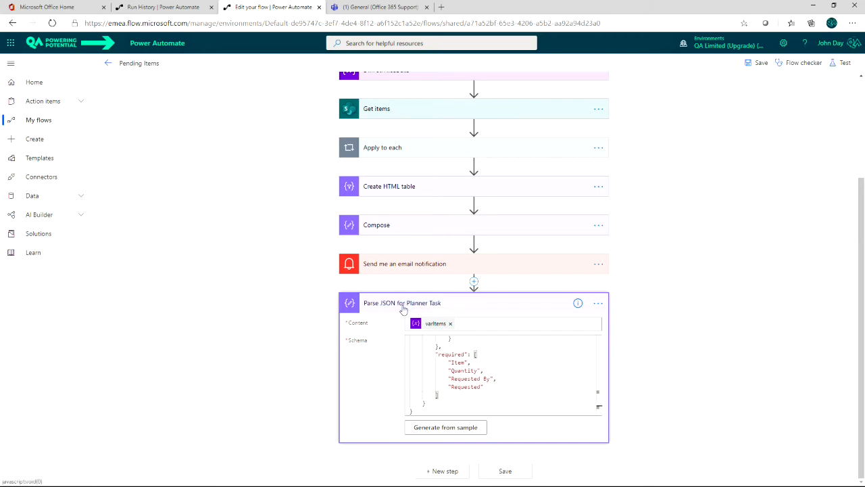
pyautogui.click(599, 305)
pyautogui.click(676, 283)
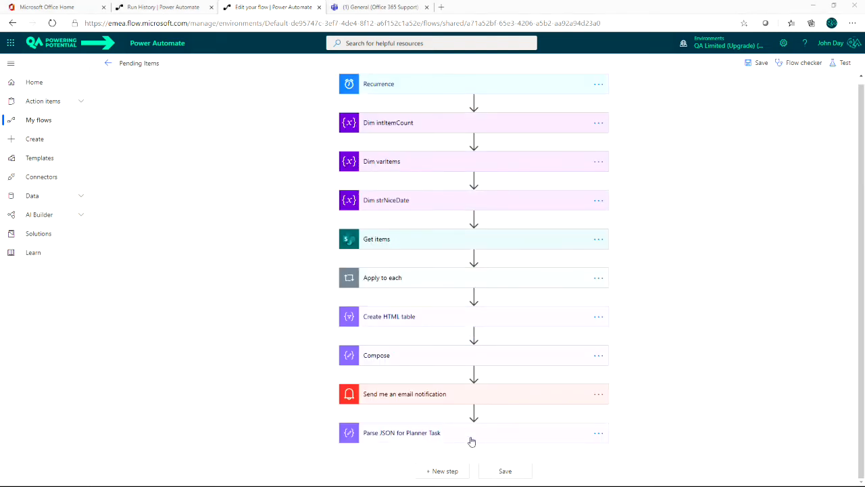
# Step: Add a Data Operation Create HTML table action after Parse JSON for Planner Task
pyautogui.click(443, 471)
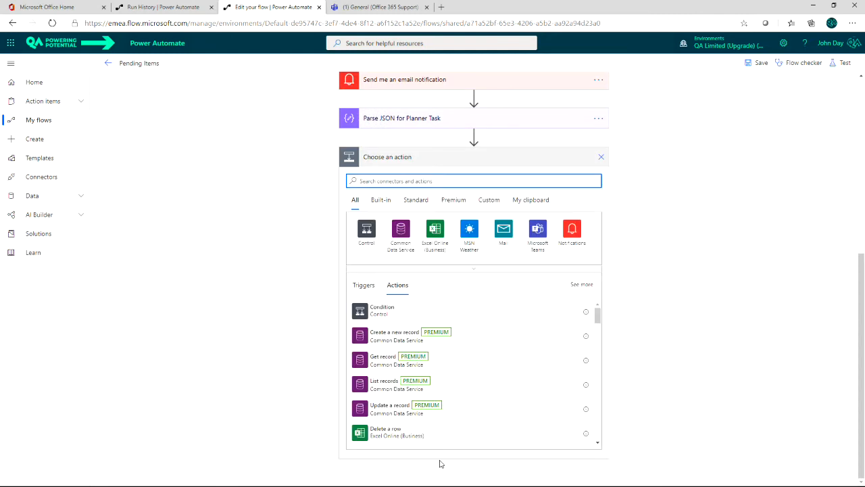
pyautogui.write('Data op')
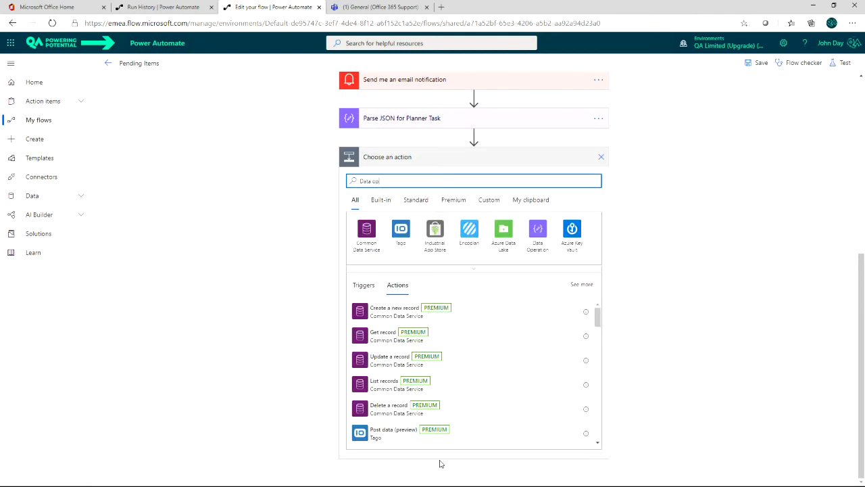
pyautogui.write('eration')
pyautogui.press('BackSpace')
pyautogui.press('BackSpace')
pyautogui.write('ion')
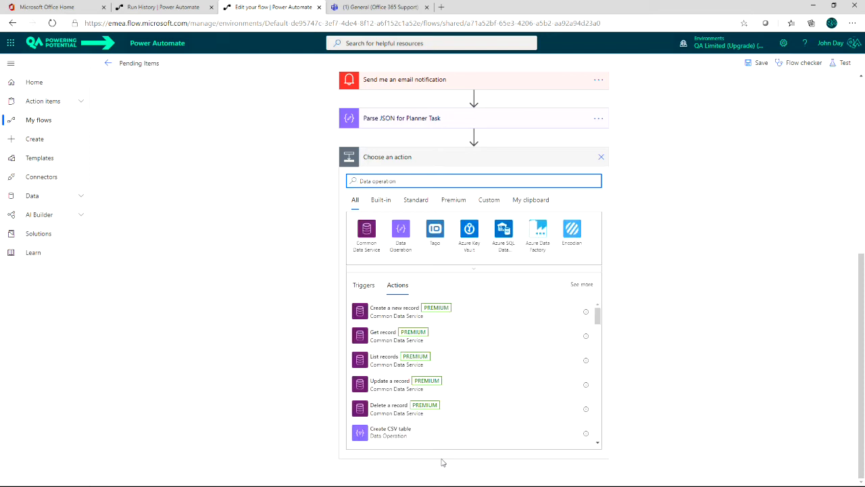
pyautogui.click(401, 230)
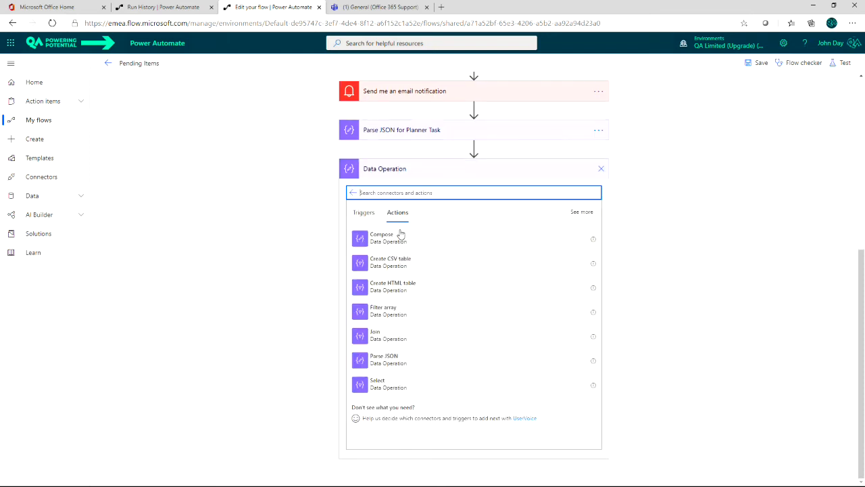
pyautogui.click(365, 292)
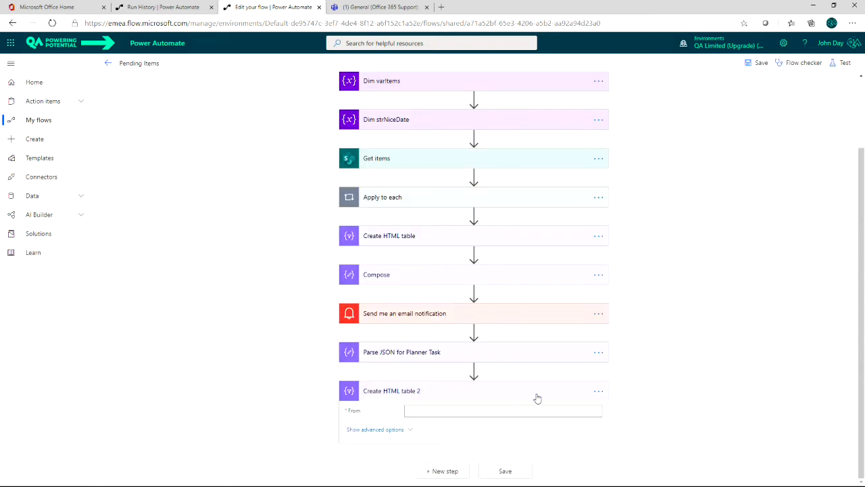
# Step: Rename the new HTML table action to "Create HTML table for Planner Task"
pyautogui.click(598, 390)
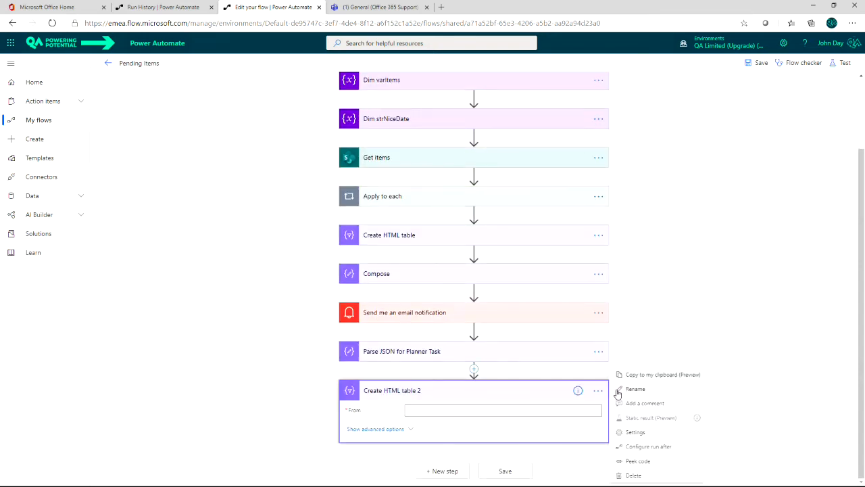
pyautogui.click(633, 392)
pyautogui.press('End')
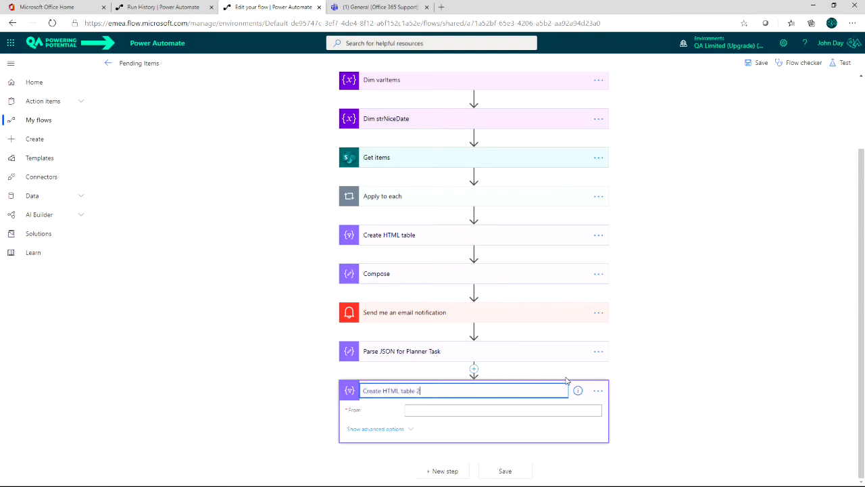
pyautogui.write('for Planner Task')
pyautogui.press('Return')
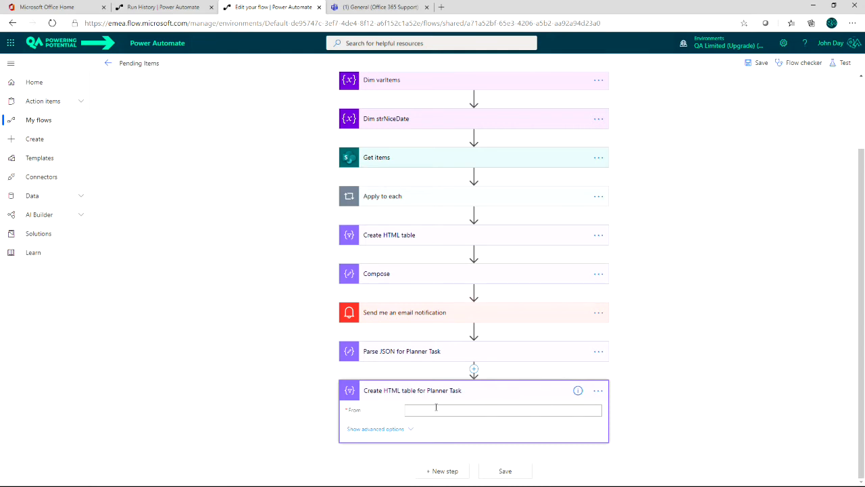
# Step: Set the new HTML table's From to the Body of Parse JSON for Planner Task and its Columns to Custom
pyautogui.click(439, 410)
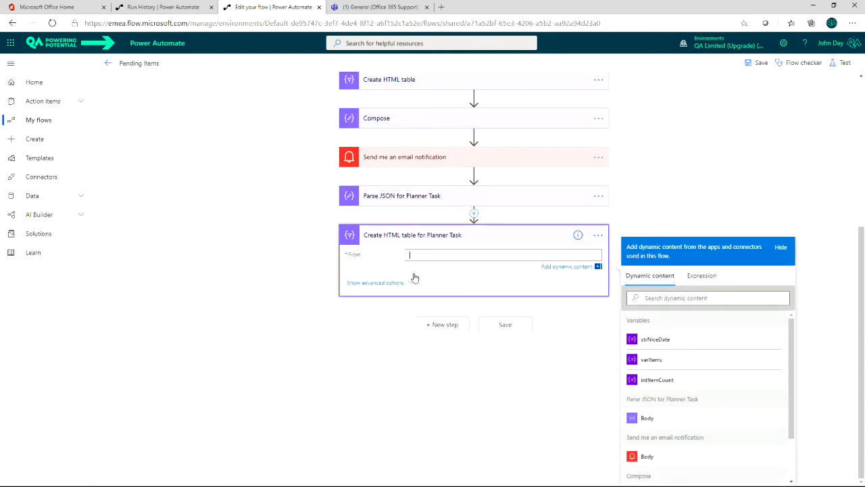
pyautogui.click(646, 419)
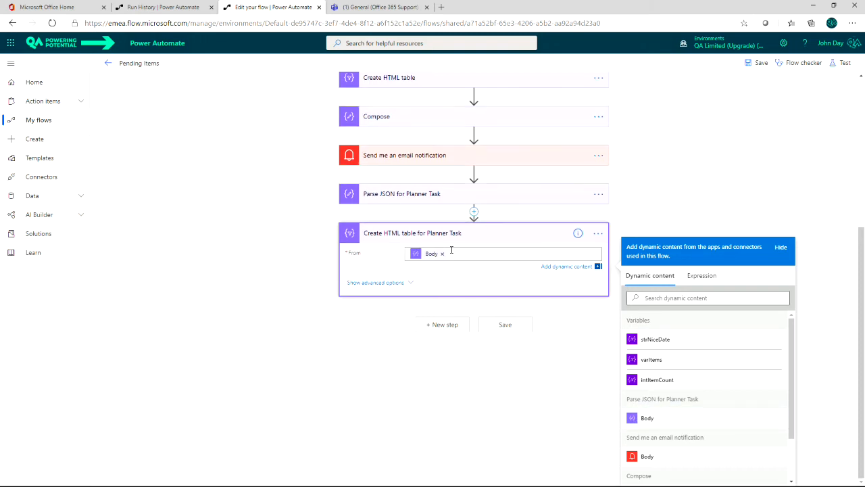
pyautogui.click(384, 283)
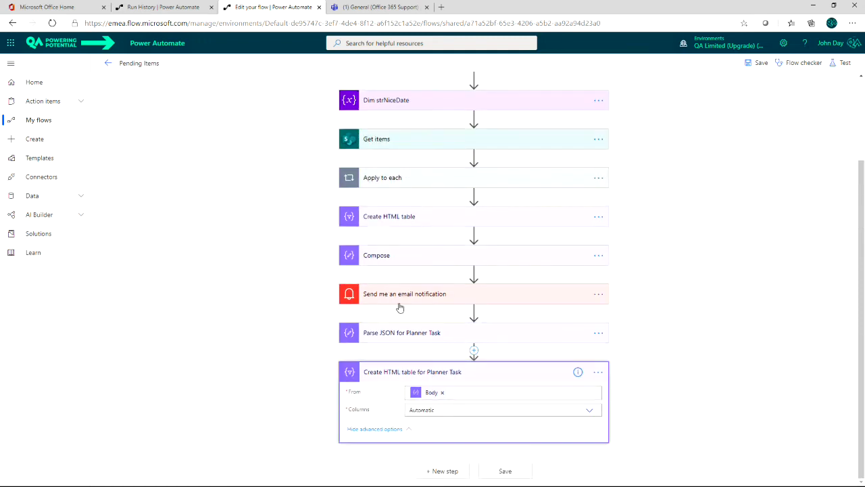
pyautogui.click(440, 409)
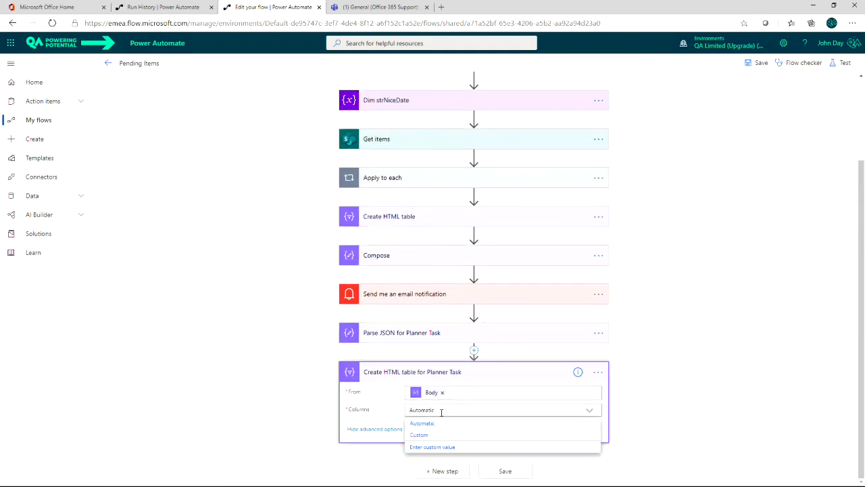
pyautogui.click(417, 437)
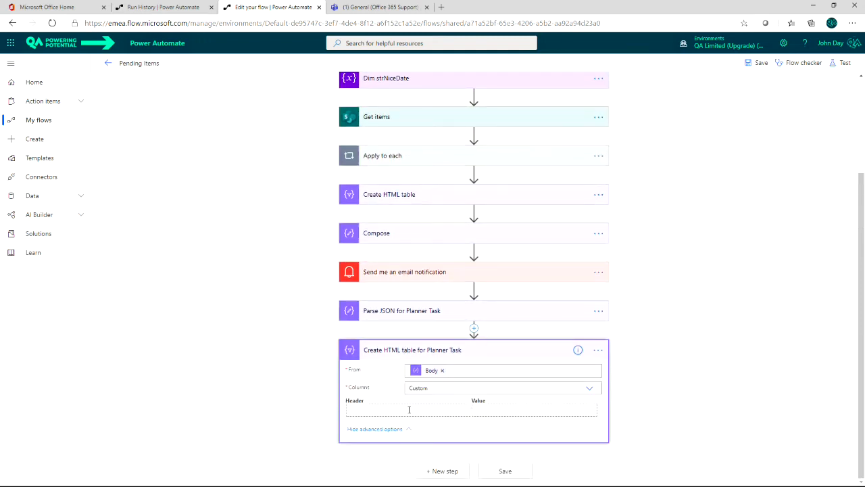
pyautogui.click(419, 411)
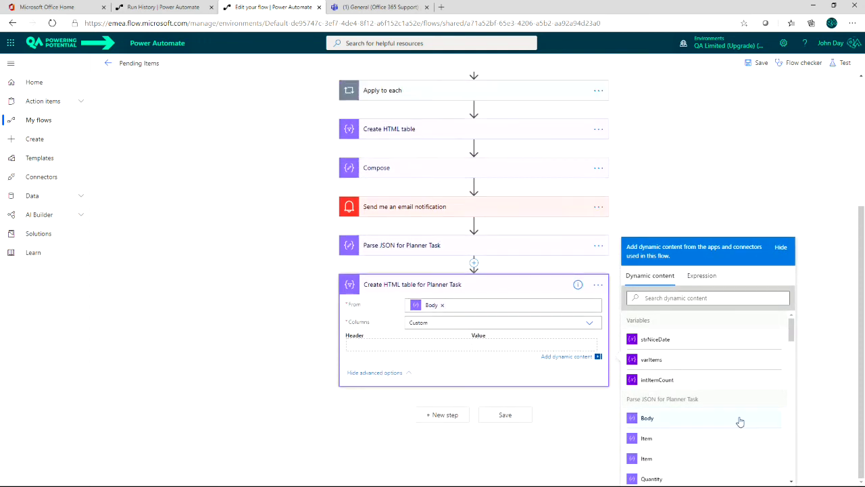
pyautogui.moveTo(863, 338); pyautogui.dragTo(862, 339)
pyautogui.moveTo(793, 336); pyautogui.dragTo(792, 342)
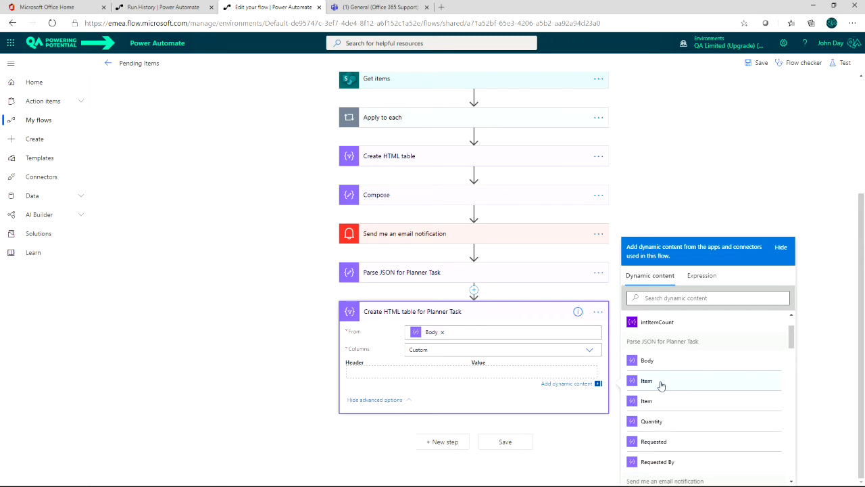
pyautogui.scroll(2, 790, 343)
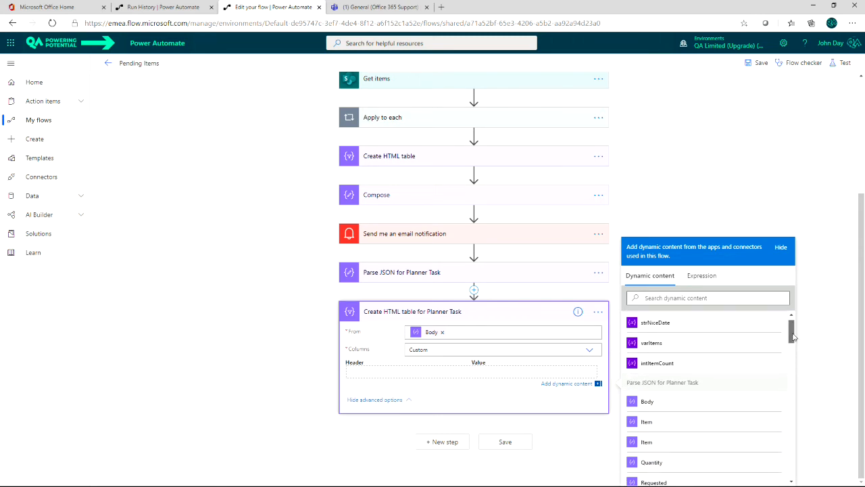
# Step: Try the varItems variable as the Planner Task HTML table's From source, and restore the Body of Parse JSON for Planner Task
pyautogui.click(442, 332)
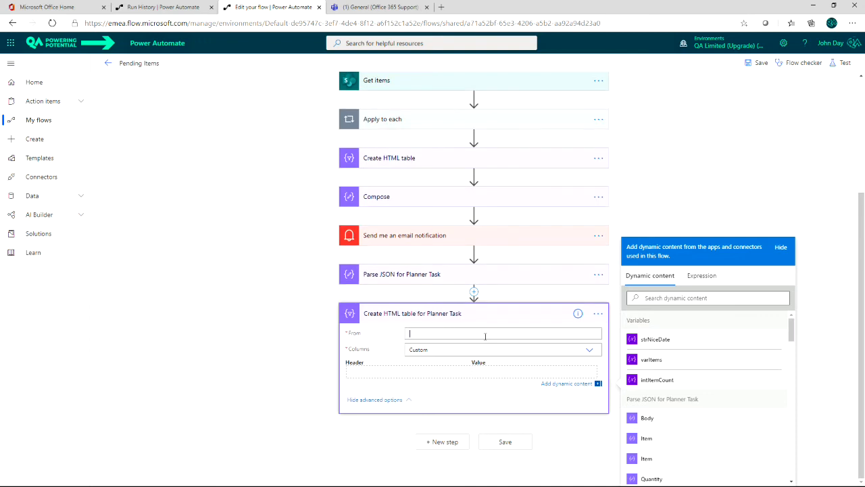
pyautogui.click(684, 465)
pyautogui.scroll(-1, 739, 451)
pyautogui.scroll(1, 751, 448)
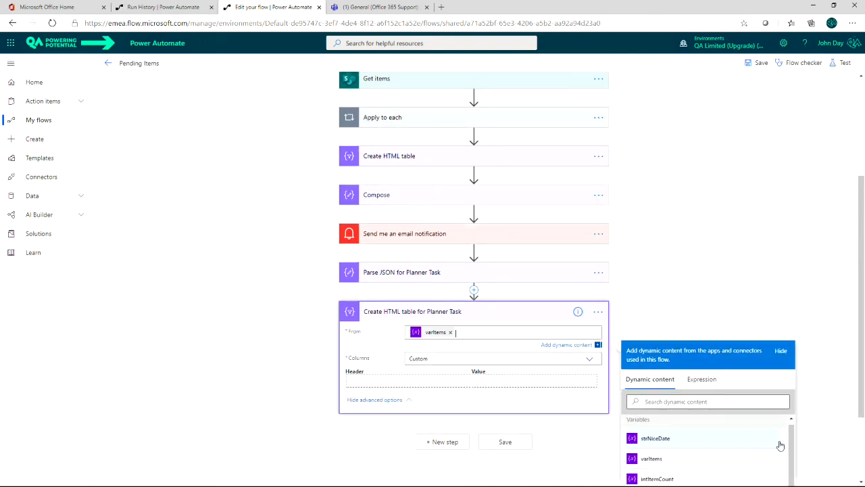
pyautogui.moveTo(862, 355); pyautogui.dragTo(864, 460)
pyautogui.scroll(1, 792, 357)
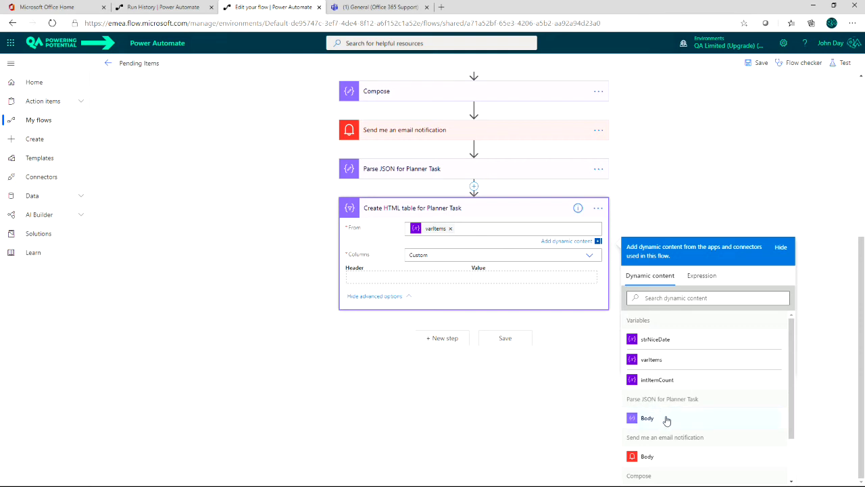
pyautogui.scroll(-1, 790, 419)
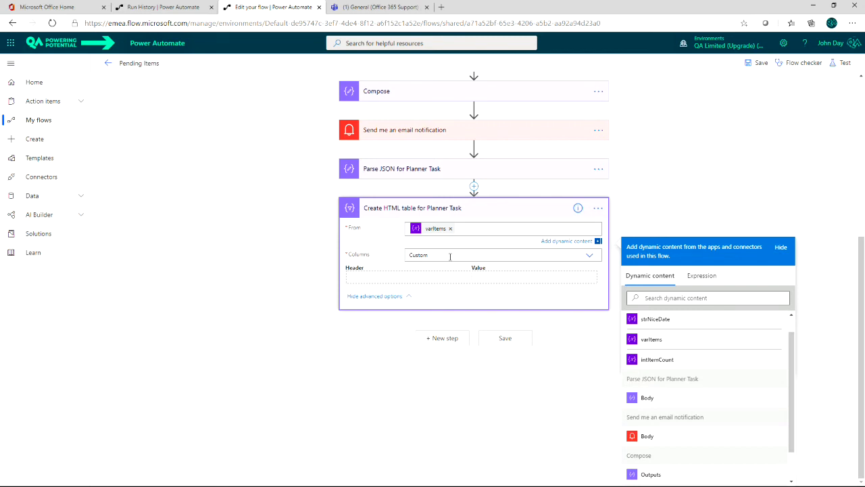
pyautogui.click(451, 230)
pyautogui.click(647, 397)
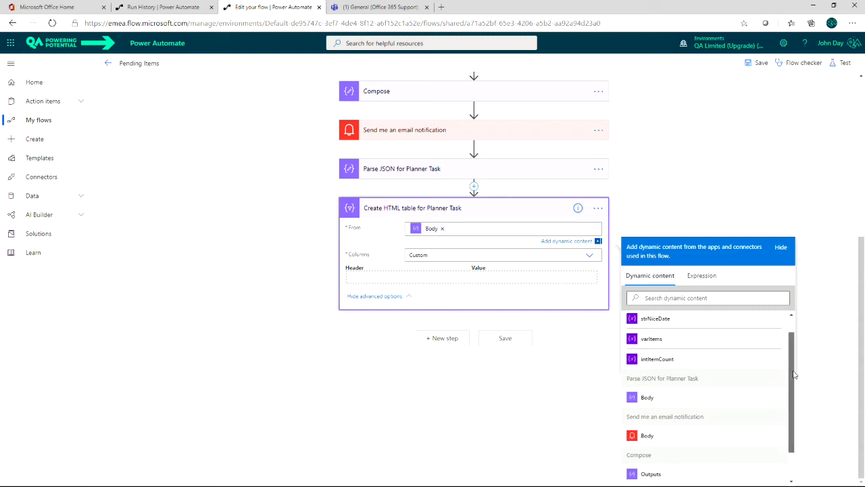
# Step: Add the custom column headers Item and Qty to the Planner Task HTML table
pyautogui.scroll(2, 794, 374)
pyautogui.click(481, 283)
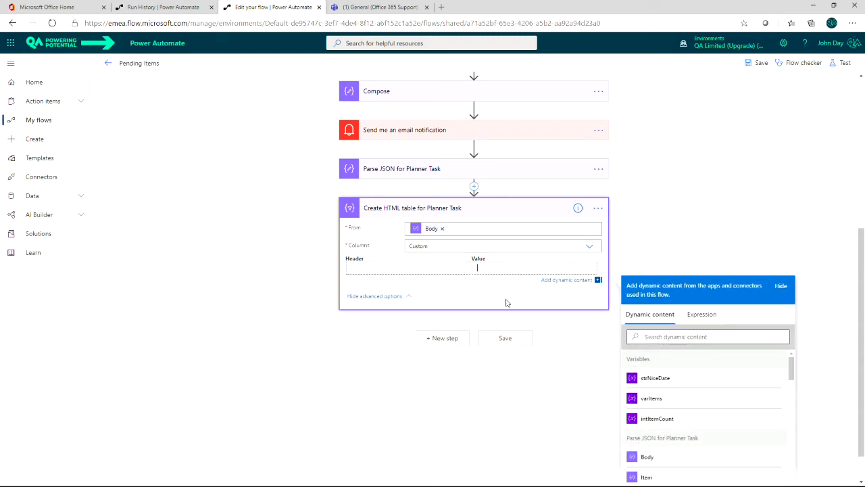
pyautogui.moveTo(792, 365); pyautogui.dragTo(791, 380)
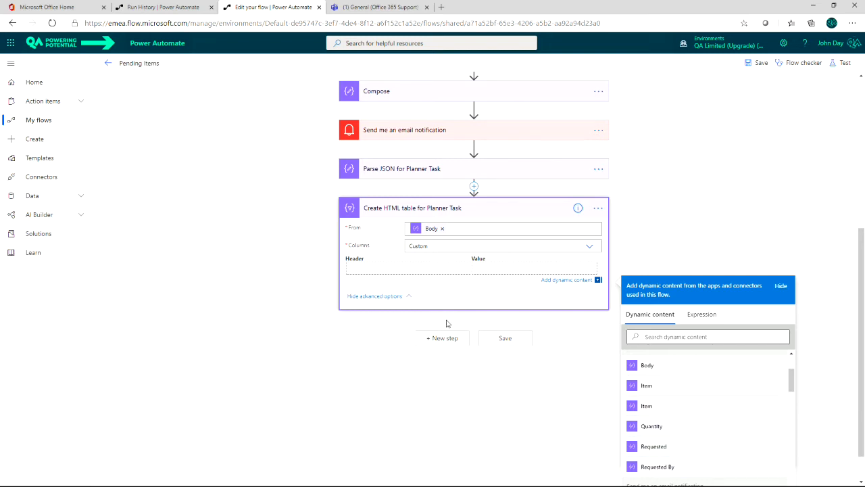
pyautogui.click(405, 265)
pyautogui.write('Item')
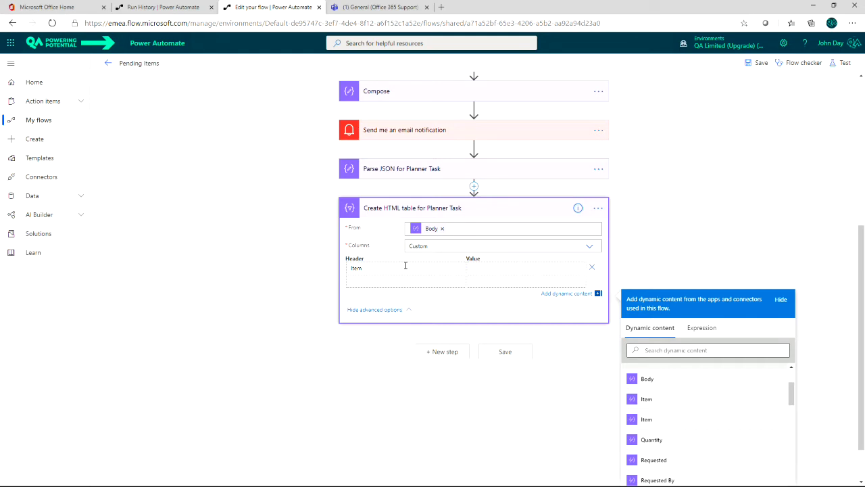
pyautogui.write('Qty')
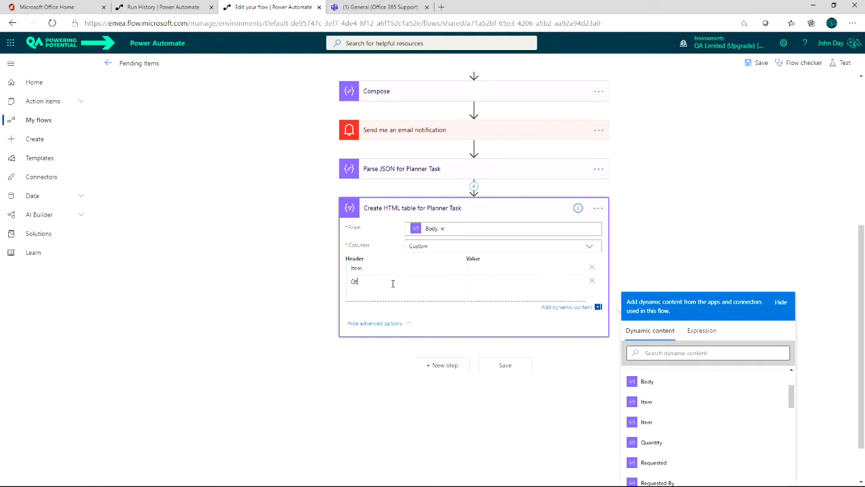
# Step: Map the Item column to the parsed Item value and the Qty column to Quantity, and collapse the action
pyautogui.click(647, 422)
pyautogui.click(504, 288)
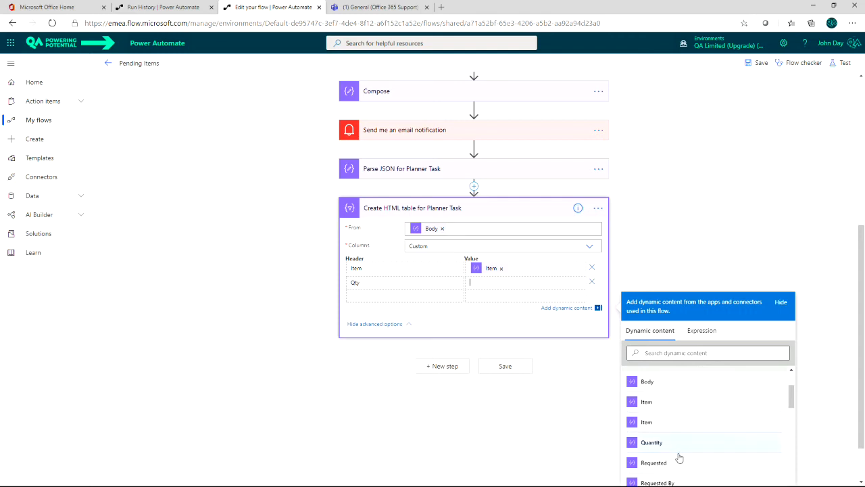
pyautogui.click(652, 443)
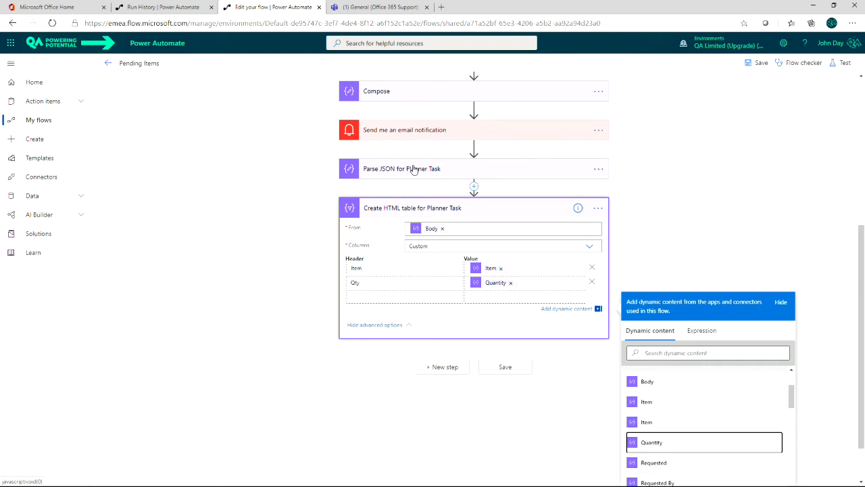
pyautogui.click(439, 207)
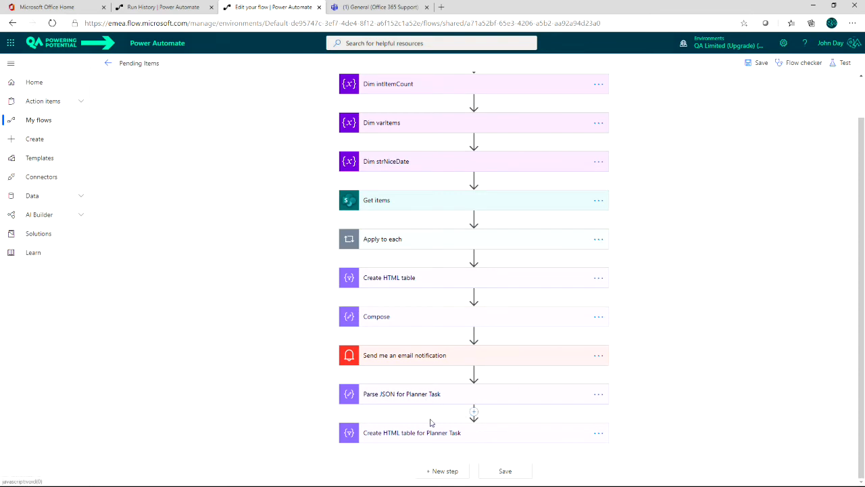
# Step: Add a Planner Create a task action after Create HTML table for Planner Task
pyautogui.click(445, 472)
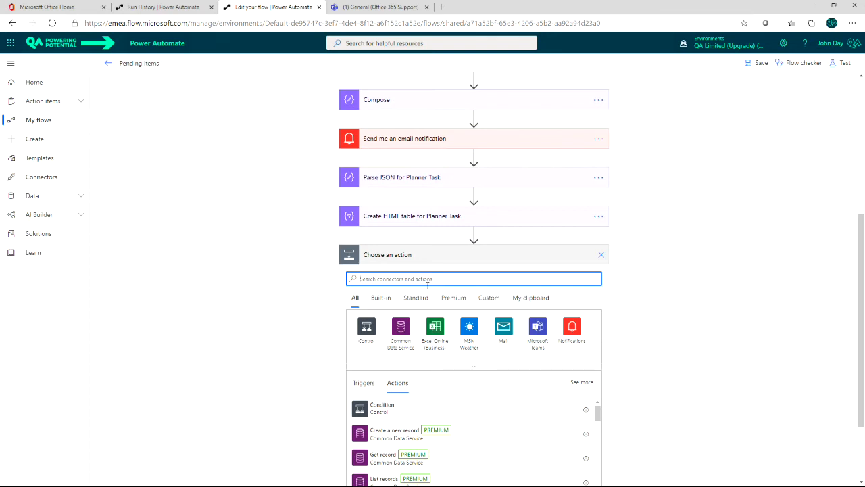
pyautogui.write('Planner')
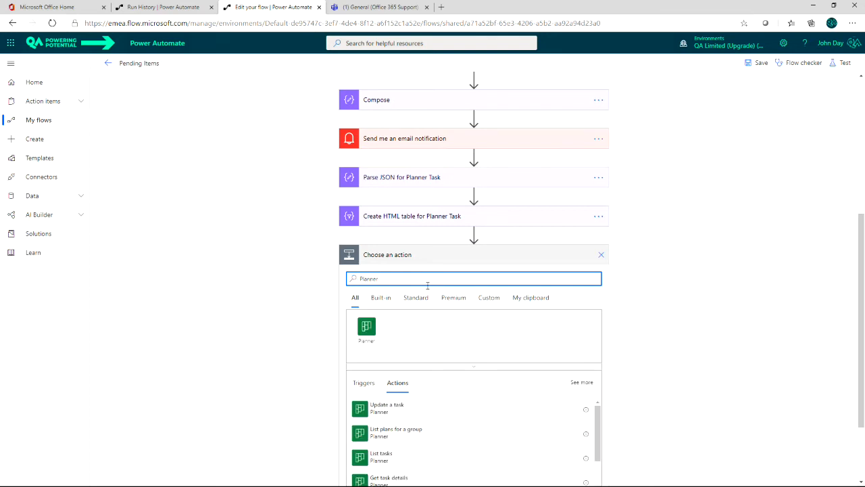
pyautogui.click(372, 329)
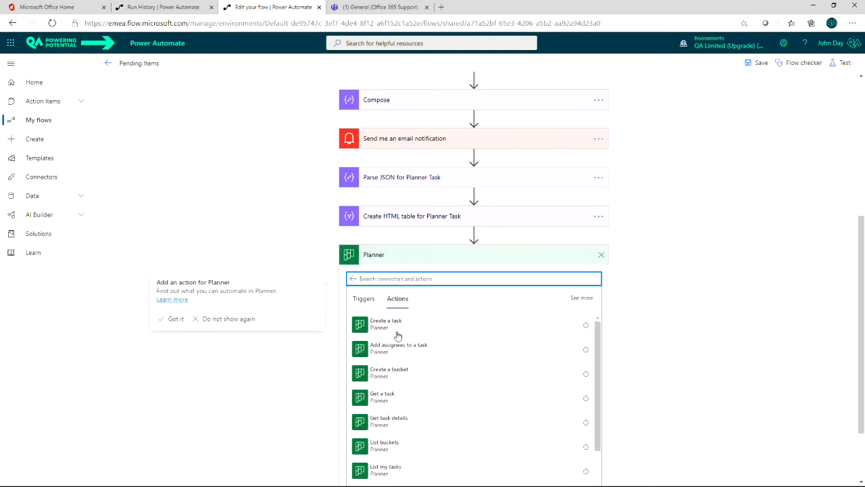
pyautogui.click(370, 328)
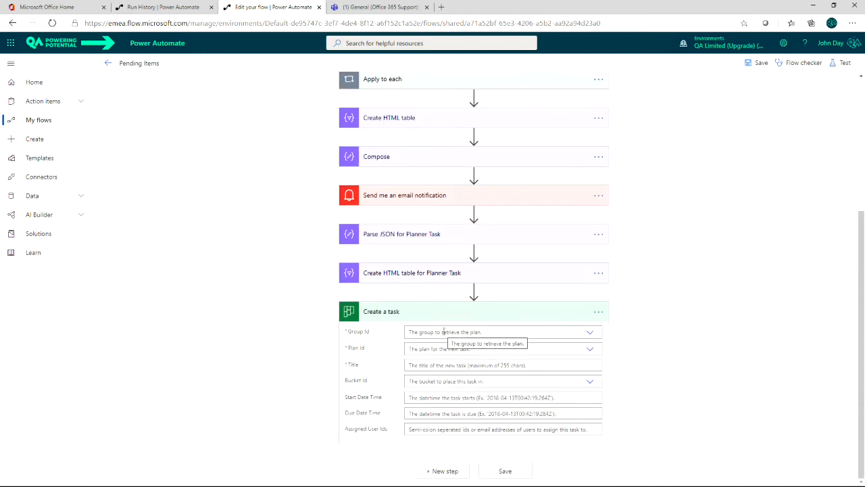
# Step: Set the new task's Group Id to Office 365 Support and its Plan Id to Team work
pyautogui.click(443, 331)
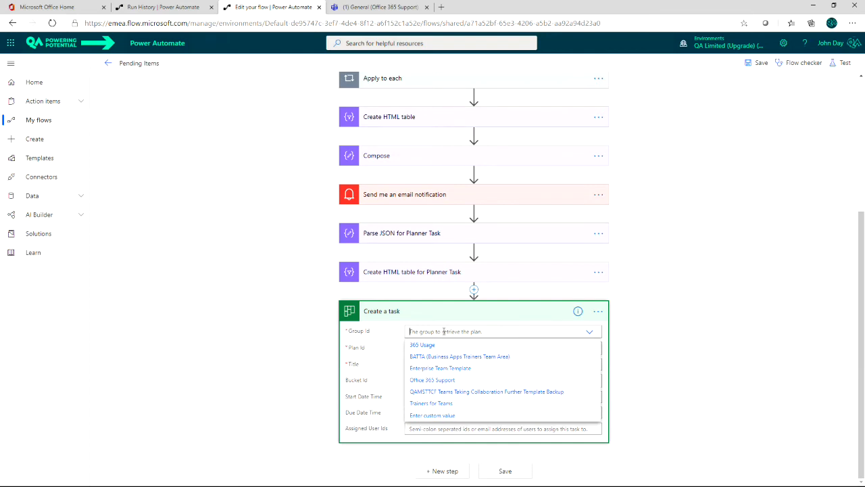
pyautogui.click(433, 380)
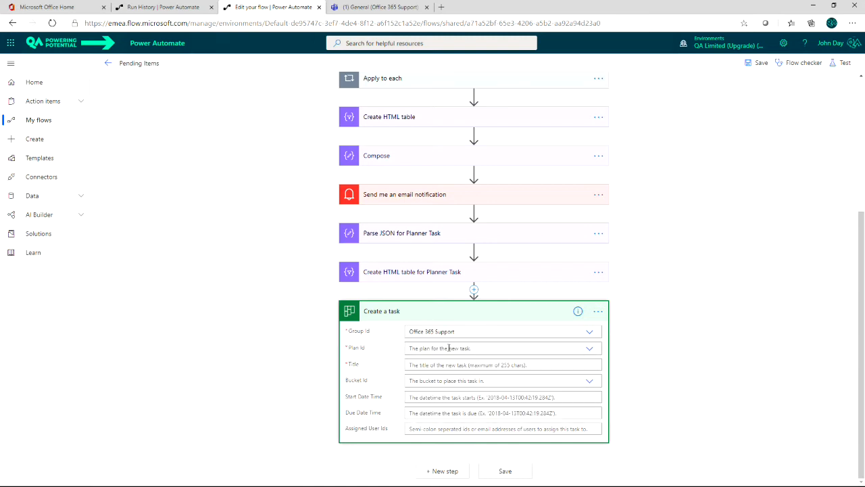
pyautogui.click(433, 347)
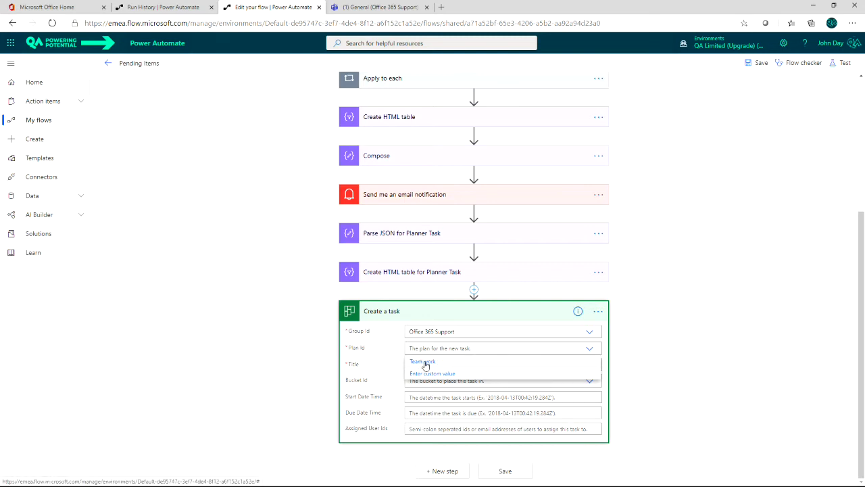
pyautogui.click(424, 363)
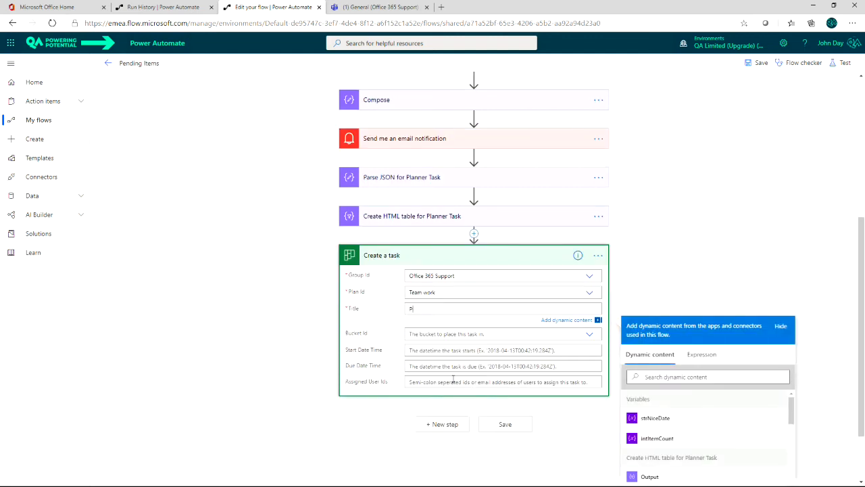
# Step: Title the task "Order stationery by 3pm this Friday." and place it in the Ordering bucket
pyautogui.write('C')
pyautogui.click(436, 334)
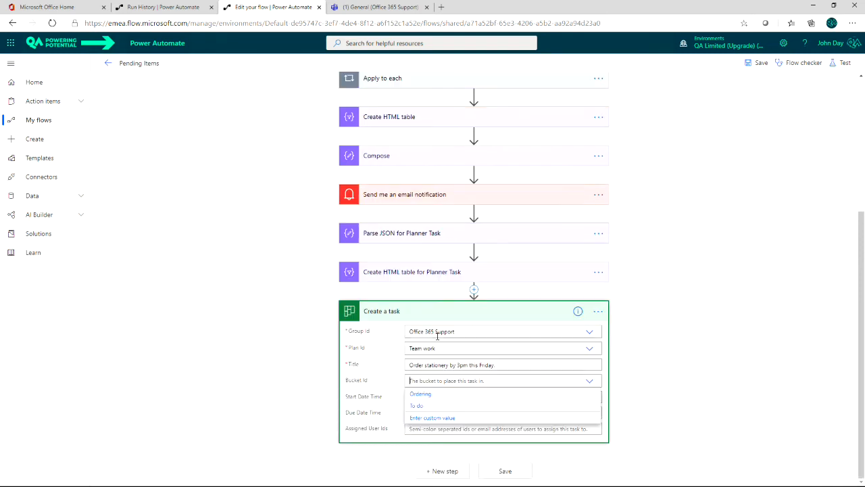
pyautogui.click(420, 395)
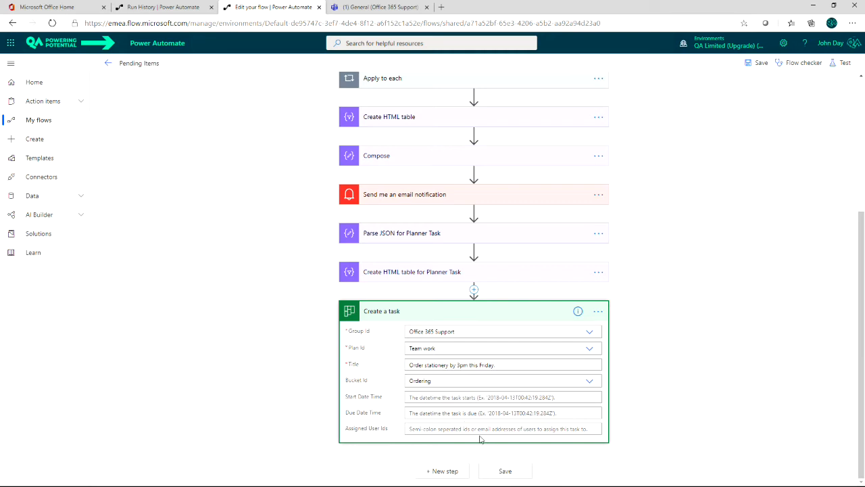
# Step: Check the flow's Recurrence trigger schedule before setting the task's start time
pyautogui.click(429, 396)
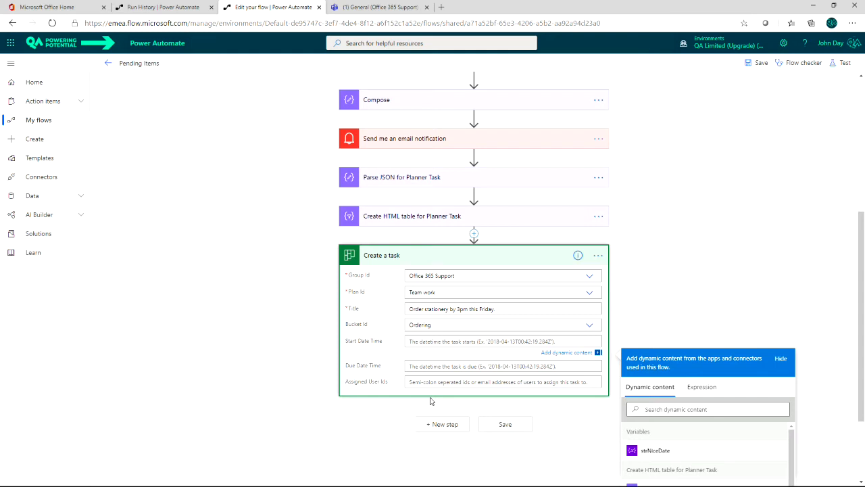
pyautogui.scroll(4, 739, 254)
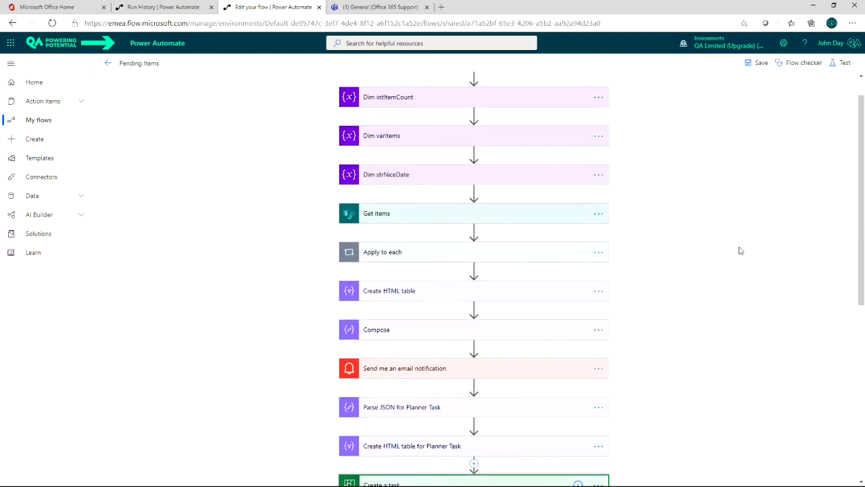
pyautogui.click(425, 93)
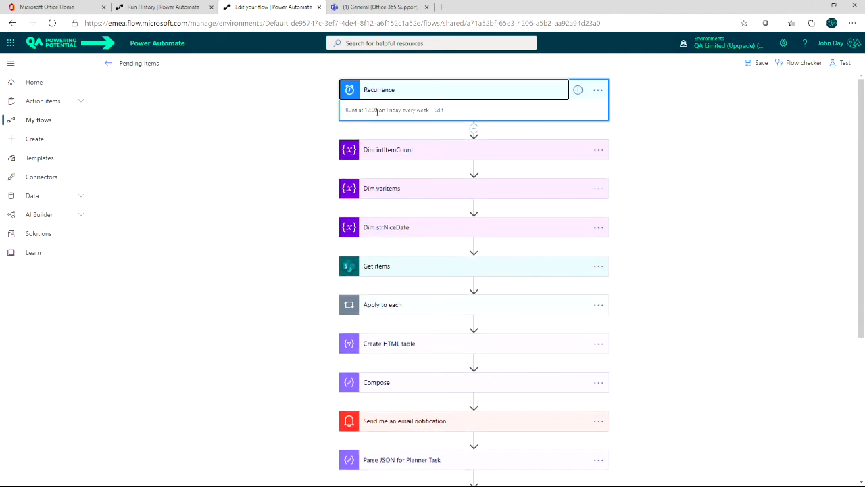
pyautogui.click(425, 92)
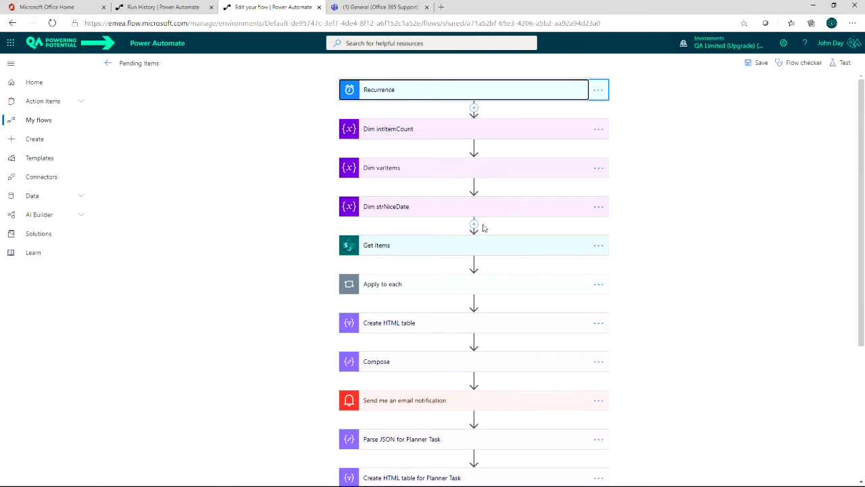
pyautogui.scroll(-3, 485, 233)
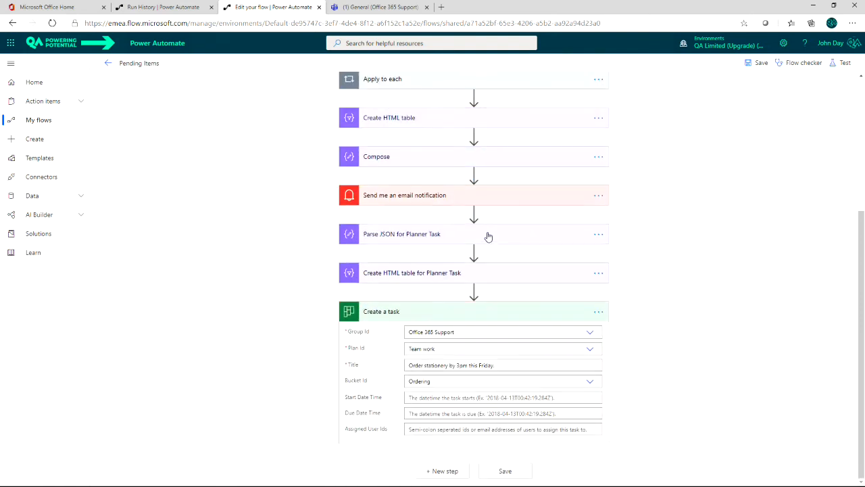
# Step: Begin an expression for the task's Start Date Time with concat(substring(utcNow(),0,10)) to extract the current date
pyautogui.click(420, 400)
pyautogui.click(696, 443)
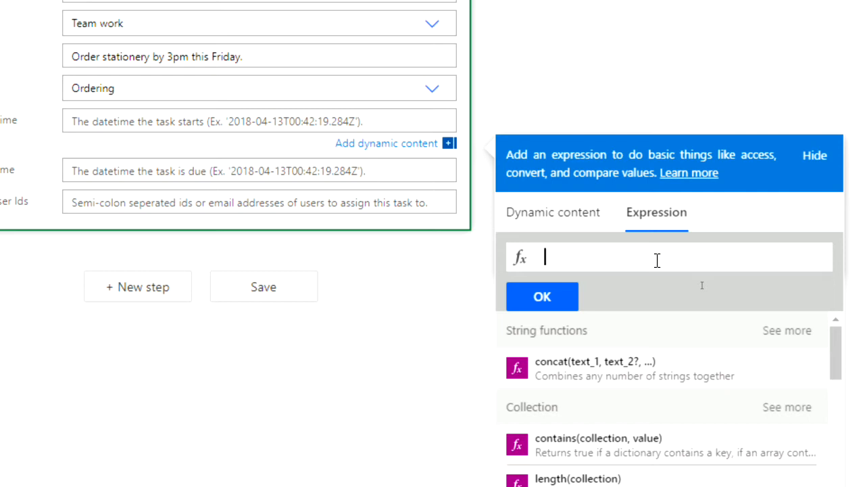
pyautogui.write('con')
pyautogui.write('cat(subs')
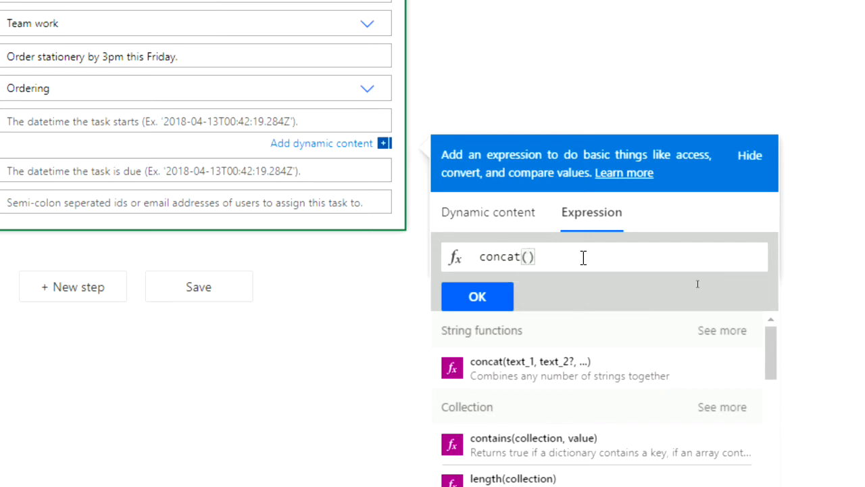
pyautogui.write('trin')
pyautogui.doubleClick(584, 257)
pyautogui.press('BackSpace')
pyautogui.write('substring(')
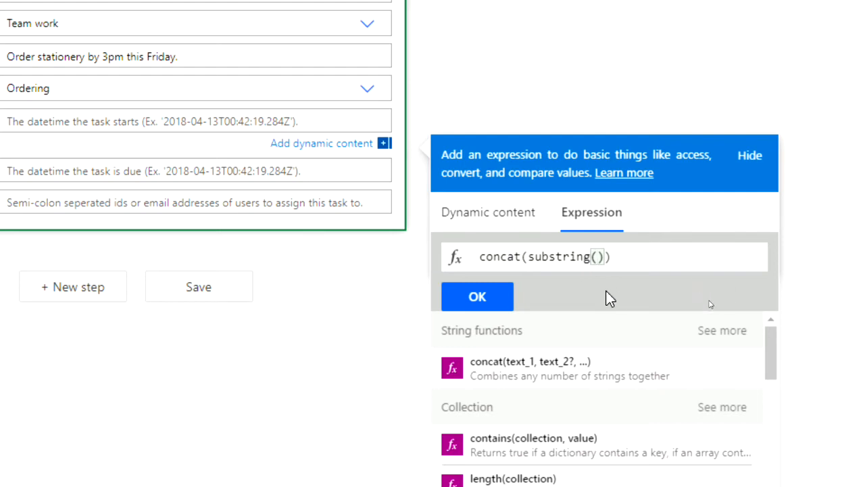
pyautogui.write('utc')
pyautogui.write('Now(')
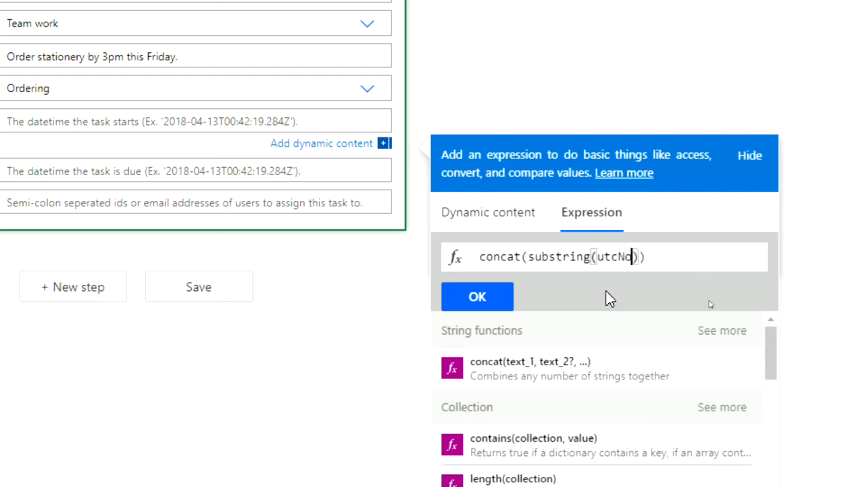
pyautogui.write(')')
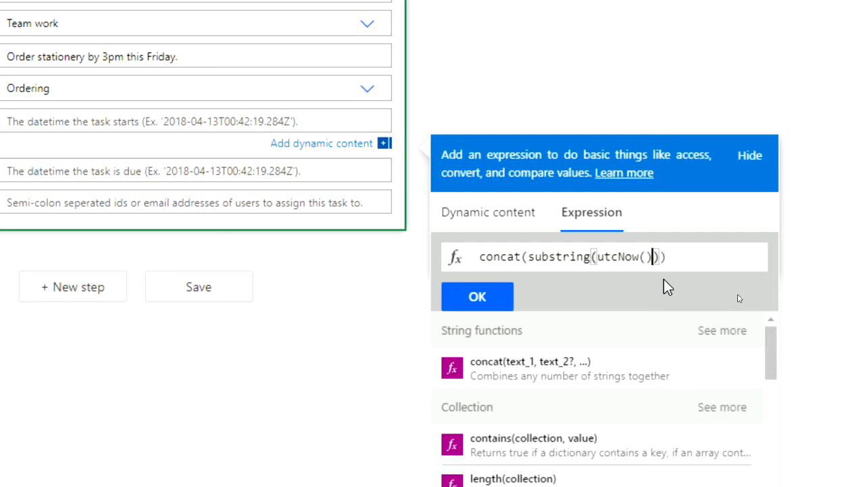
pyautogui.write(',0,10')
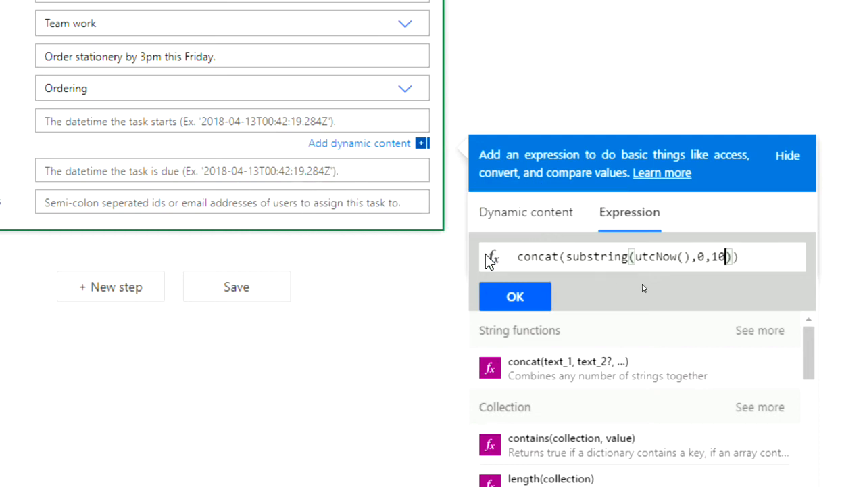
# Step: Append 'T12:00:00Z' as the second concat argument, copy the whole expression and apply it to Start Date Time
pyautogui.click(733, 256)
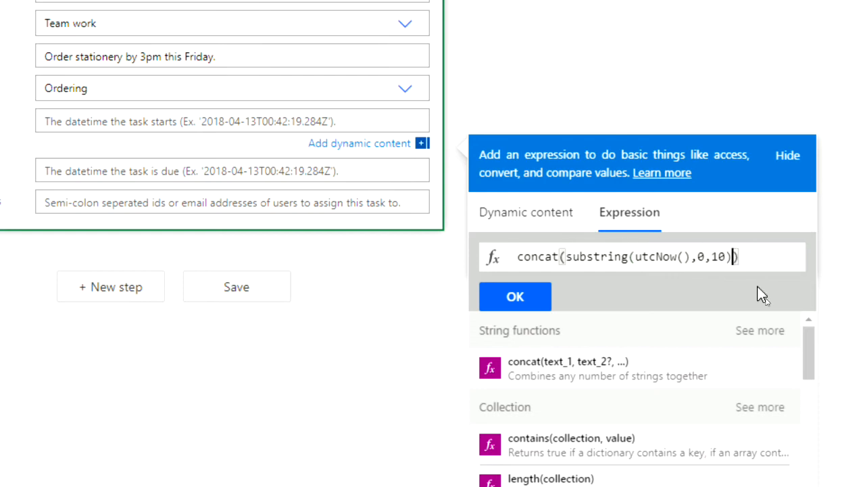
pyautogui.write(",'T12:00:00z'")
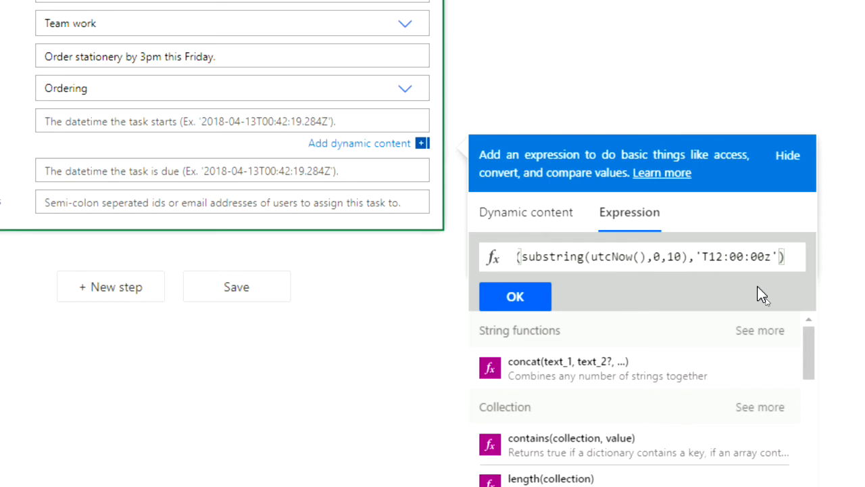
pyautogui.press('BackSpace')
pyautogui.press('BackSpace')
pyautogui.write("Z'")
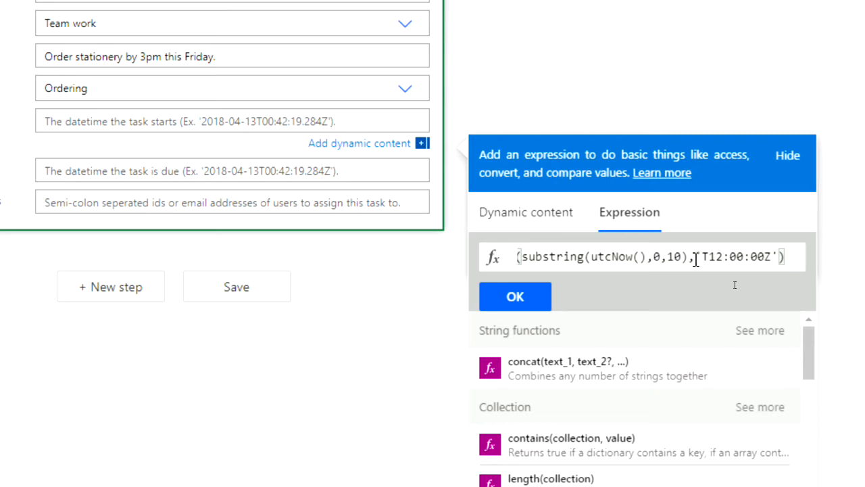
pyautogui.moveTo(792, 257); pyautogui.dragTo(667, 262)
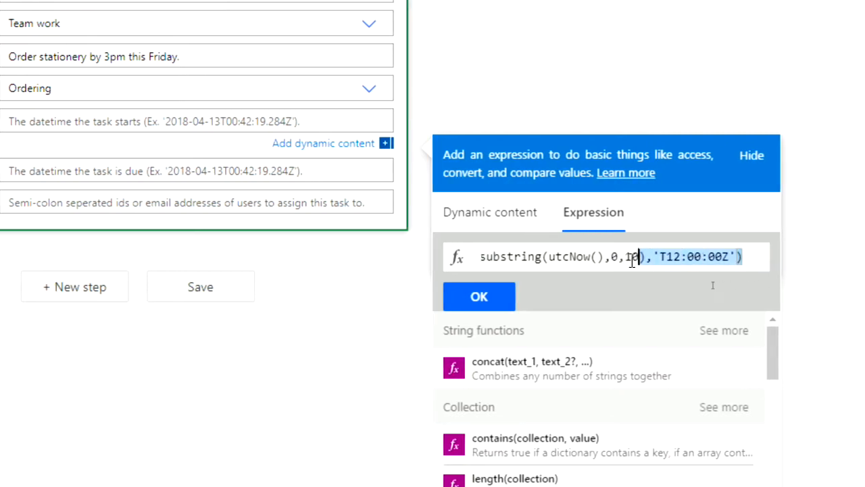
pyautogui.press('Home')
pyautogui.hotkey('ctrl', 'a')
pyautogui.hotkey('ctrl', 'c')
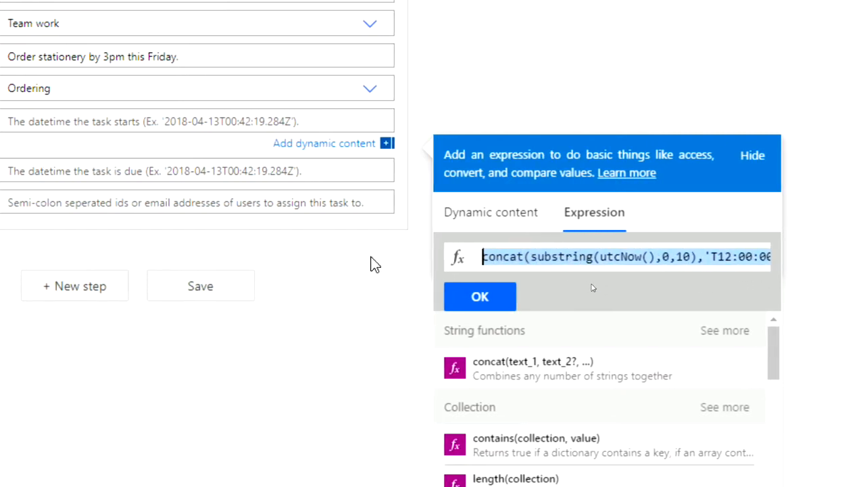
pyautogui.click(502, 292)
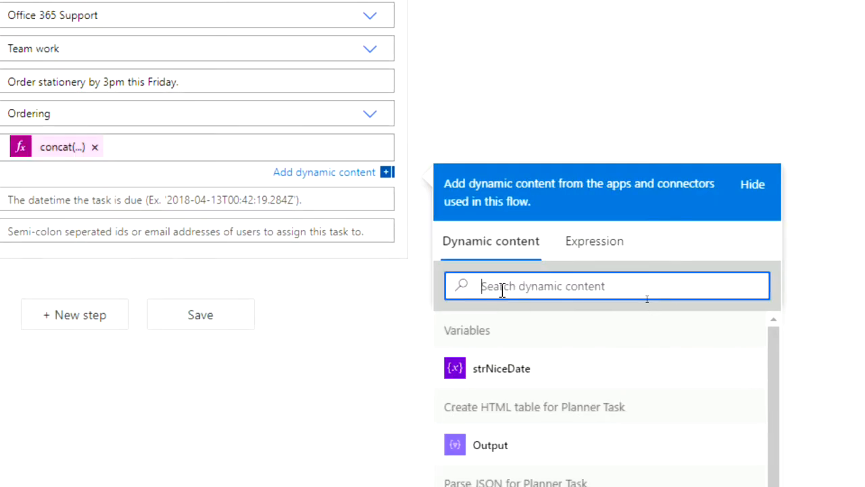
# Step: Set Due Date Time to the copied concat expression with its time changed to 'T15:00:00Z'
pyautogui.click(436, 199)
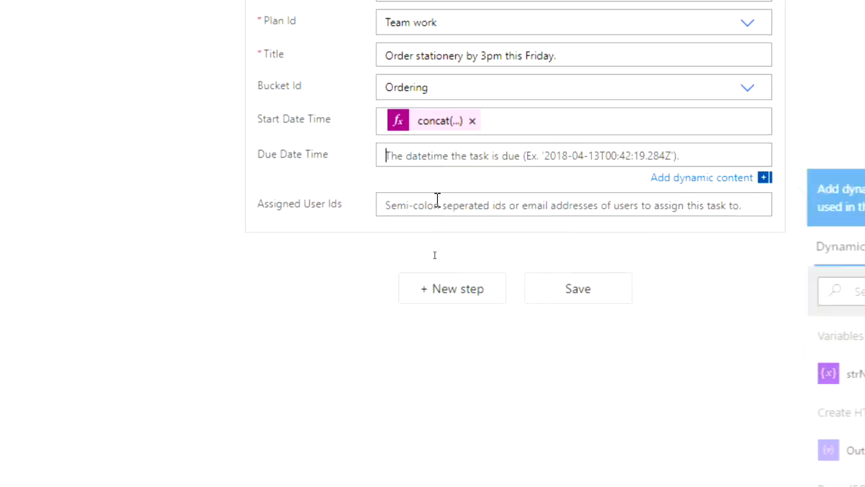
pyautogui.click(730, 249)
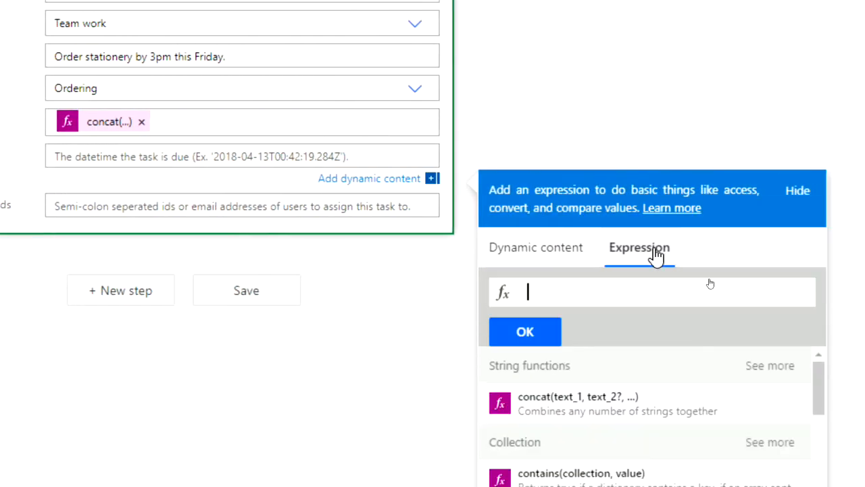
pyautogui.hotkey('ctrl', 'v')
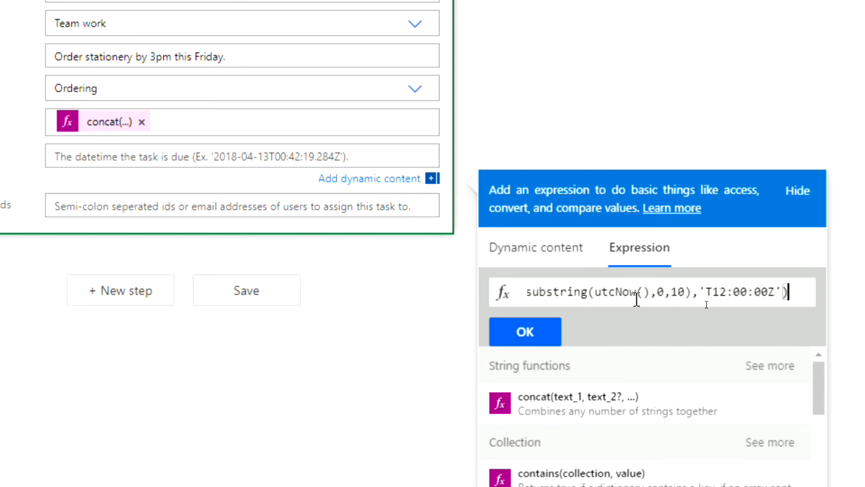
pyautogui.click(723, 293)
pyautogui.hotkey('shift', 'Right')
pyautogui.write('5')
pyautogui.click(541, 338)
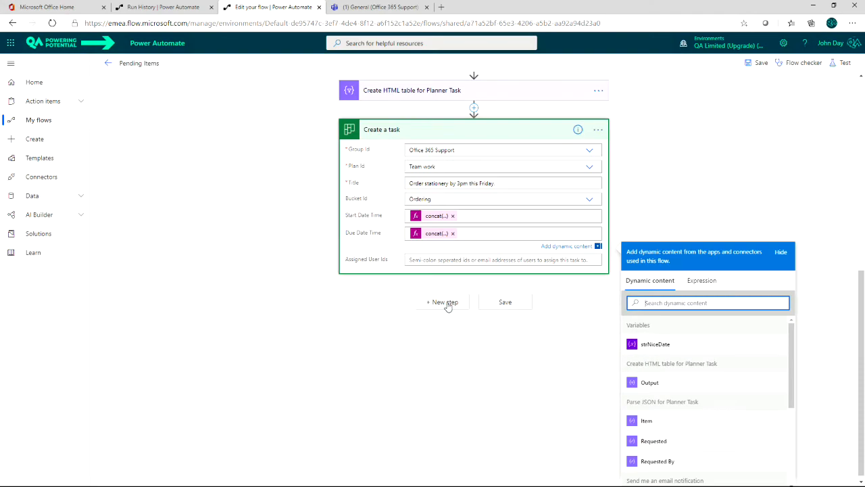
# Step: Add a Planner Update task details action after Create a task
pyautogui.click(446, 303)
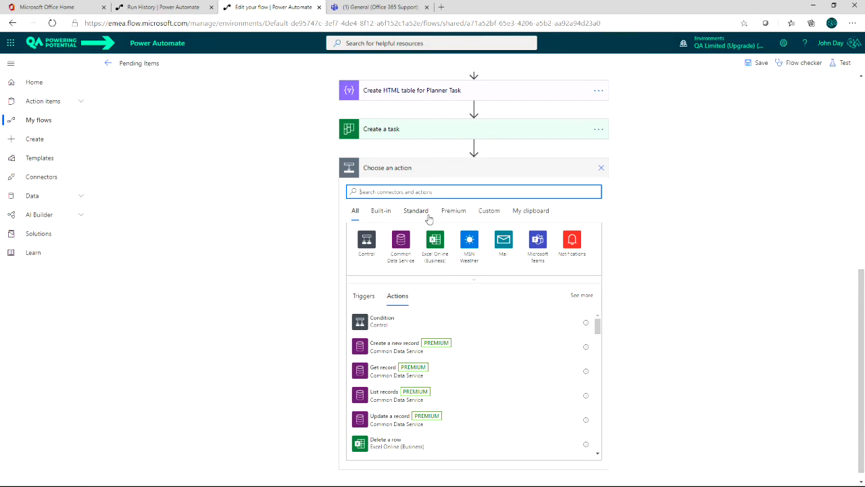
pyautogui.write('planner')
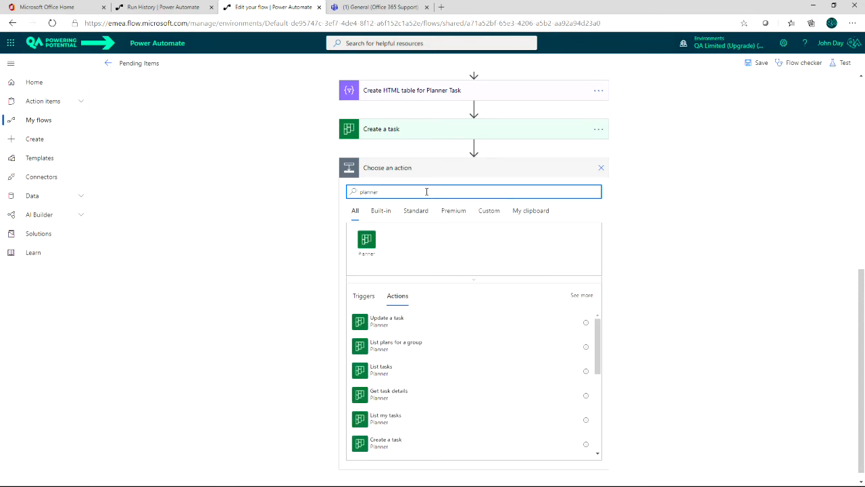
pyautogui.click(367, 239)
pyautogui.scroll(-6, 406, 338)
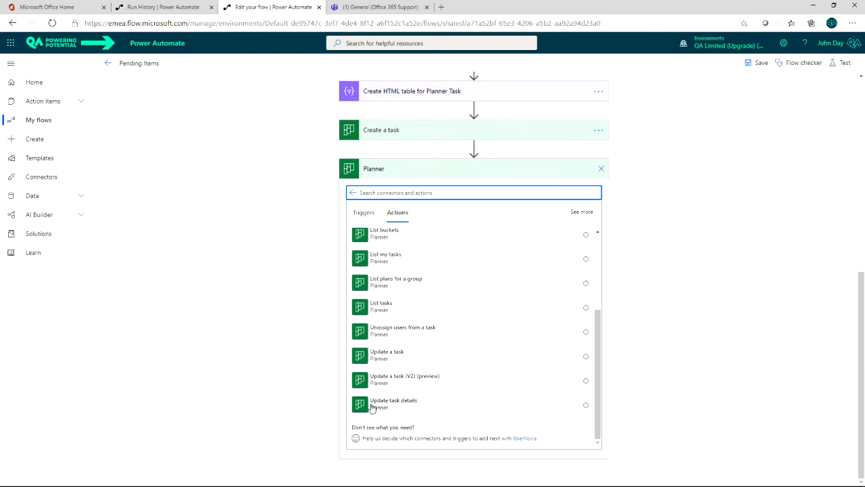
pyautogui.click(376, 404)
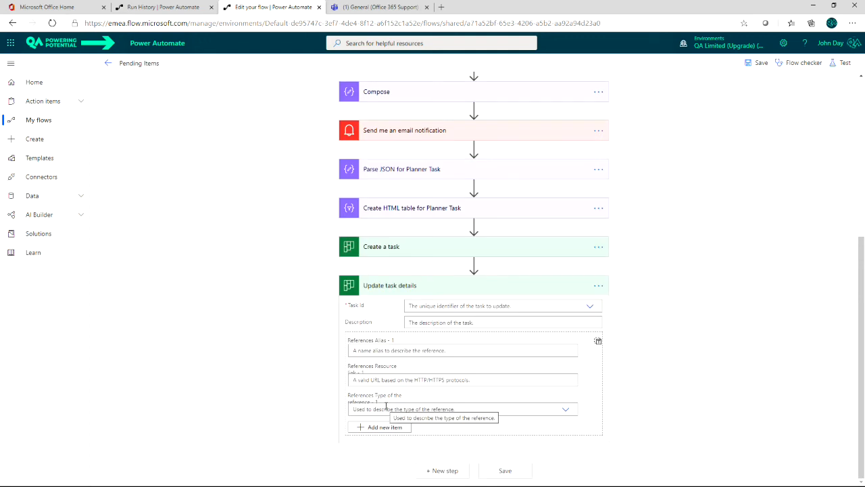
# Step: Set the Task Id of Update task details to a custom value, the Id output of Create a task
pyautogui.click(444, 306)
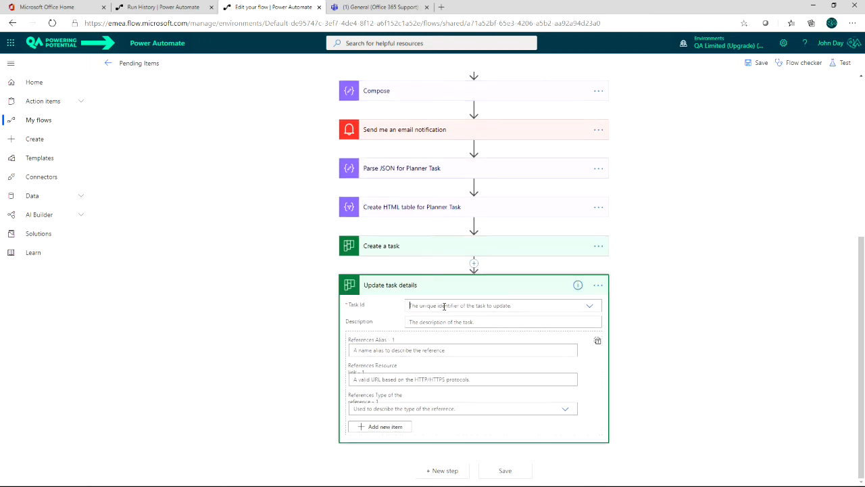
pyautogui.press('ctrl')
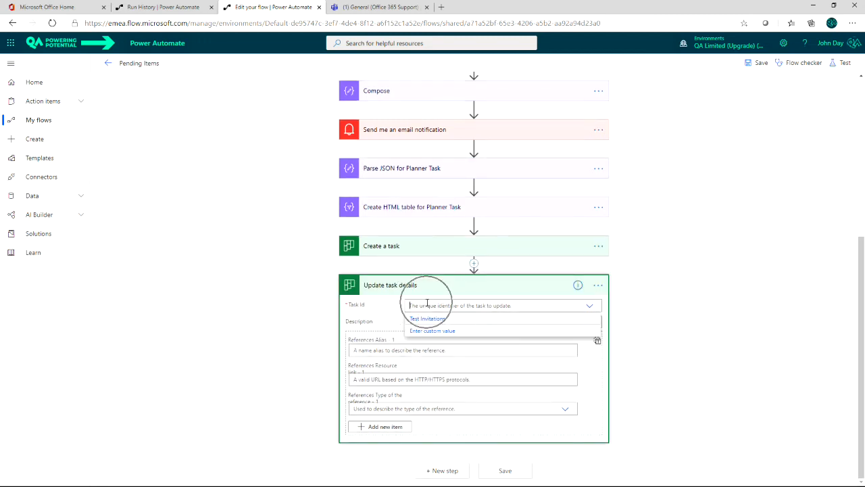
pyautogui.press('ctrl')
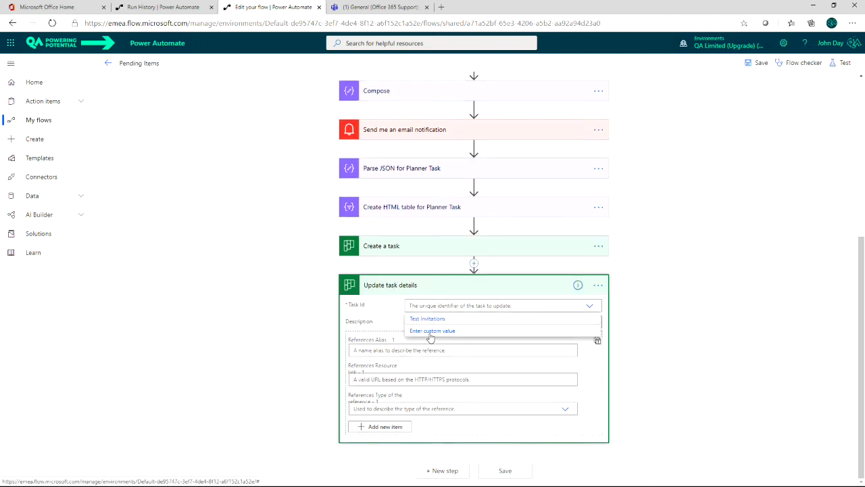
pyautogui.click(430, 333)
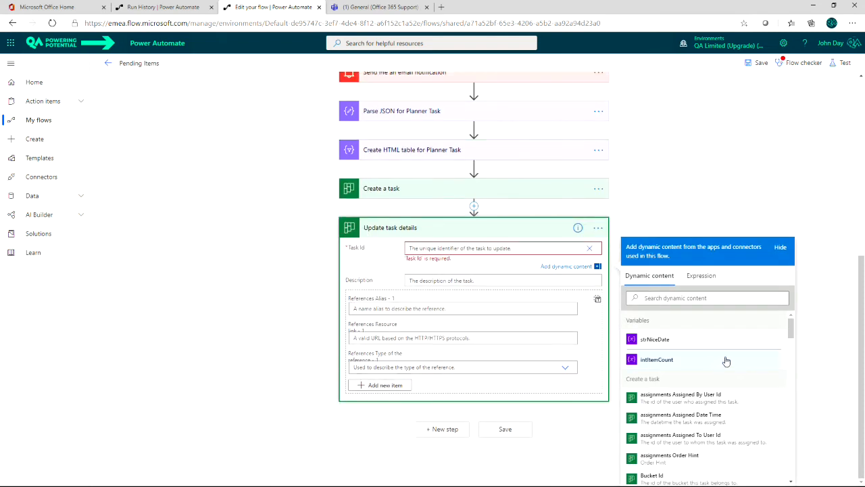
pyautogui.moveTo(791, 328); pyautogui.dragTo(793, 334)
pyautogui.scroll(-5, 653, 406)
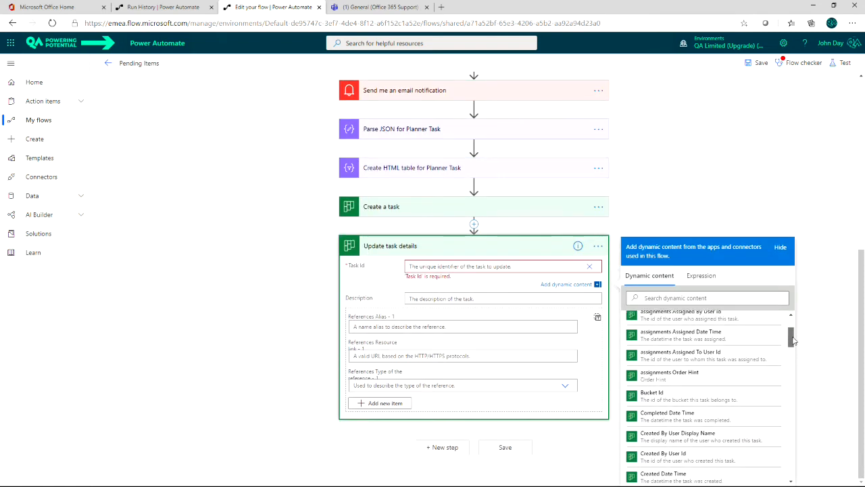
pyautogui.click(647, 391)
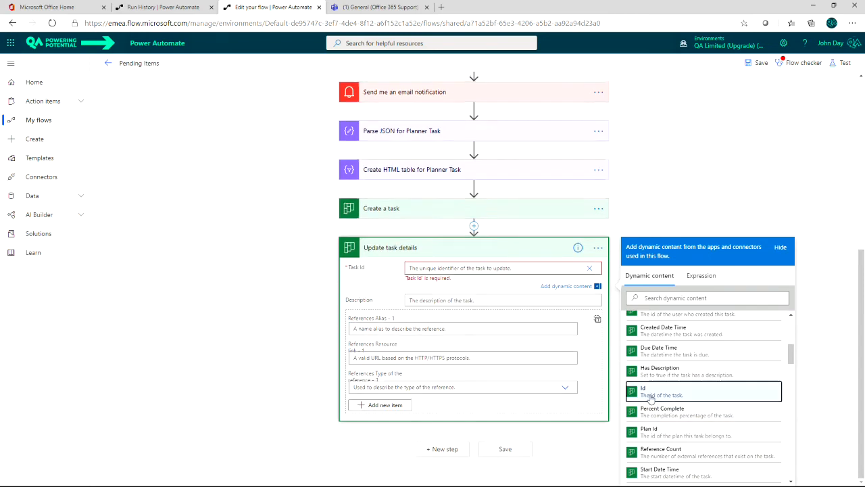
# Step: Enter the description "Please order the following items by 3pm. any issues contact" plus the contact's name, followed by a blank line
pyautogui.click(423, 316)
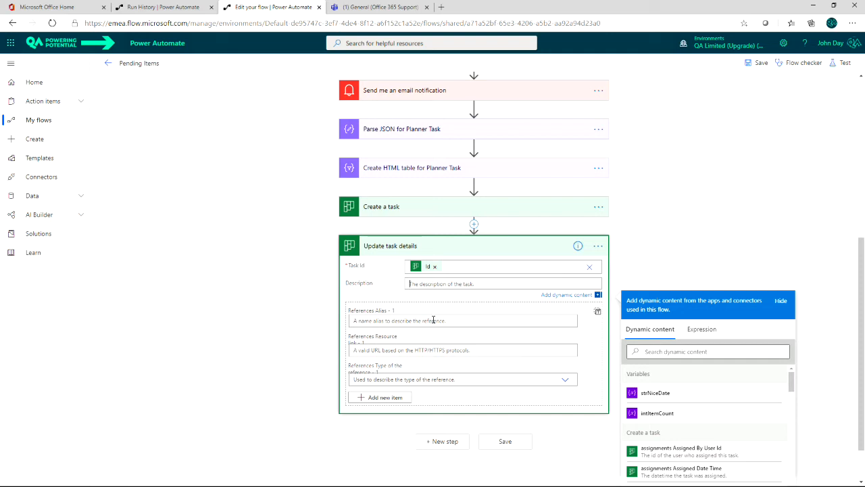
pyautogui.write('Please order the following items below')
pyautogui.hotkey('ctrl', 'shift', 'Left')
pyautogui.write('by 3pm. any issues contact Bob.')
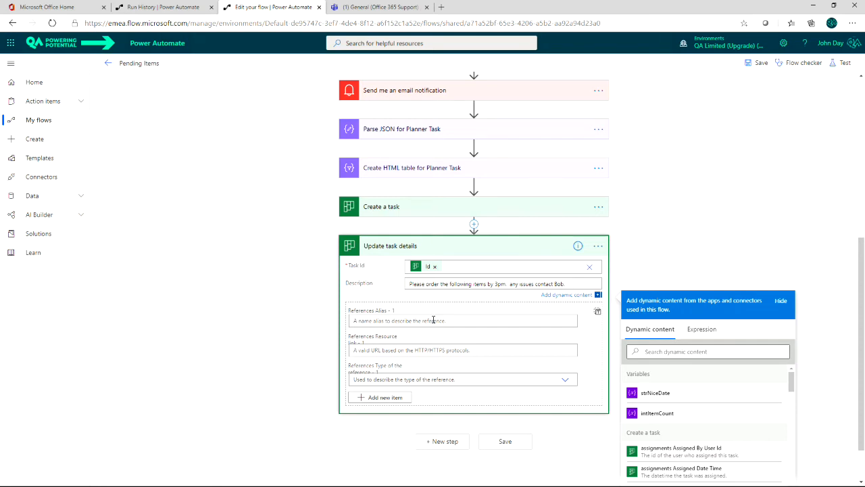
pyautogui.press('Return')
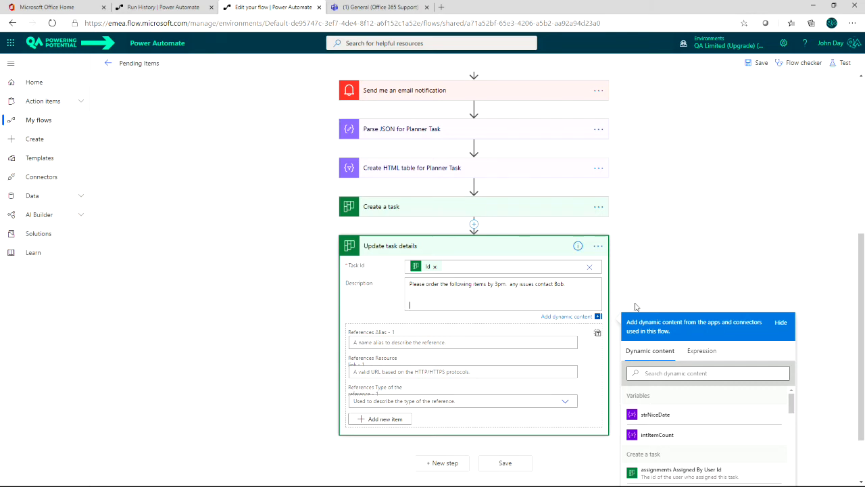
# Step: Insert the Output of Create HTML table for Planner Task below the description text in Update task details
pyautogui.scroll(-1, 809, 305)
pyautogui.scroll(2, 809, 305)
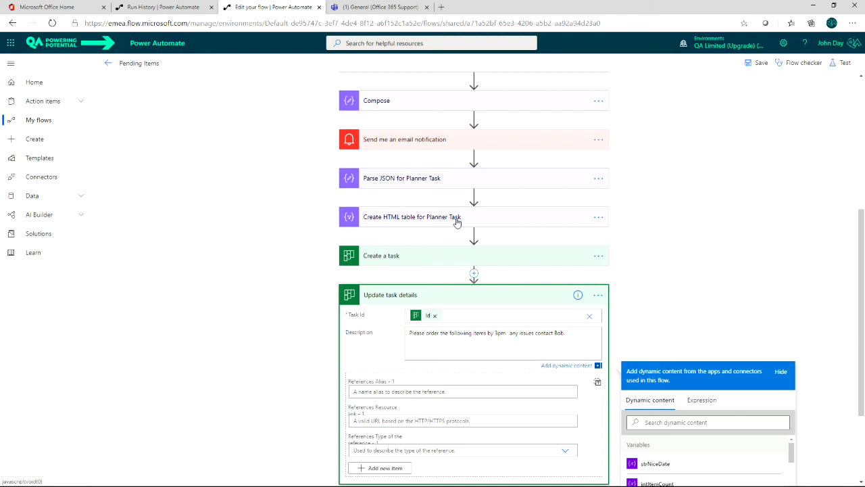
pyautogui.scroll(-1, 862, 234)
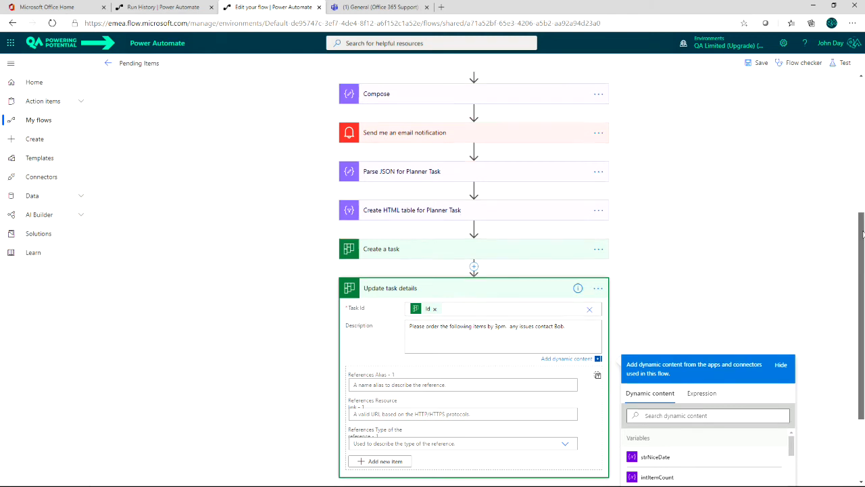
pyautogui.scroll(-4, 862, 233)
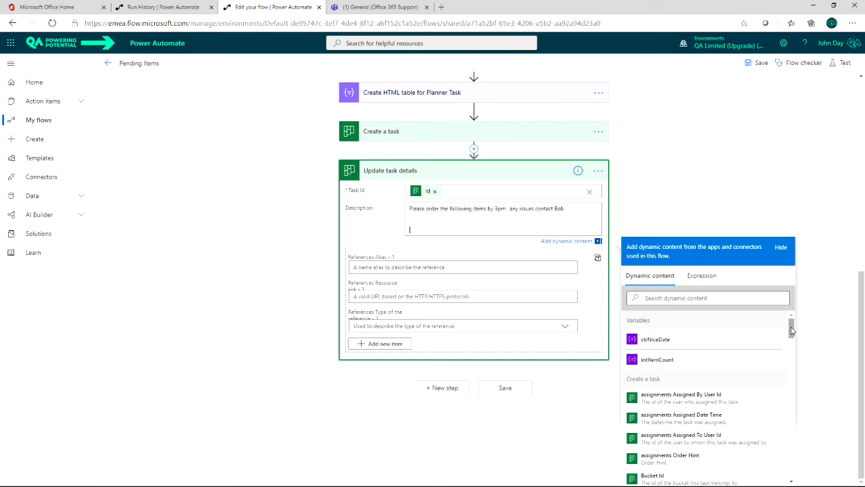
pyautogui.moveTo(792, 329); pyautogui.dragTo(794, 376)
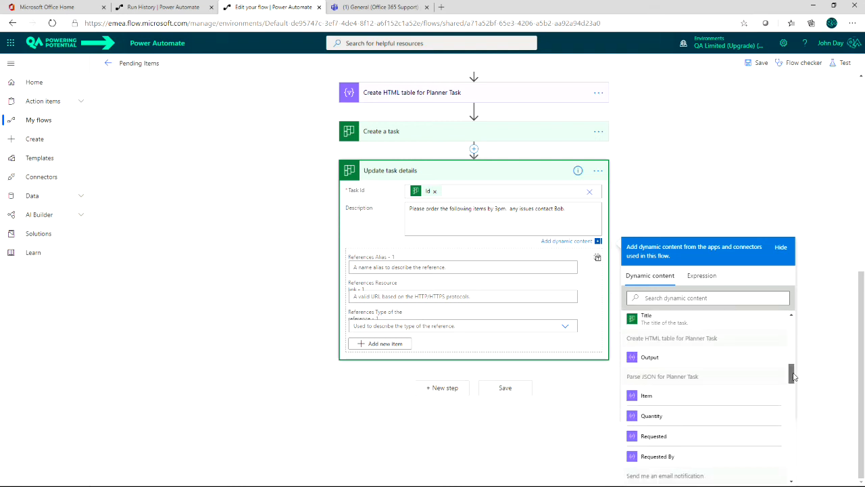
pyautogui.click(648, 358)
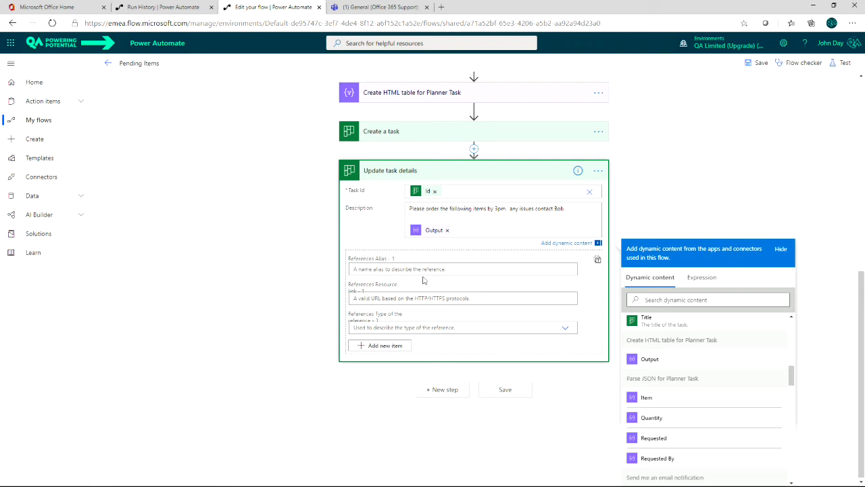
pyautogui.click(690, 151)
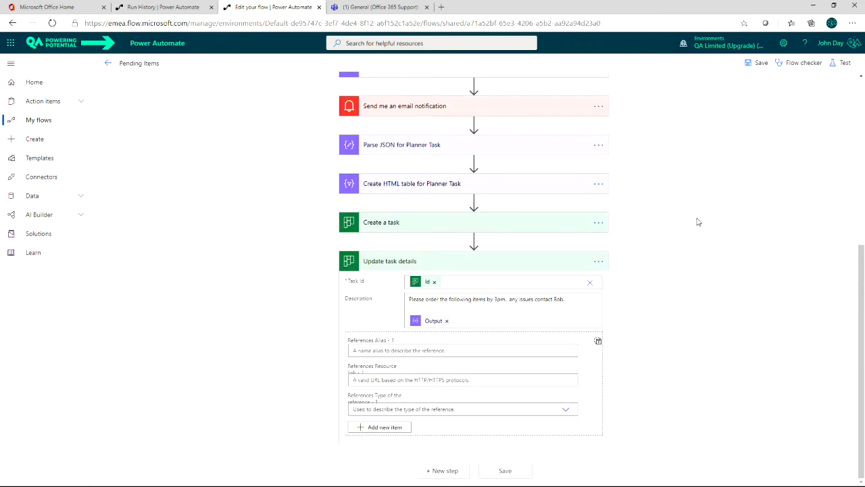
# Step: Save the Pending Items flow and start a test run with the option to perform the trigger action yourself
pyautogui.click(506, 471)
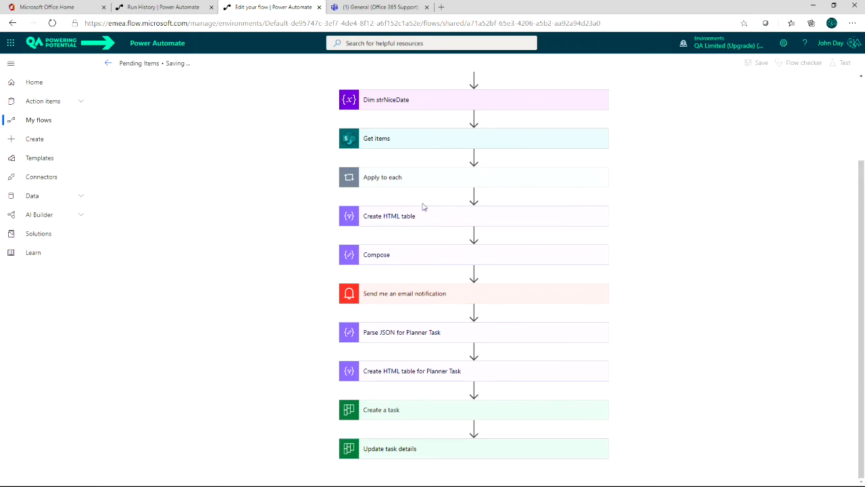
pyautogui.click(763, 67)
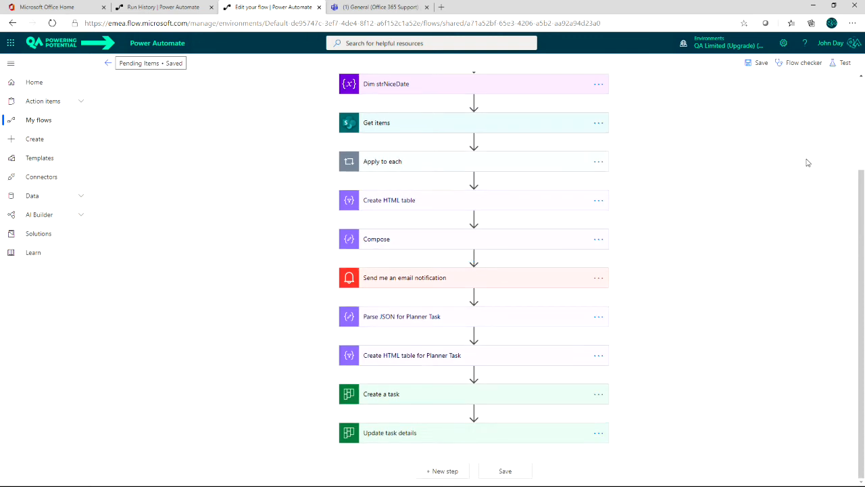
pyautogui.click(841, 66)
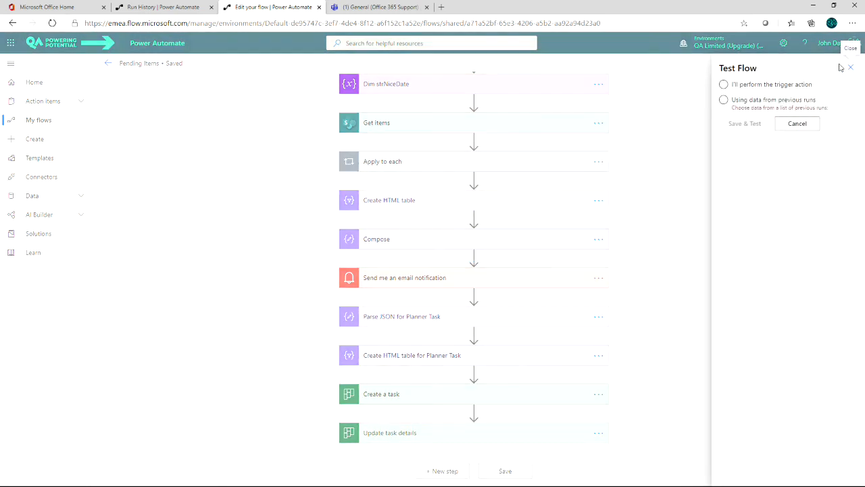
pyautogui.click(723, 85)
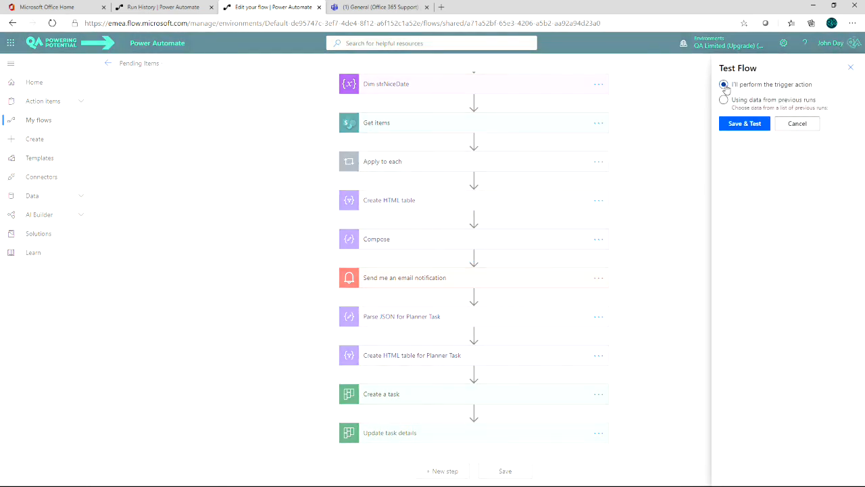
pyautogui.click(745, 124)
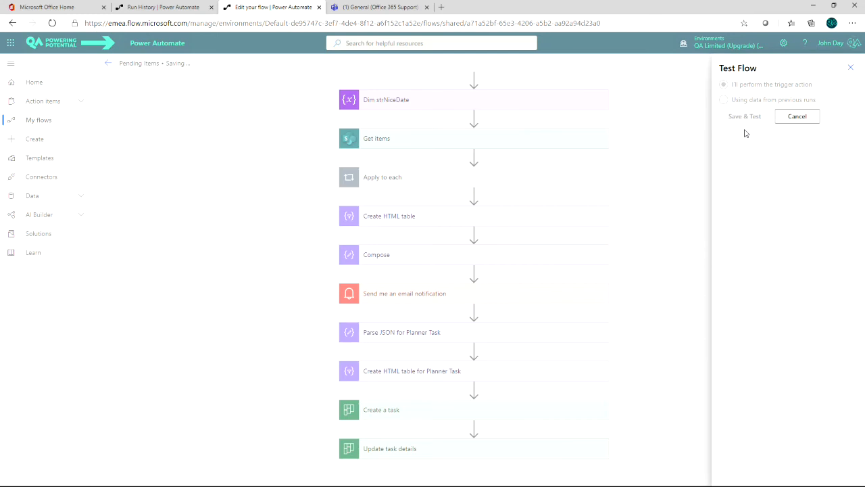
pyautogui.click(740, 469)
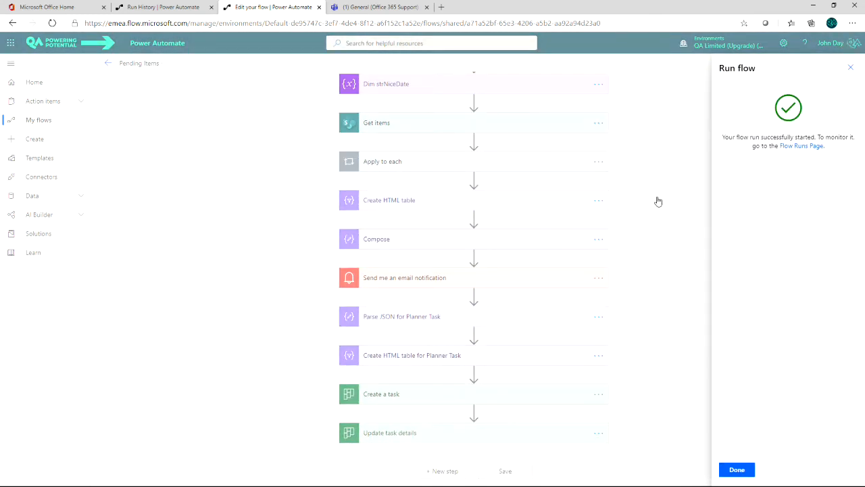
pyautogui.click(736, 470)
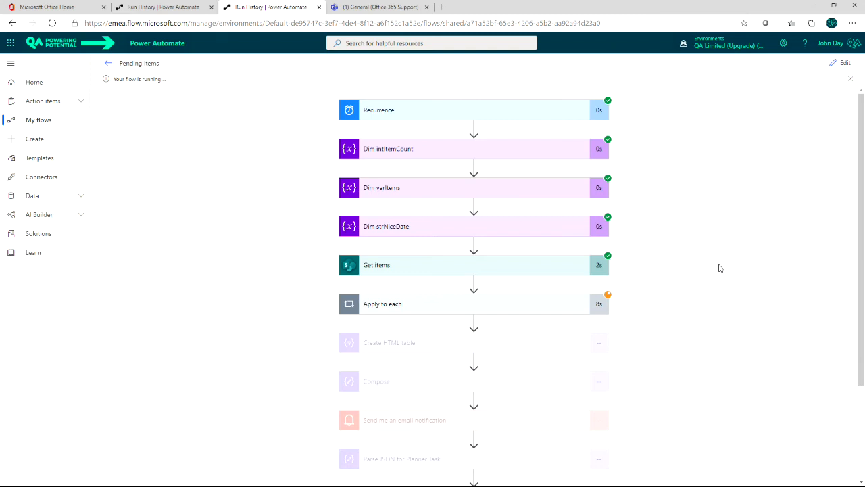
# Step: Examine the run's inputs and outputs for Parse JSON for Planner Task and Create HTML table for Planner Task
pyautogui.scroll(-3, 712, 269)
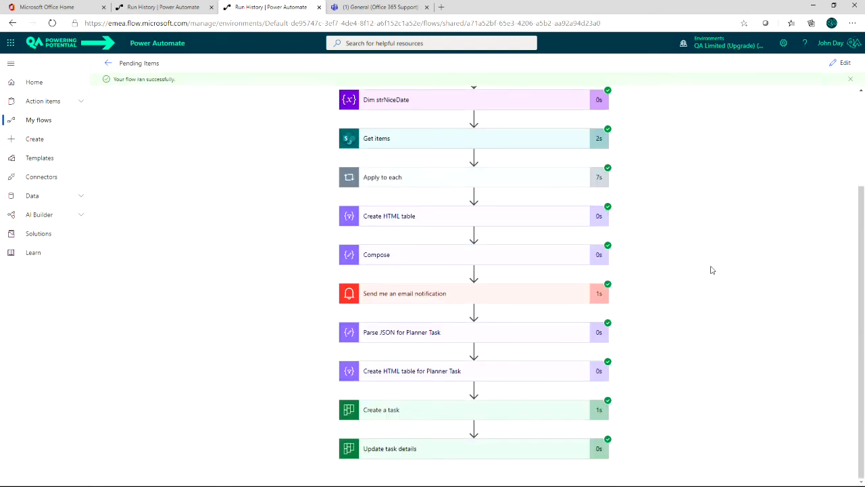
pyautogui.click(490, 336)
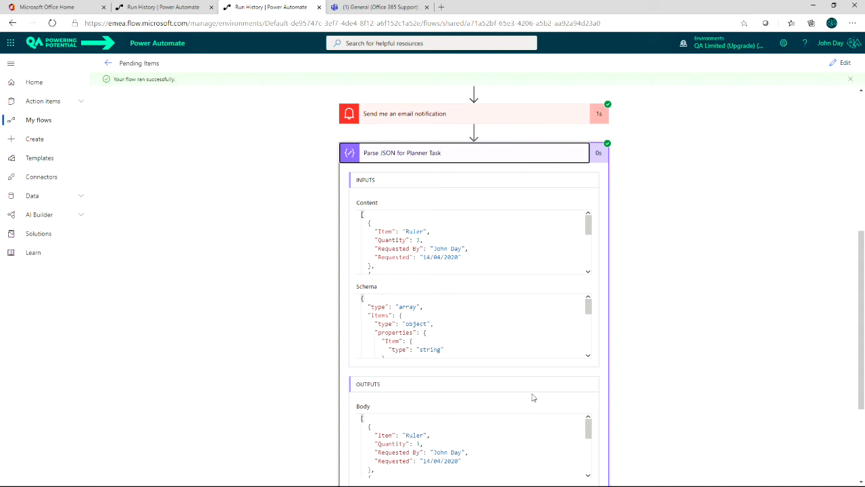
pyautogui.moveTo(861, 309); pyautogui.dragTo(843, 330)
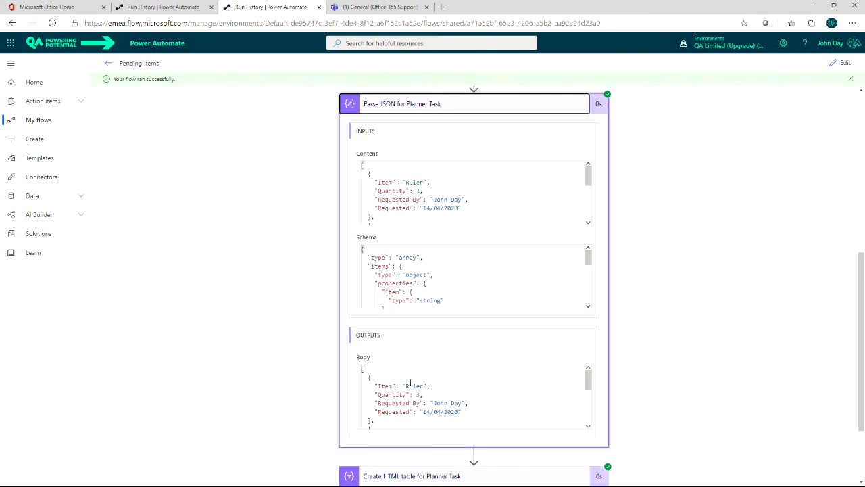
pyautogui.scroll(-5, 408, 387)
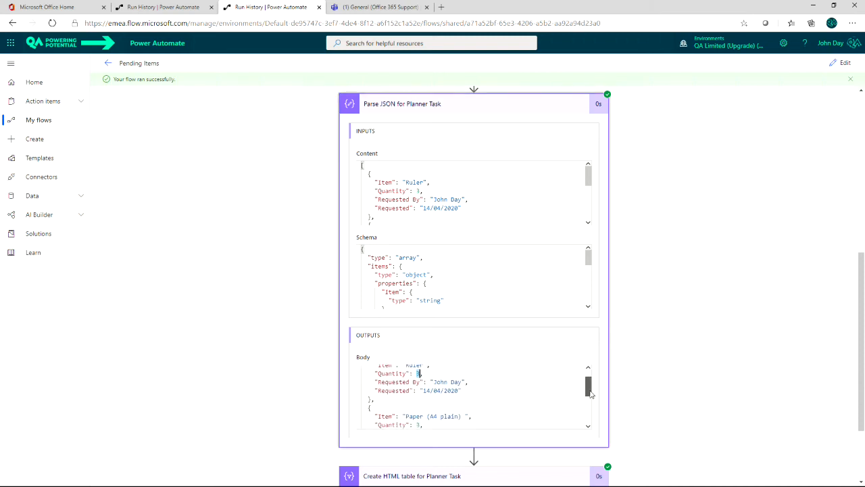
pyautogui.scroll(-3, 590, 405)
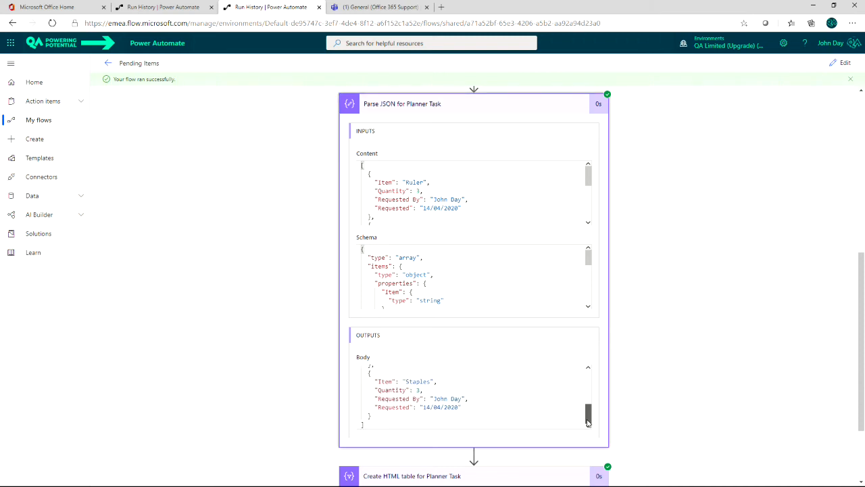
pyautogui.scroll(-3, 721, 350)
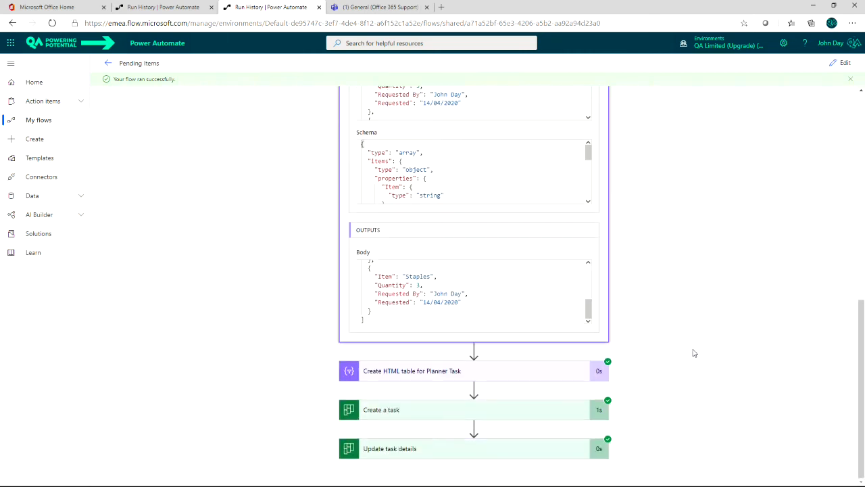
pyautogui.click(450, 377)
pyautogui.scroll(-3, 464, 376)
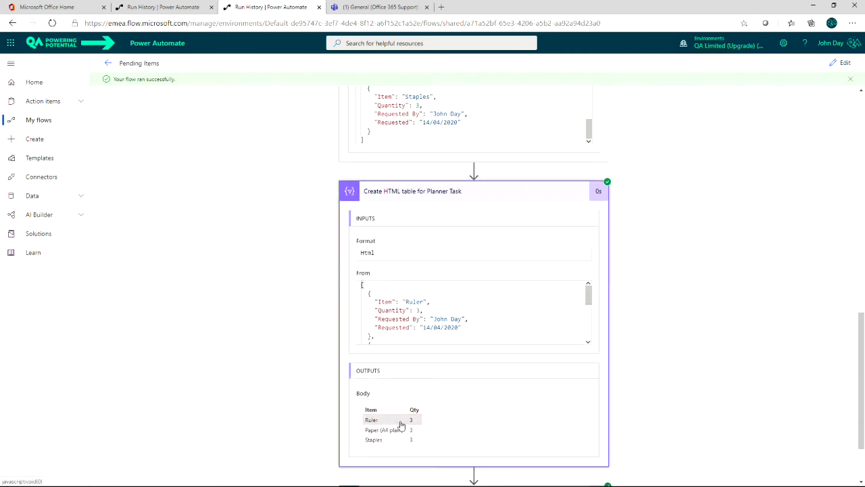
pyautogui.scroll(-2, 392, 433)
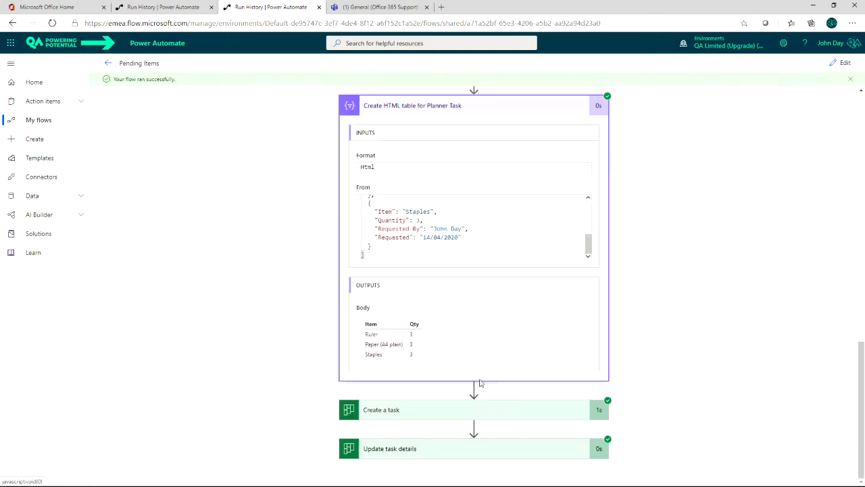
# Step: Examine the run's inputs and outputs for the Create a task and Update task details actions
pyautogui.click(519, 411)
pyautogui.scroll(-4, 518, 411)
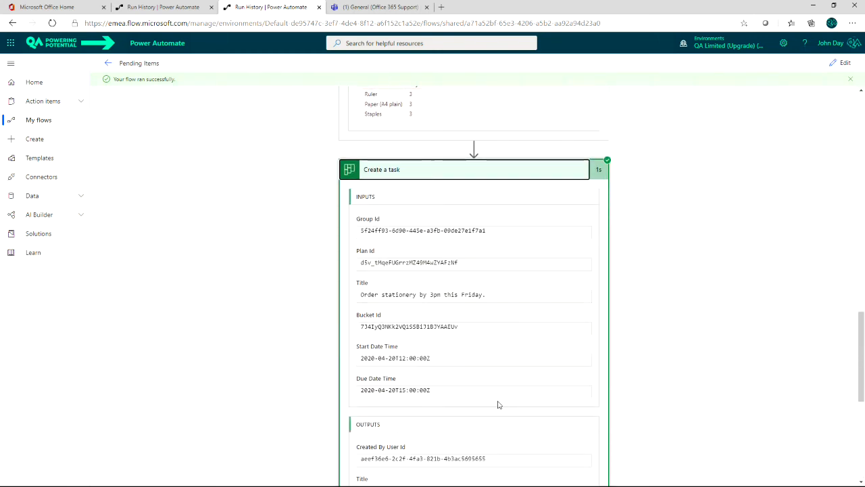
pyautogui.scroll(-1, 498, 403)
pyautogui.scroll(-4, 444, 302)
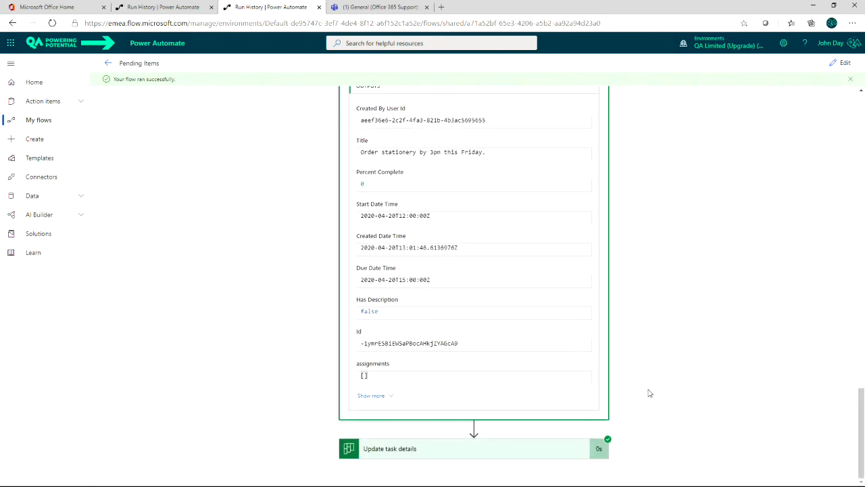
pyautogui.click(518, 454)
pyautogui.scroll(-1, 516, 430)
pyautogui.scroll(-3, 515, 430)
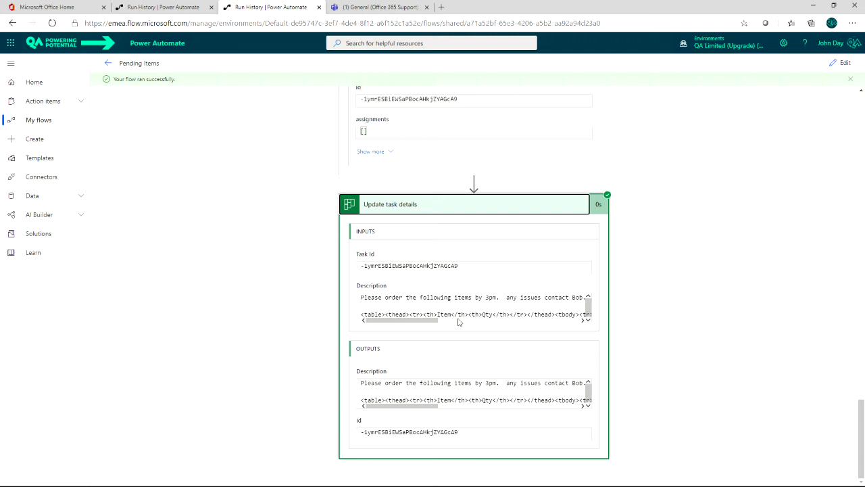
pyautogui.click(228, 154)
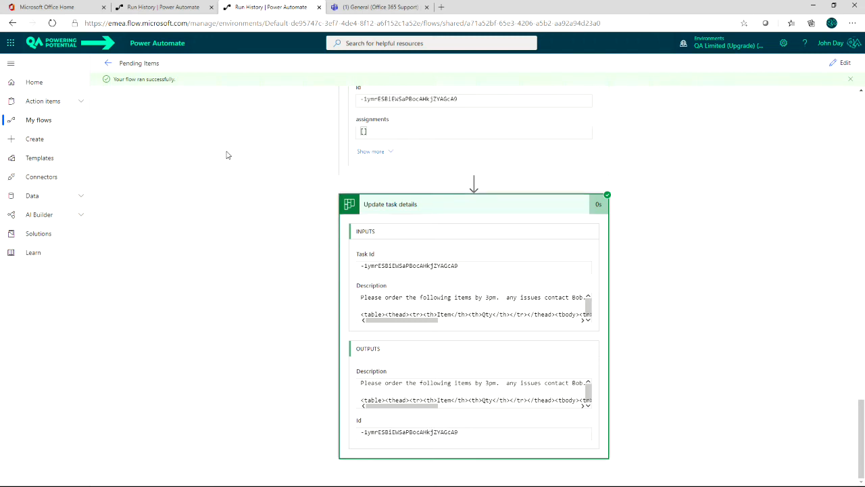
# Step: Switch to Microsoft Teams and open the task "Order stationery by 3pm this Friday." in the Ordering bucket
pyautogui.click(385, 11)
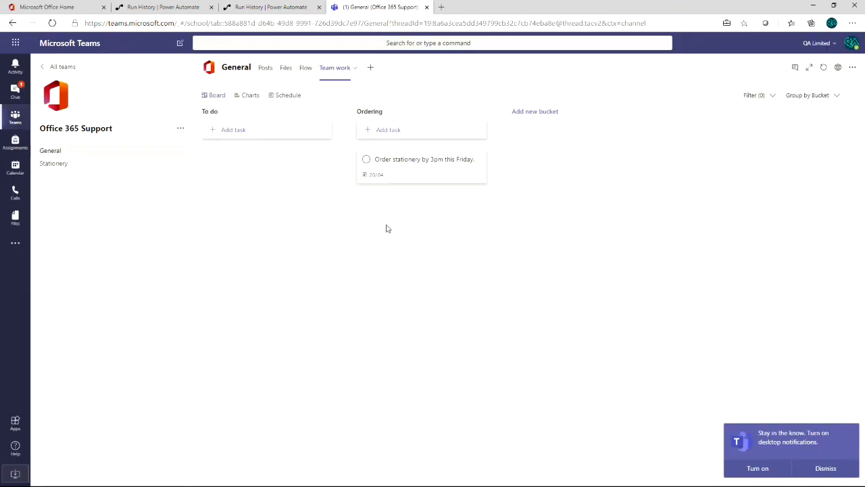
pyautogui.press('F5')
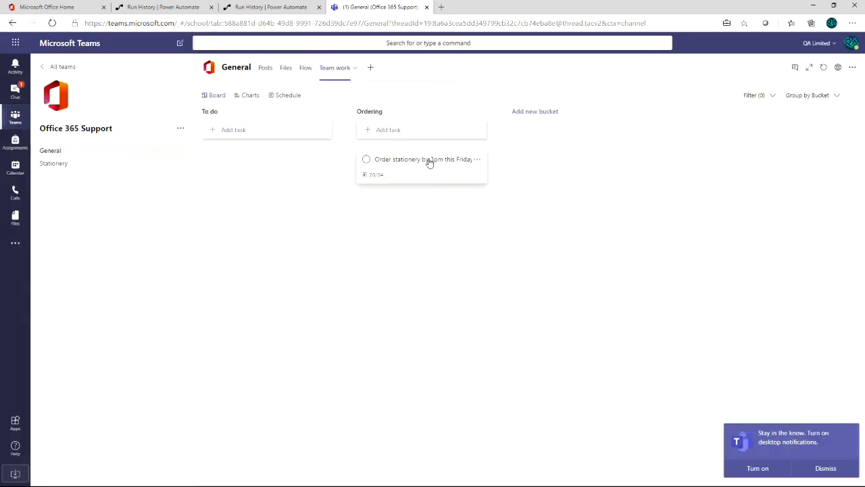
pyautogui.click(429, 162)
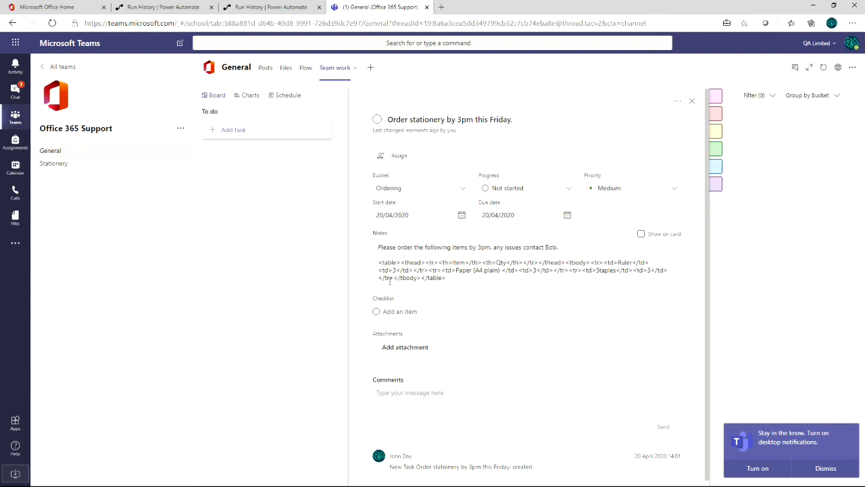
# Step: Examine how the table from the flow appears in the task's notes and close the task details
pyautogui.click(452, 281)
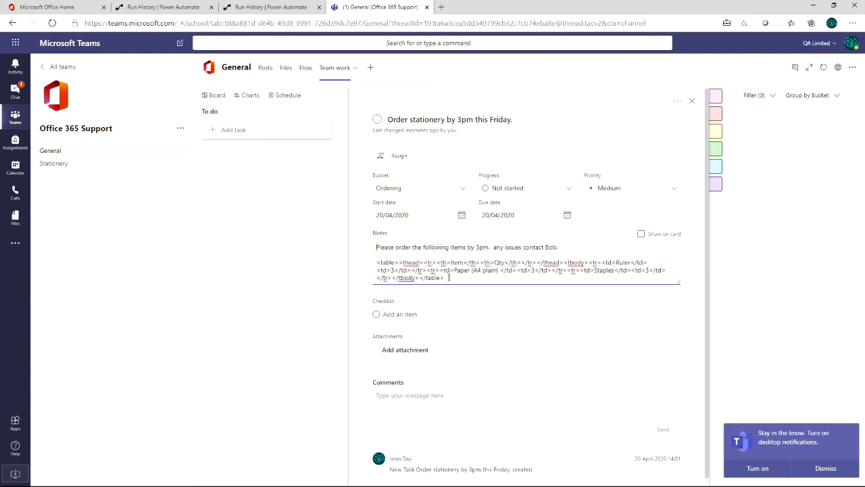
pyautogui.moveTo(448, 277); pyautogui.dragTo(377, 262)
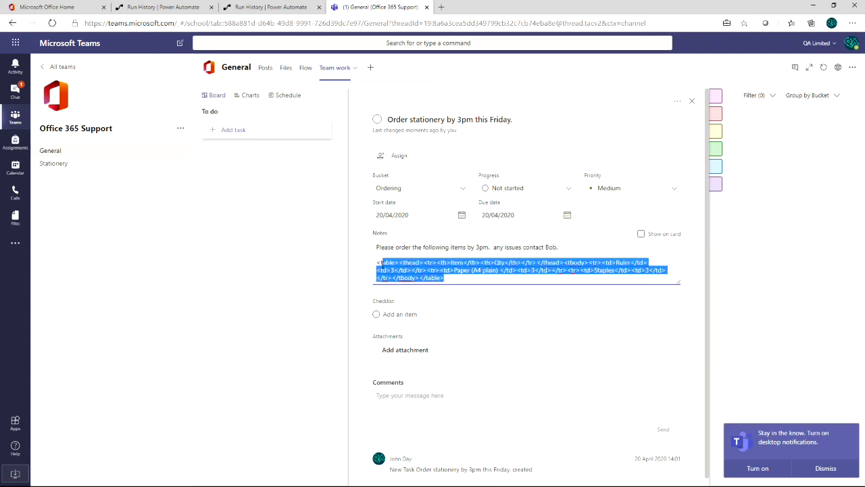
pyautogui.click(489, 304)
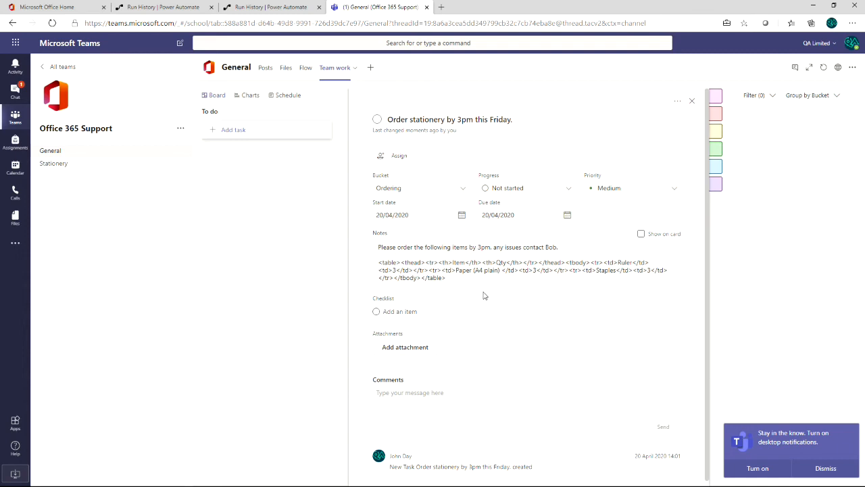
pyautogui.click(563, 248)
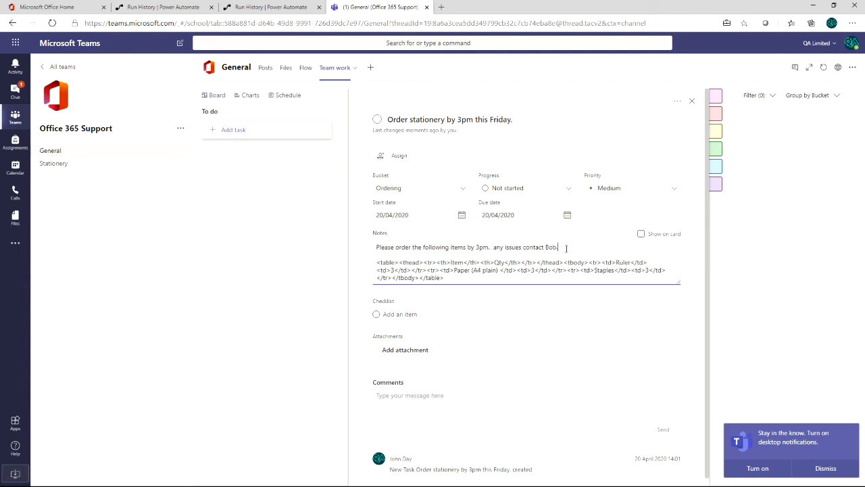
pyautogui.moveTo(377, 262); pyautogui.dragTo(448, 283)
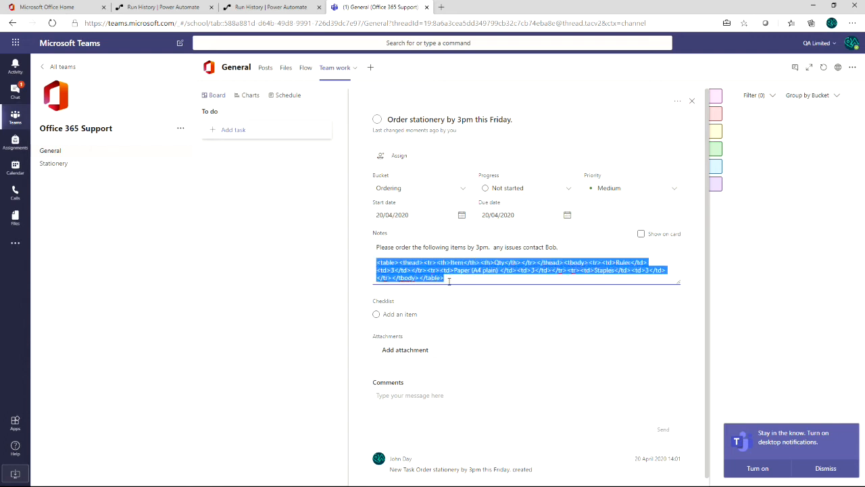
pyautogui.click(451, 280)
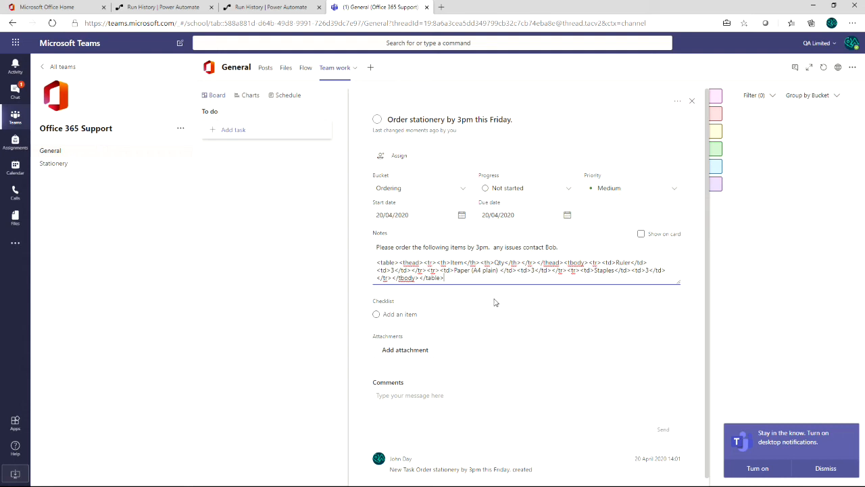
pyautogui.click(691, 100)
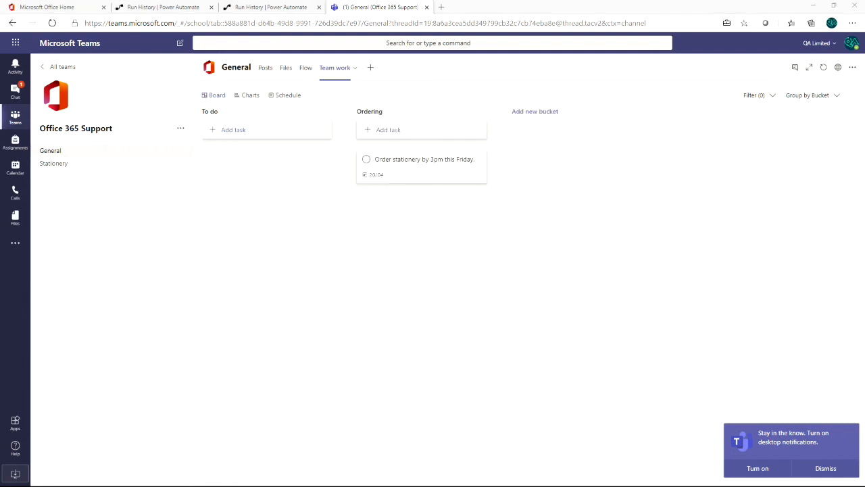
# Step: Back in the Pending Items flow editor, insert a Data Operation Create CSV table action between Create HTML table for Planner Task and Create a task
pyautogui.click(440, 264)
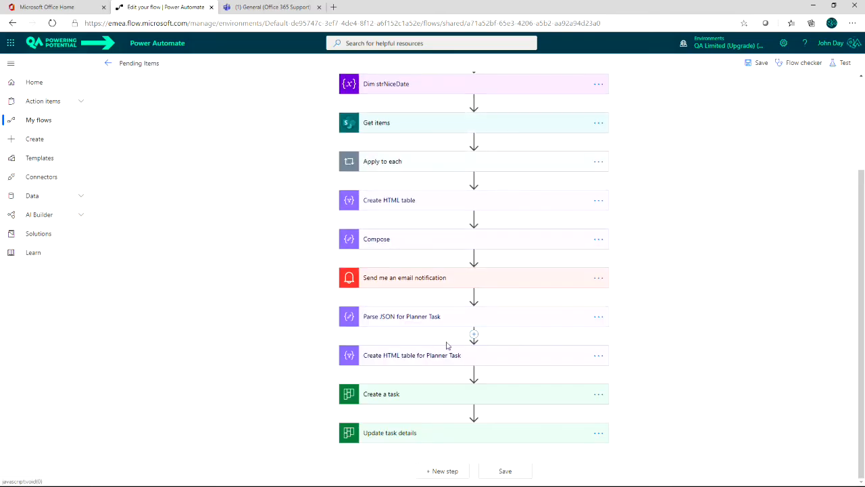
pyautogui.click(474, 373)
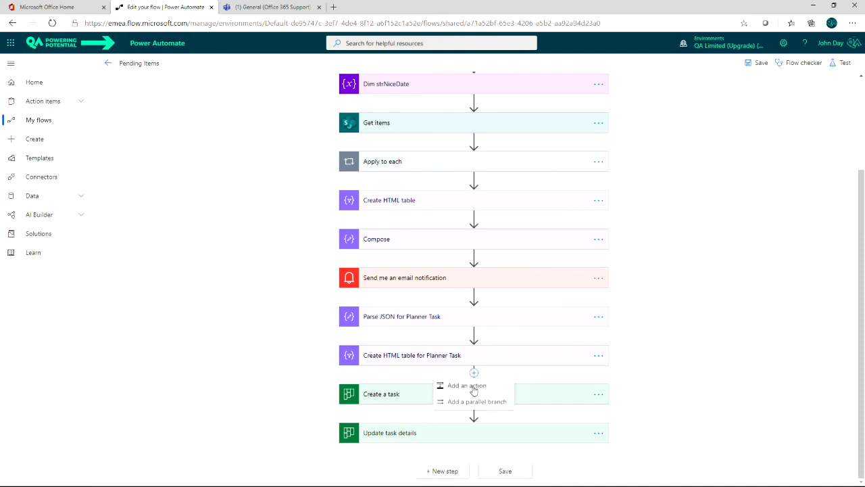
pyautogui.click(474, 389)
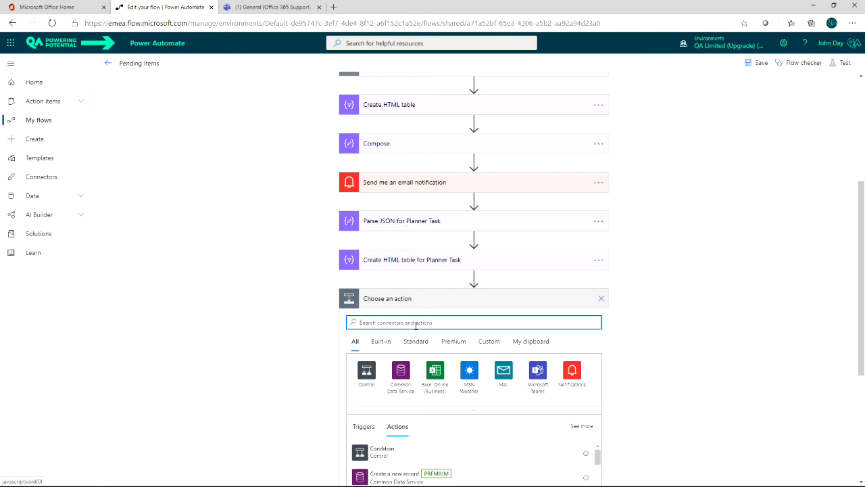
pyautogui.write('Data Oper')
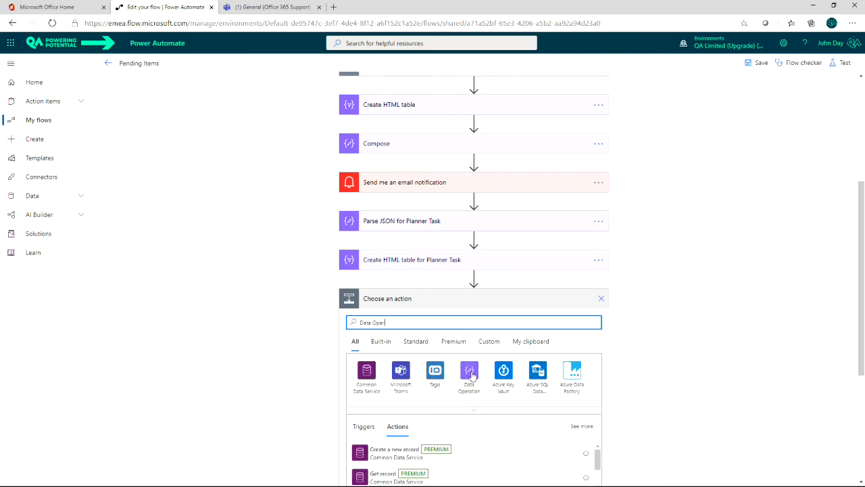
pyautogui.click(471, 375)
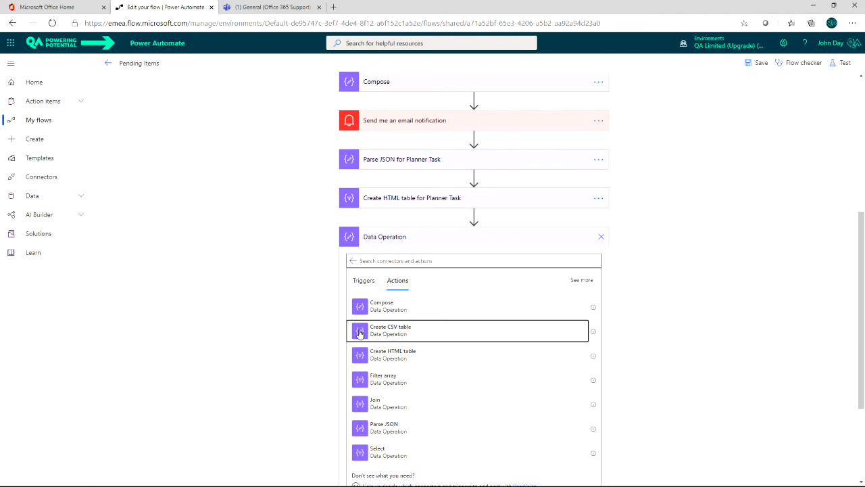
pyautogui.click(367, 335)
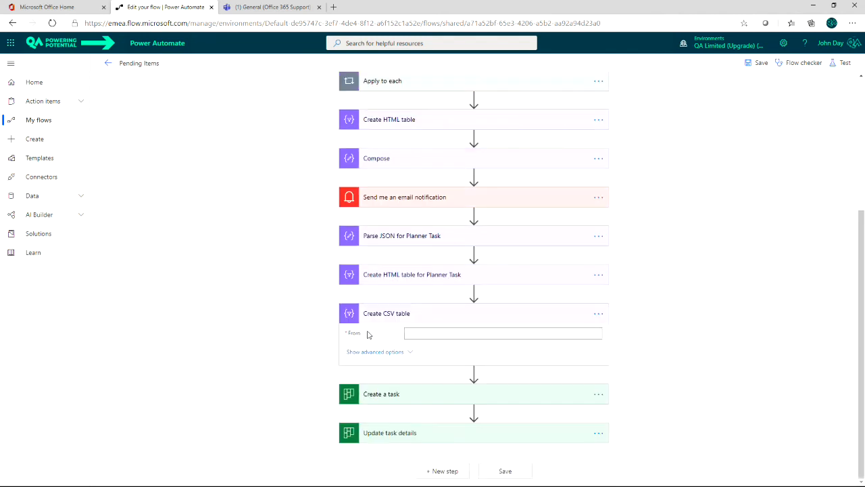
# Step: Set the Create CSV table source to the Body of Parse JSON for Planner Task and its columns to Custom
pyautogui.click(429, 335)
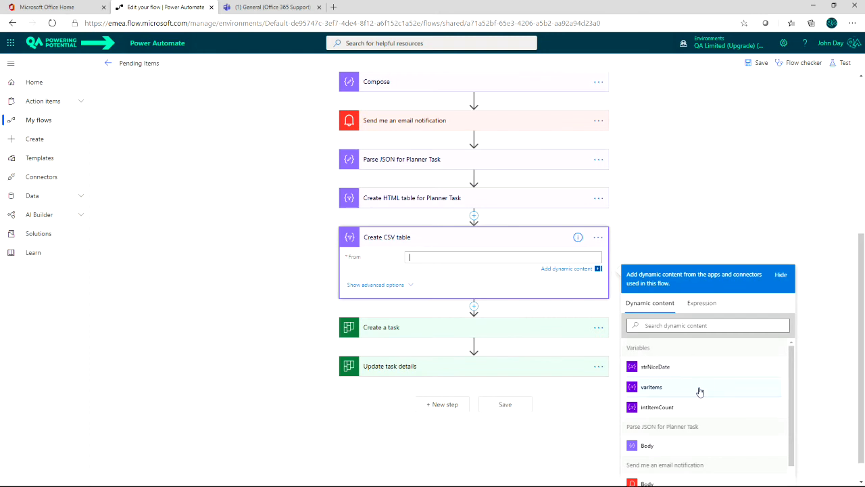
pyautogui.scroll(-1, 682, 405)
pyautogui.click(637, 420)
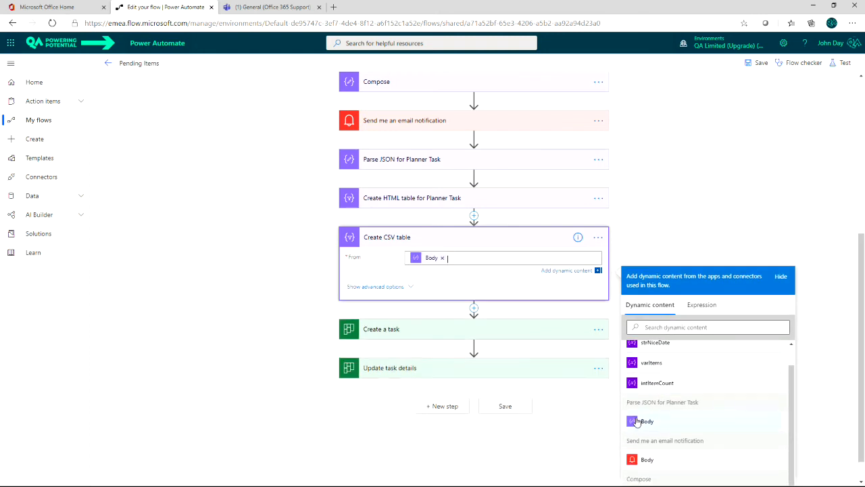
pyautogui.click(410, 287)
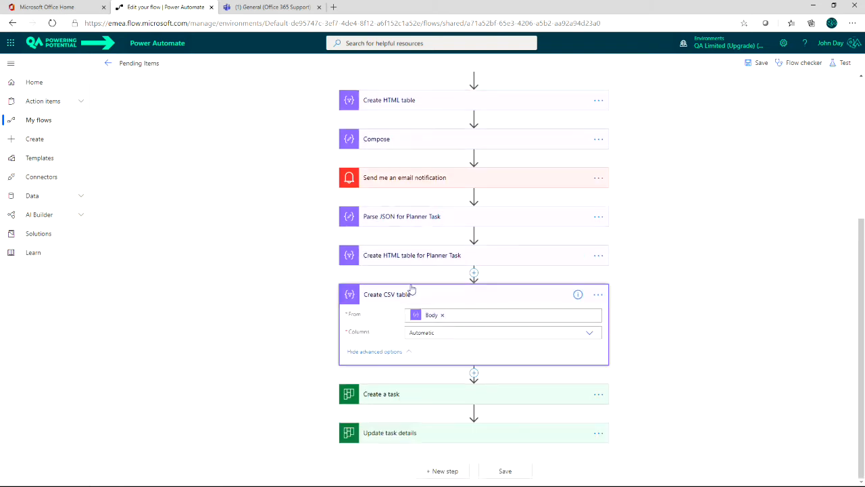
pyautogui.click(442, 331)
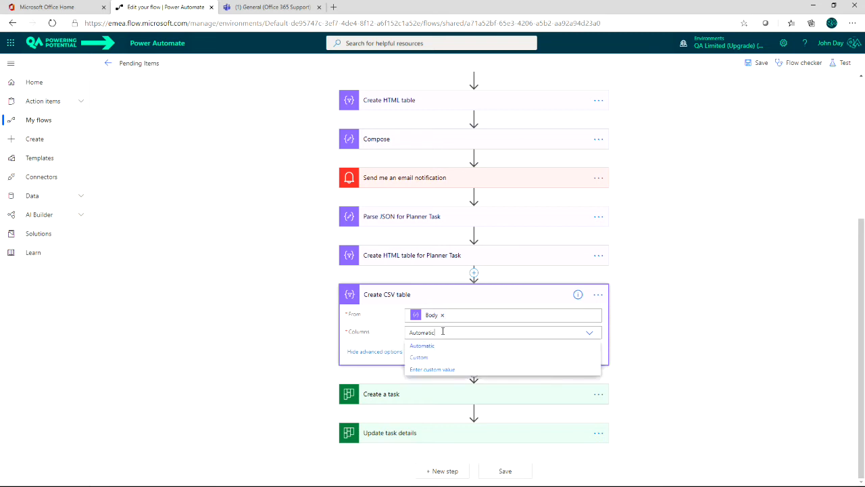
pyautogui.click(420, 359)
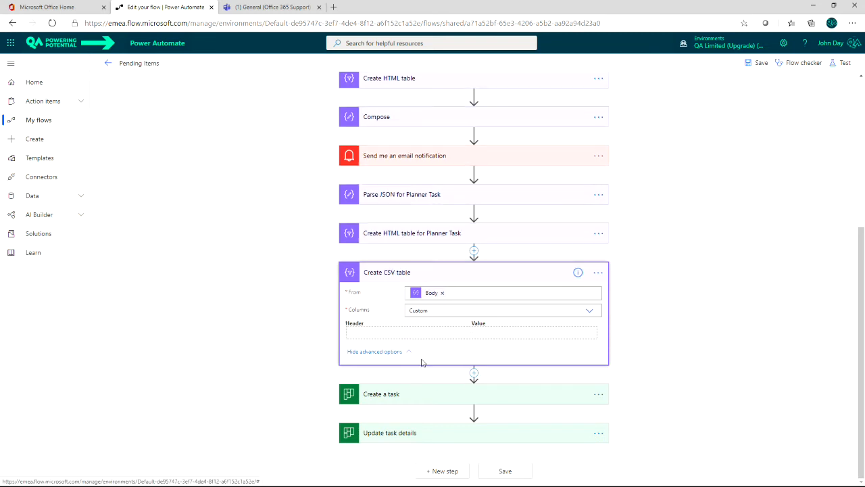
# Step: Add an Item column and a Quantity column to the CSV table, mapped to the parsed Item and Quantity values
pyautogui.click(396, 332)
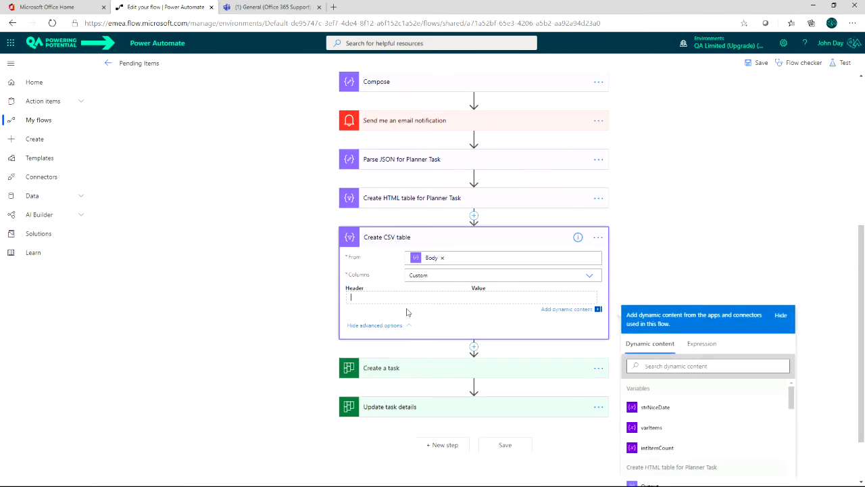
pyautogui.write('Item')
pyautogui.click(473, 297)
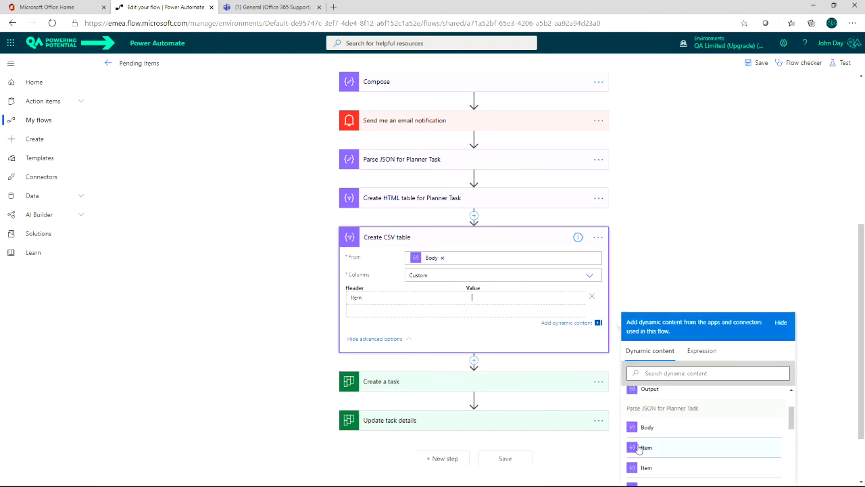
pyautogui.click(704, 467)
pyautogui.click(386, 312)
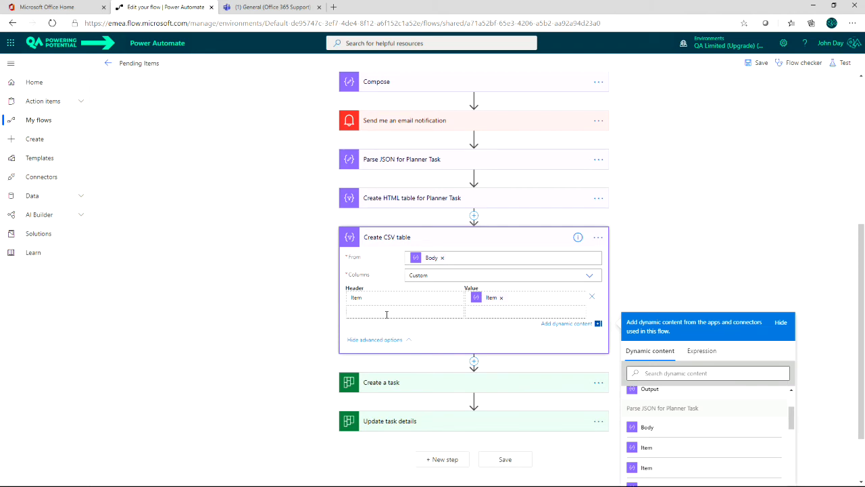
pyautogui.write('Quantity')
pyautogui.press('Tab')
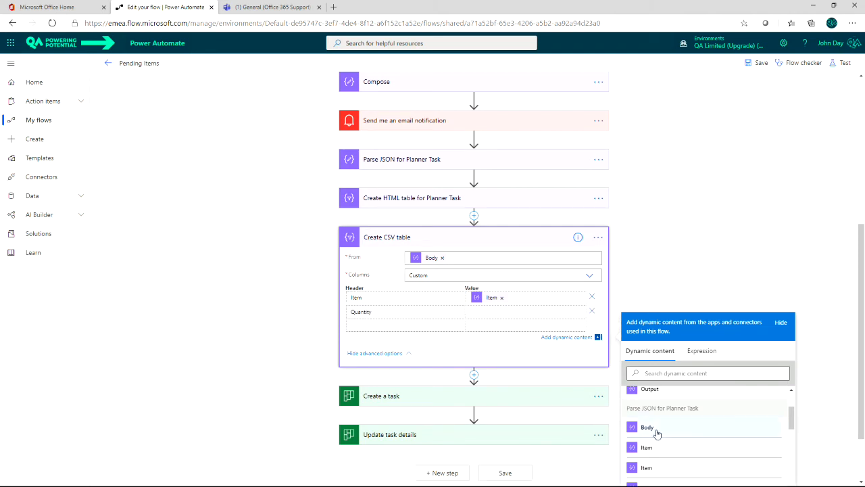
pyautogui.scroll(-1, 659, 459)
pyautogui.click(652, 461)
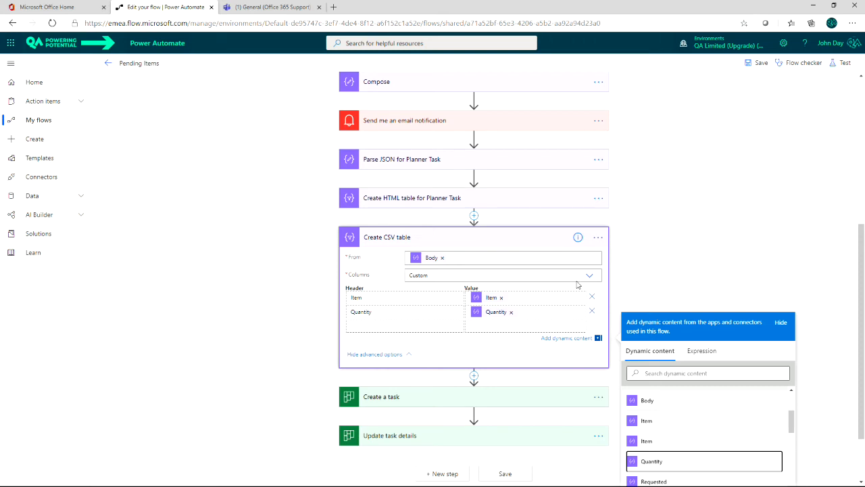
pyautogui.click(662, 283)
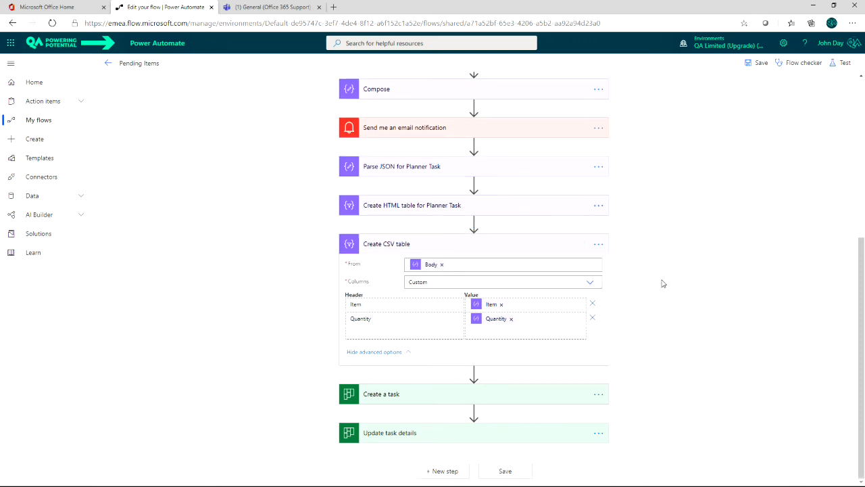
# Step: Collapse the Create CSV table action and rename it "Create CSV table for Planer task attachment"
pyautogui.click(434, 245)
pyautogui.click(602, 353)
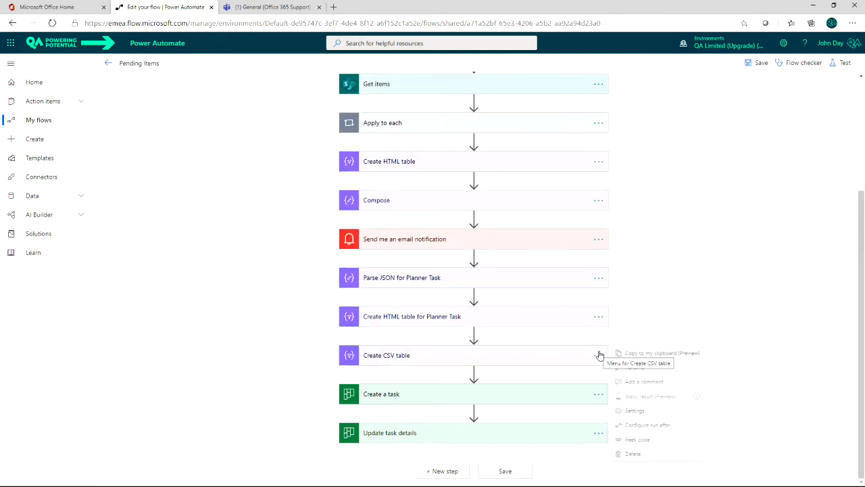
pyautogui.click(598, 354)
pyautogui.click(632, 369)
pyautogui.click(507, 353)
pyautogui.write('for')
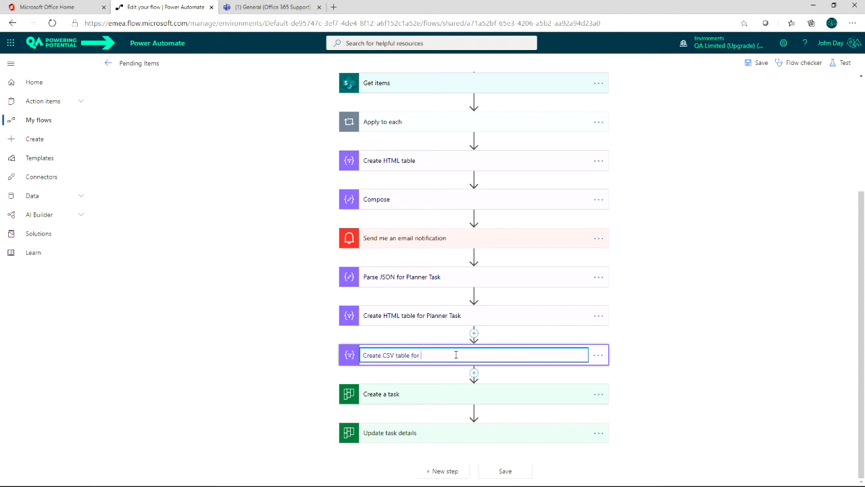
pyautogui.write(' Planer Task attachment')
pyautogui.hotkey('shift', 'Right')
pyautogui.write('t')
pyautogui.press('Return')
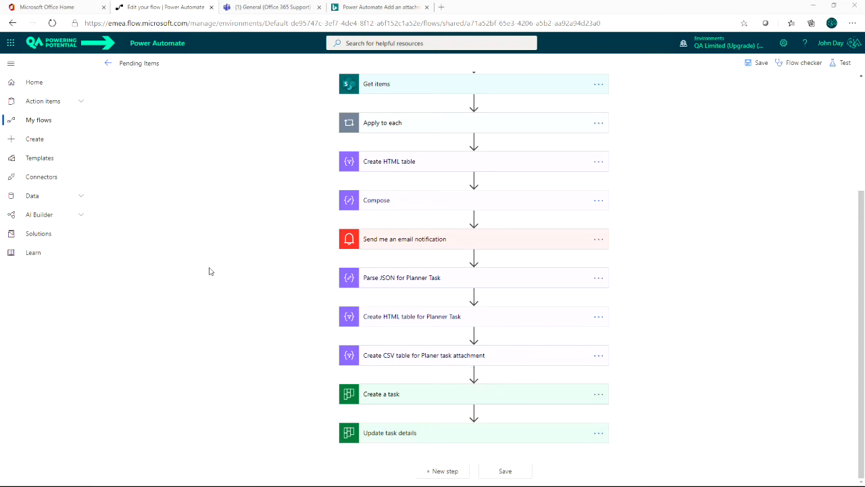
# Step: Insert a SharePoint Create file action between the renamed CSV table action and Create a task
pyautogui.click(474, 373)
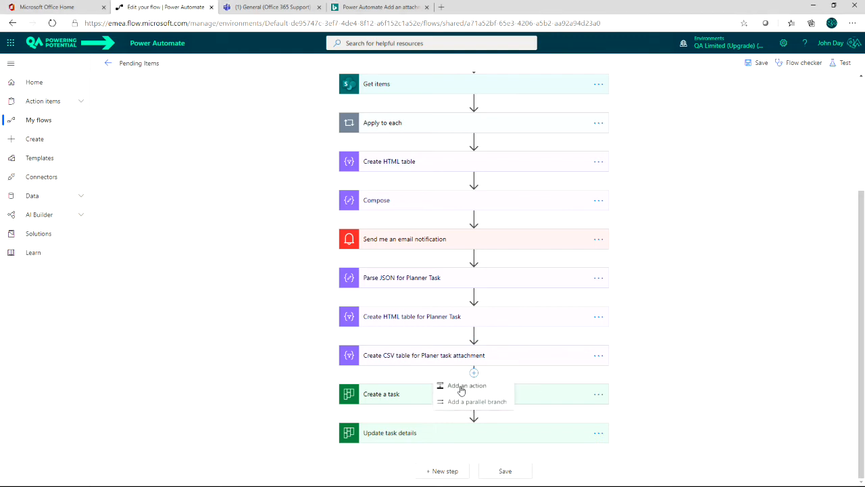
pyautogui.click(462, 387)
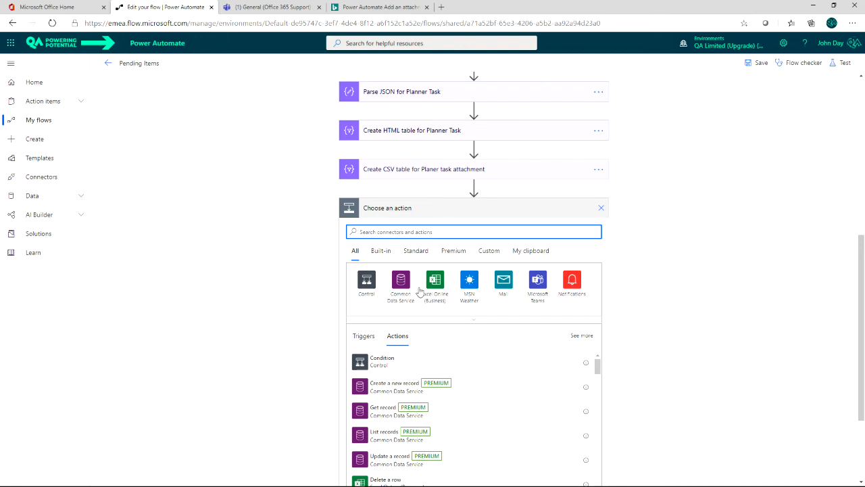
pyautogui.write('SharePoint')
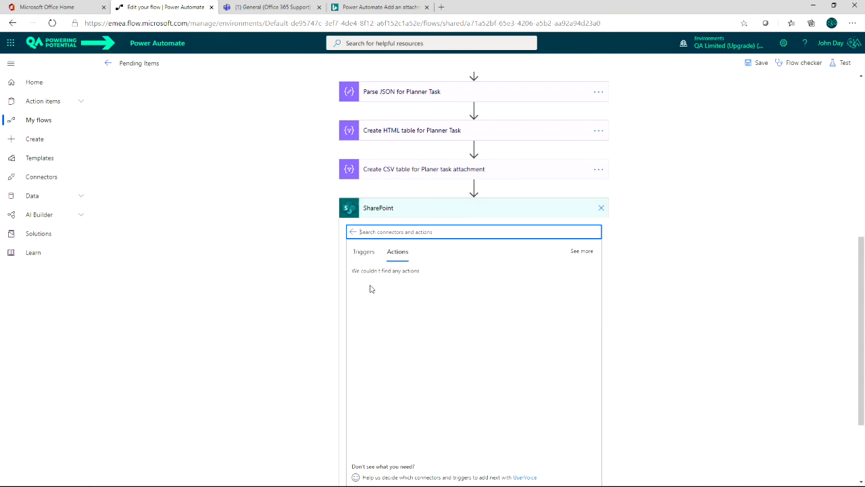
pyautogui.click(369, 284)
pyautogui.scroll(-1, 433, 401)
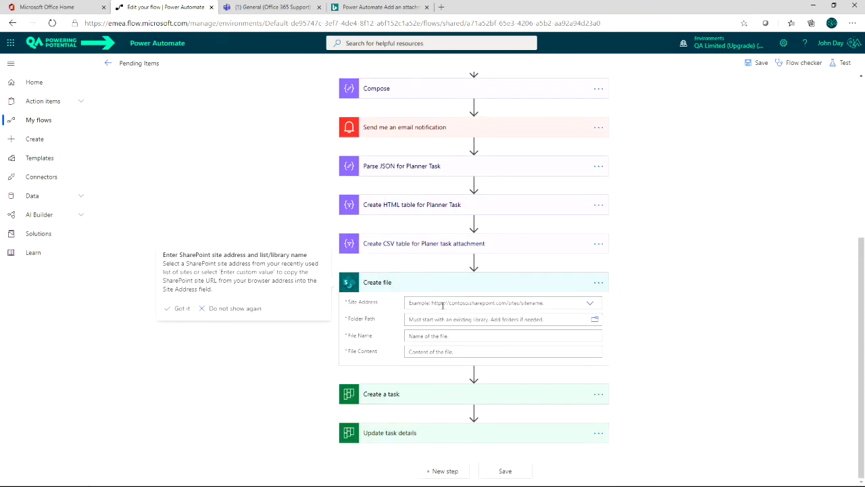
# Step: Set the Create file site address to Office 365 Support and its folder path to /Shared Documents/General, checking the team's channels in Teams
pyautogui.click(444, 305)
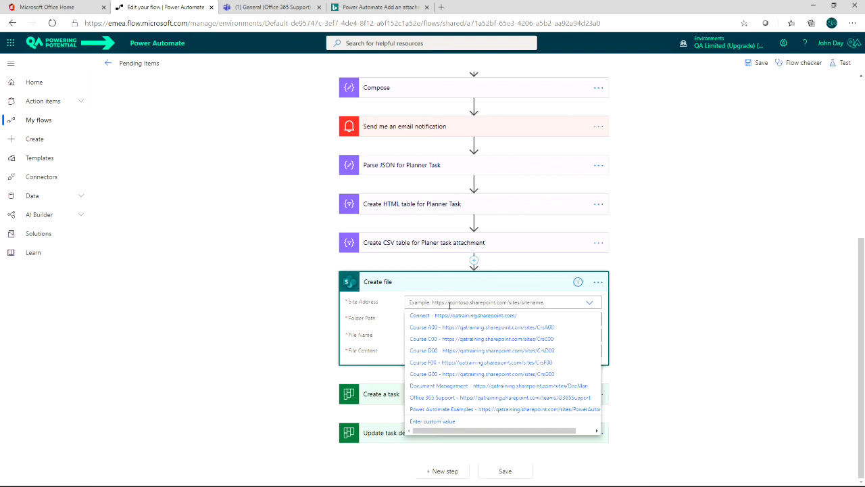
pyautogui.click(443, 397)
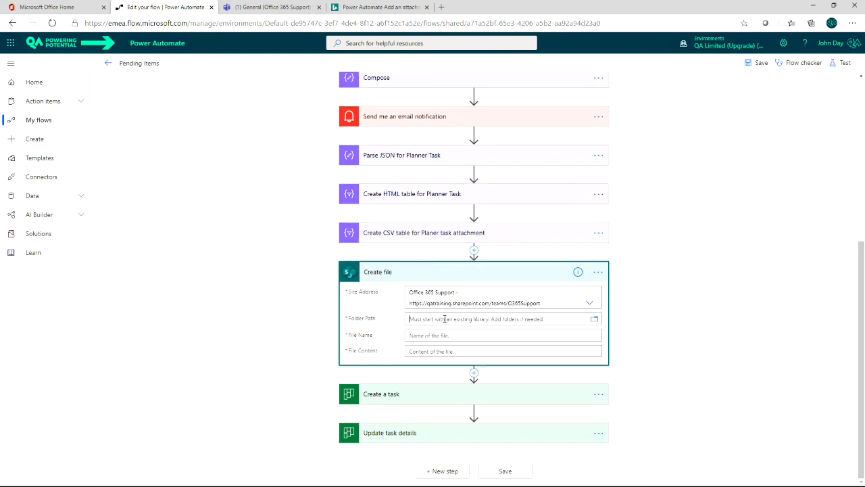
pyautogui.click(415, 320)
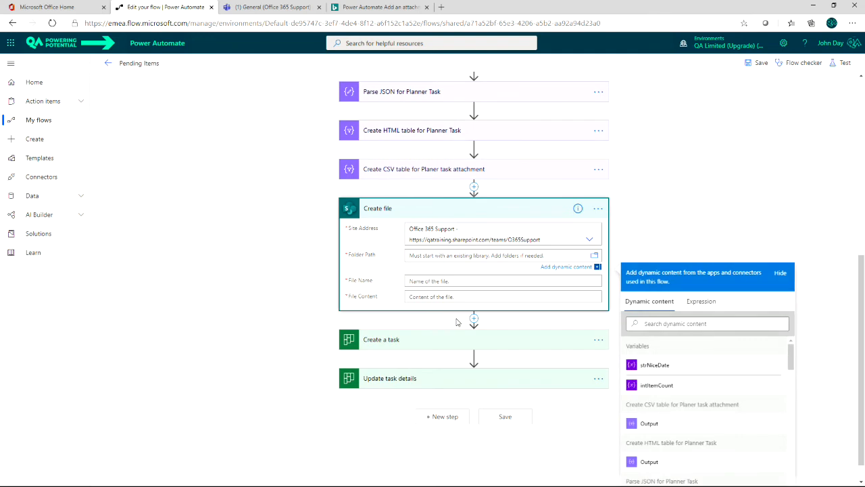
pyautogui.click(594, 255)
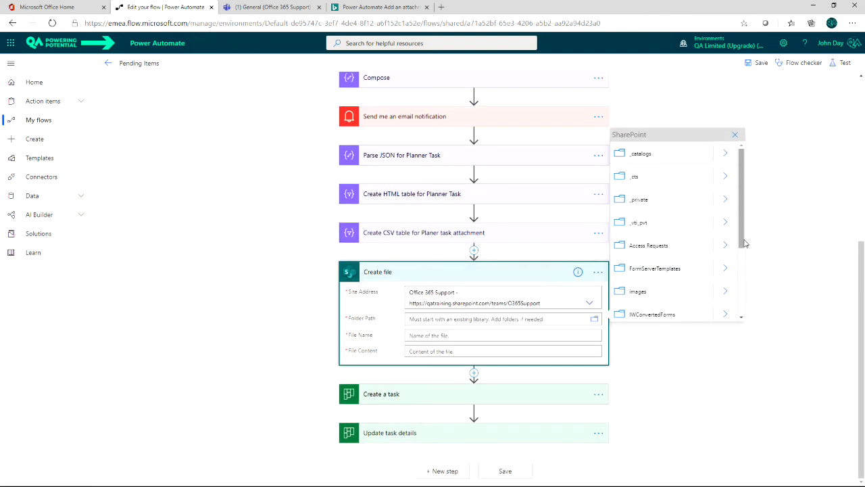
pyautogui.moveTo(742, 238); pyautogui.dragTo(742, 254)
pyautogui.scroll(-3, 742, 255)
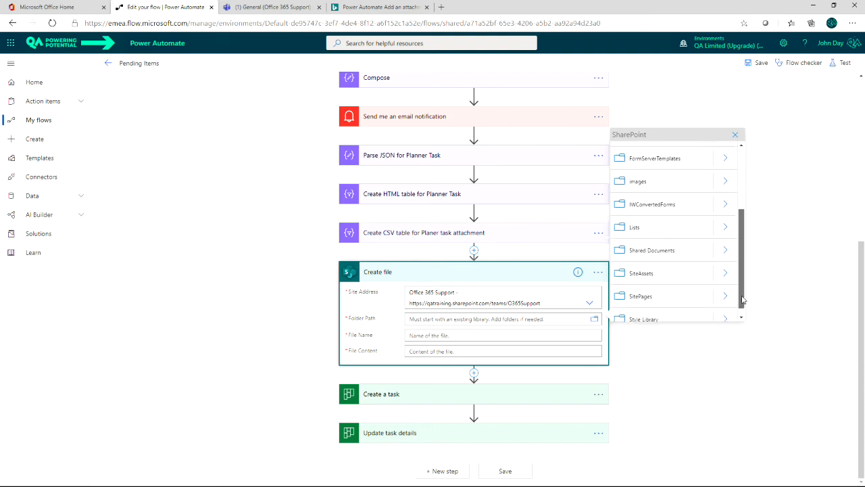
pyautogui.click(727, 250)
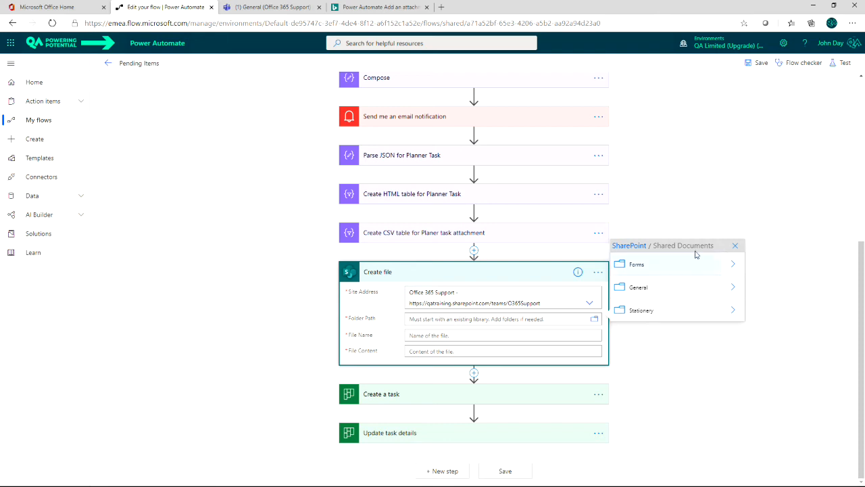
pyautogui.click(297, 7)
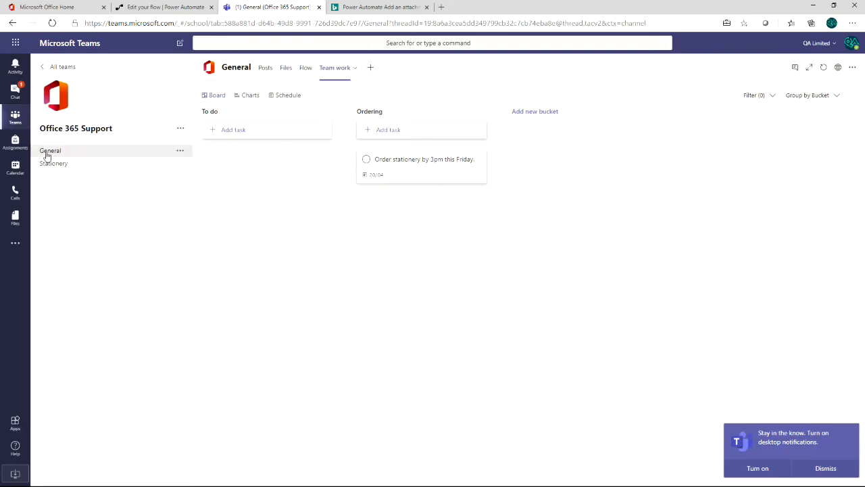
pyautogui.click(170, 10)
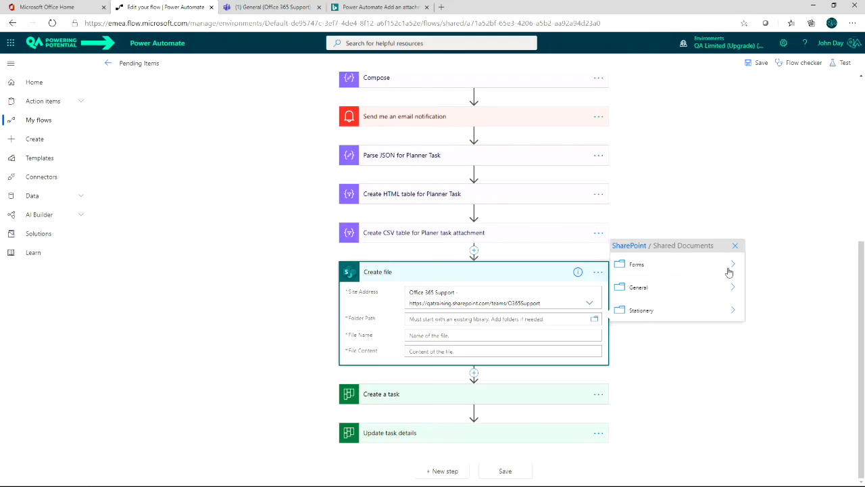
pyautogui.click(732, 289)
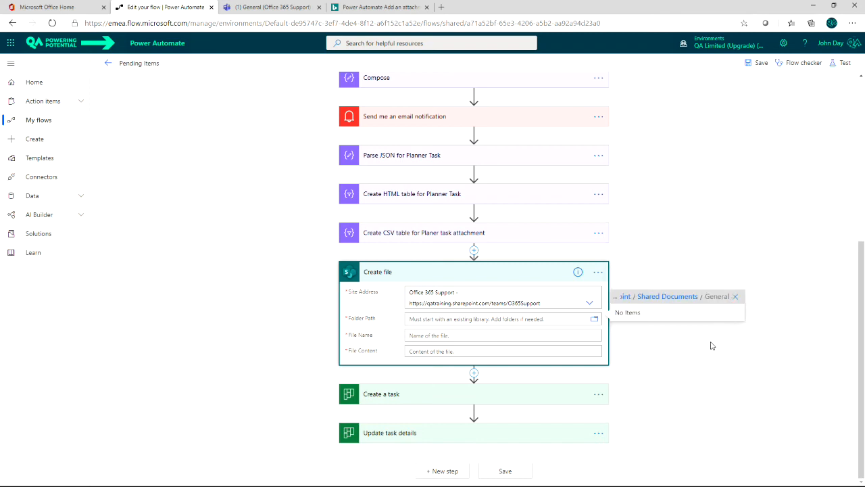
pyautogui.click(649, 296)
pyautogui.click(632, 287)
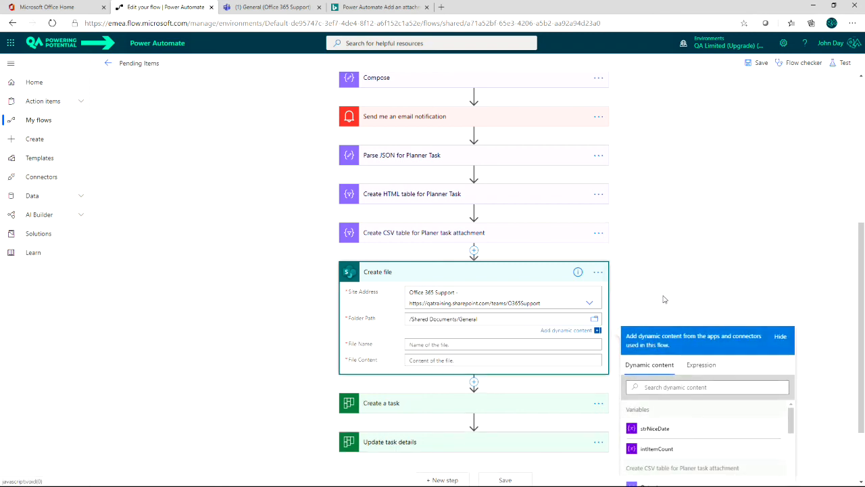
# Step: Activate the Create file action's File Name for editing and view the available dynamic content
pyautogui.click(340, 331)
pyautogui.click(415, 335)
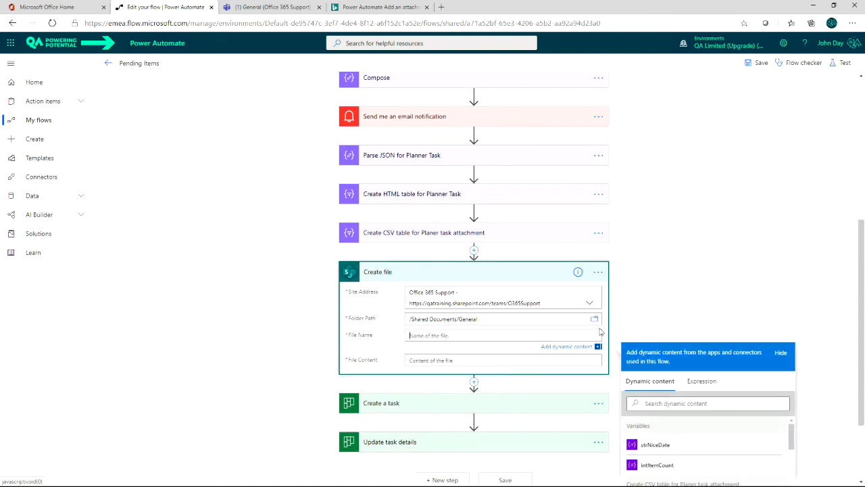
pyautogui.scroll(-1, 704, 292)
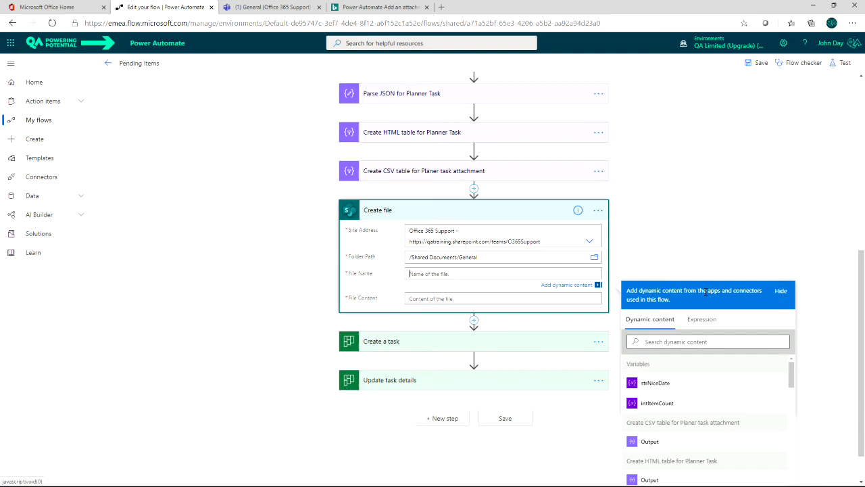
pyautogui.scroll(-1, 705, 291)
pyautogui.scroll(1, 705, 292)
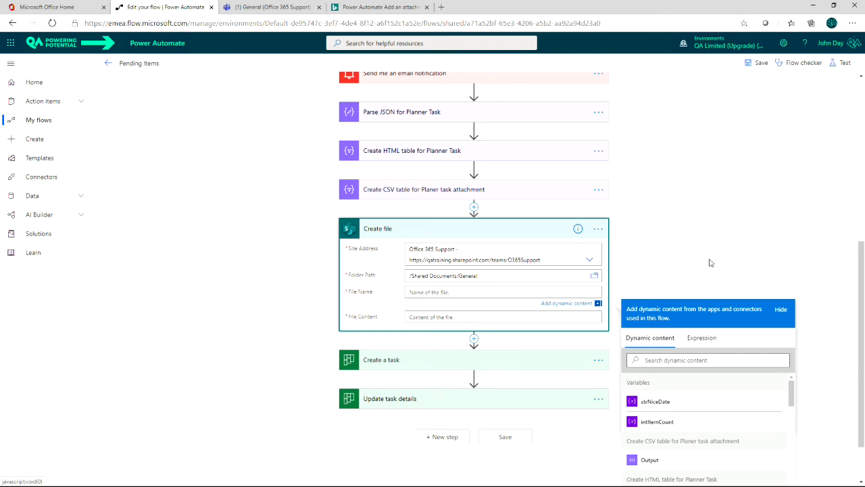
pyautogui.write('Orsers')
pyautogui.hotkey('ctrl', 'a')
pyautogui.press('BackSpace')
# Step: Start a concat expression for the Create file action's File Name with 'orders-' as its first text part
pyautogui.click(702, 337)
pyautogui.write('concat')
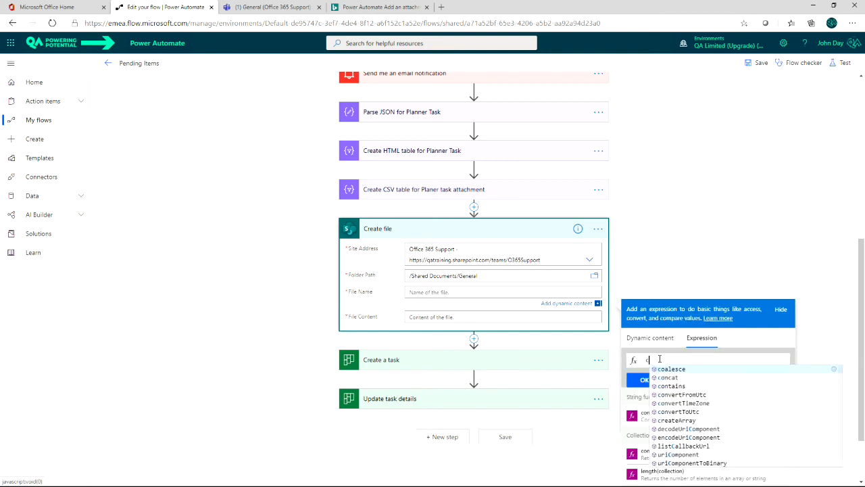
pyautogui.click(680, 369)
pyautogui.write('(')
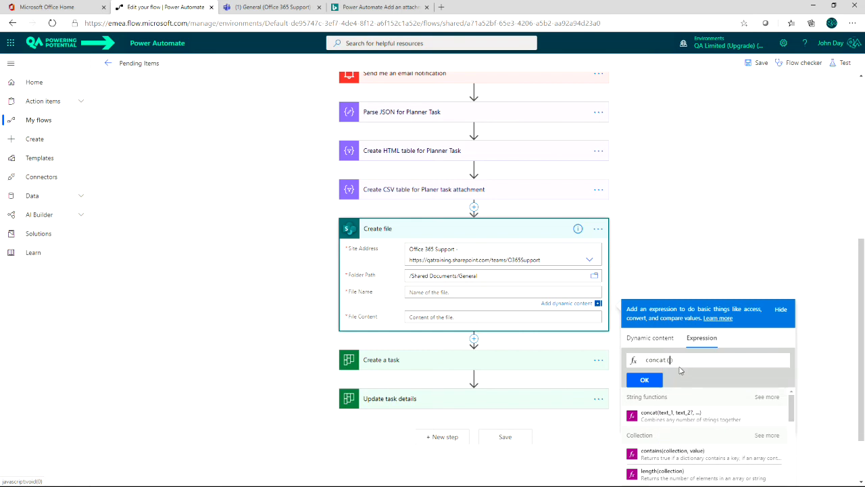
pyautogui.write("'orders")
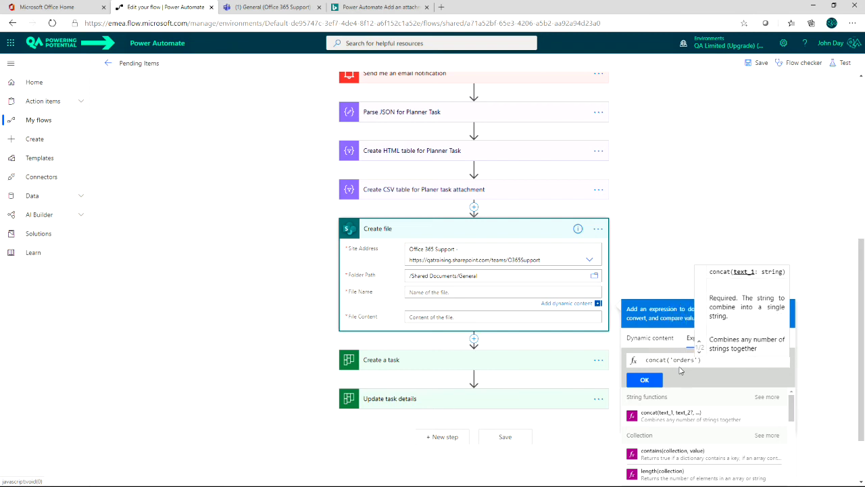
pyautogui.write('-')
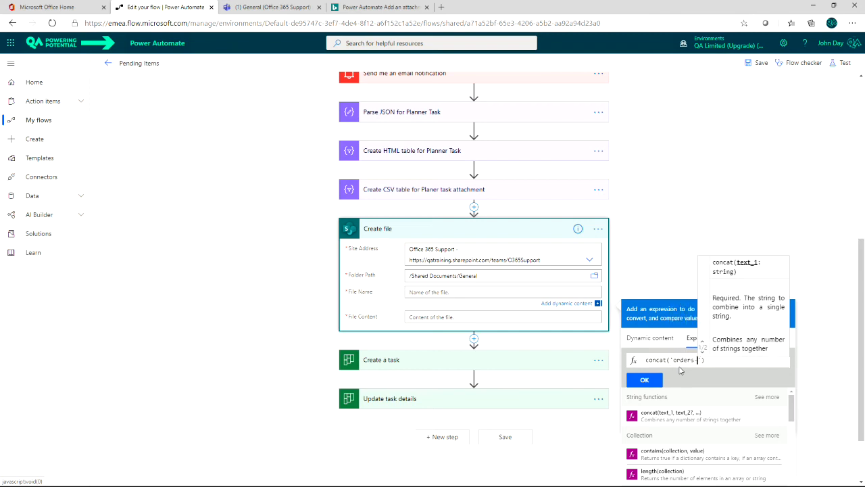
pyautogui.press('Right')
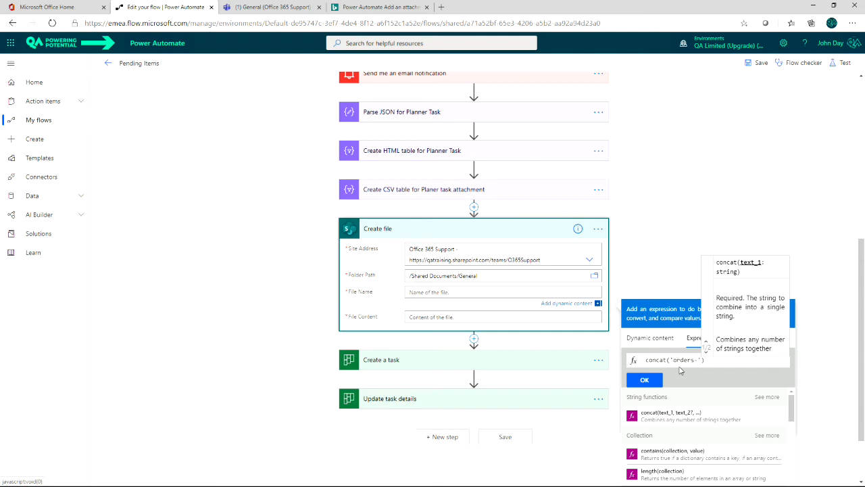
pyautogui.write(',')
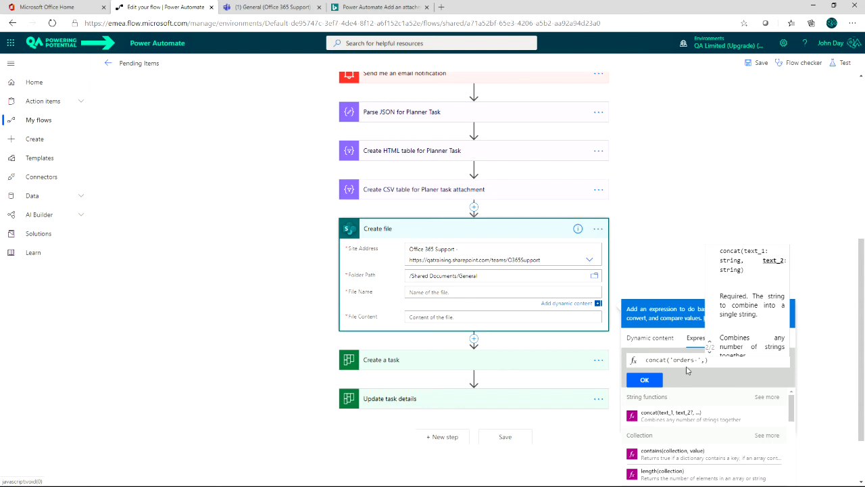
# Step: Add substring(utcNow(),0,10) as the concat expression's second part and insert the expression into File Name
pyautogui.write('substring(')
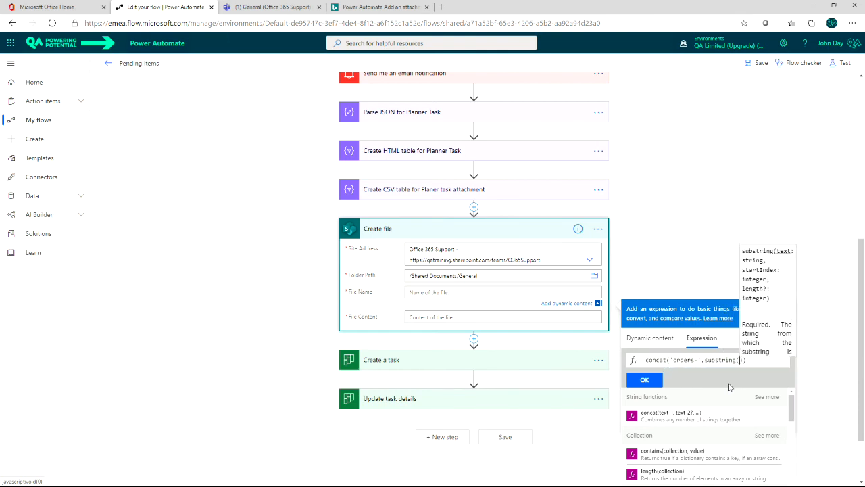
pyautogui.write('utcNow()')
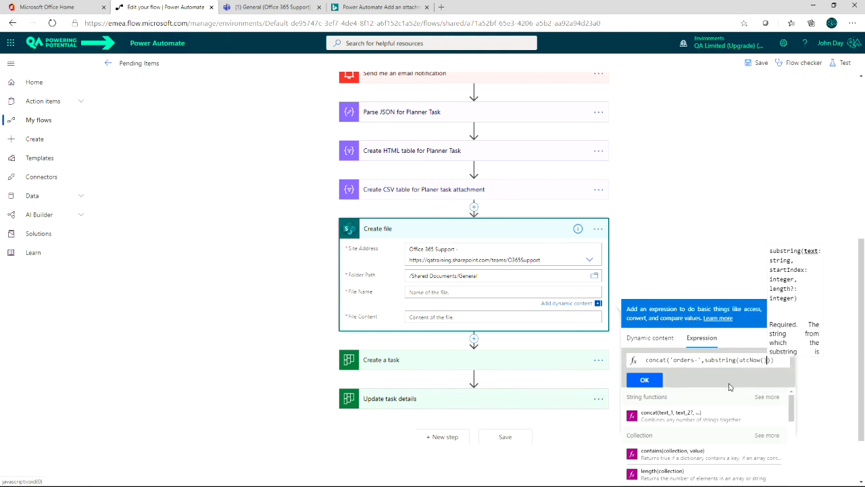
pyautogui.write(',10')
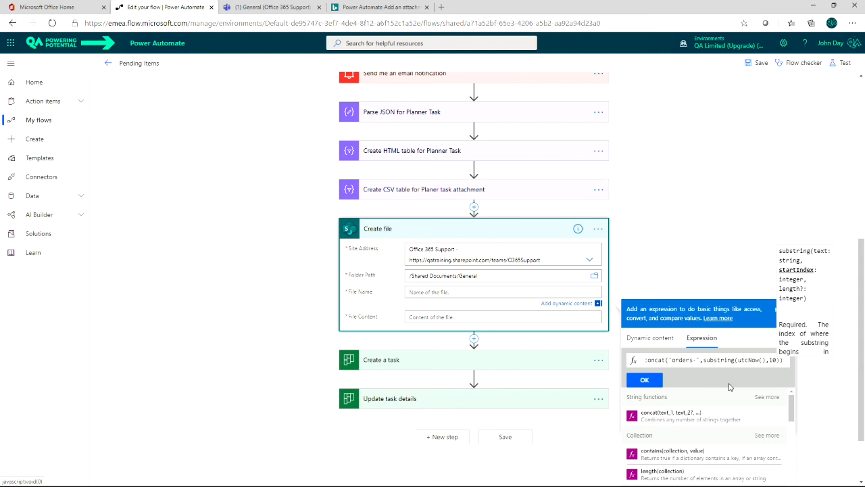
pyautogui.write('),')
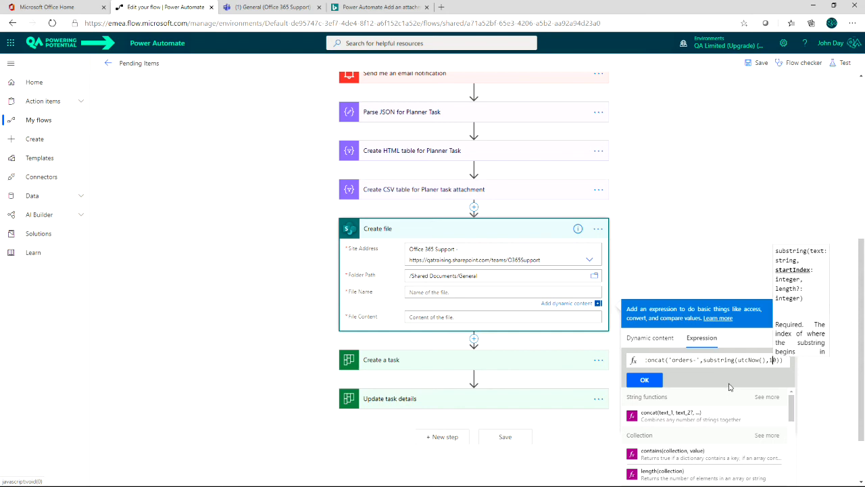
pyautogui.write('0,')
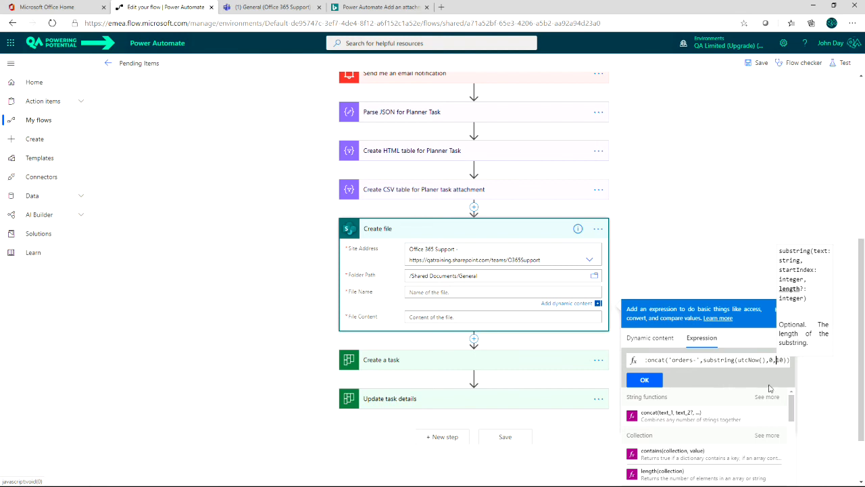
pyautogui.press('Right')
pyautogui.press('Right')
pyautogui.press('Right')
pyautogui.press('Right')
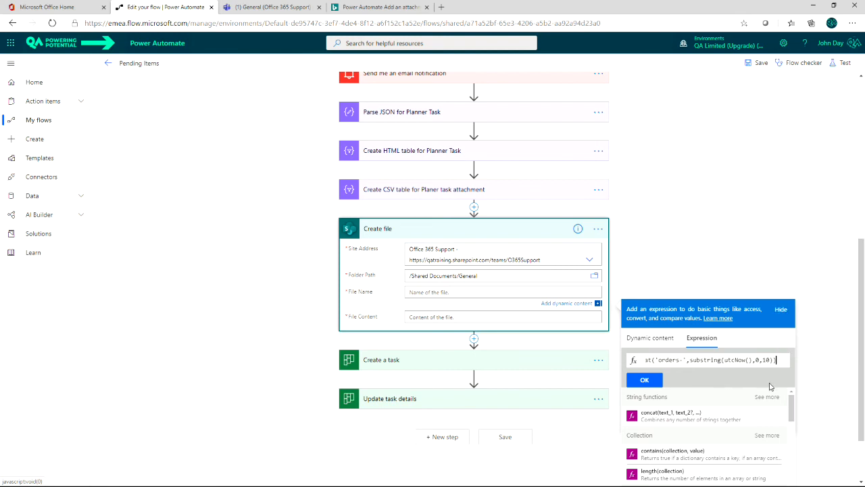
pyautogui.click(644, 382)
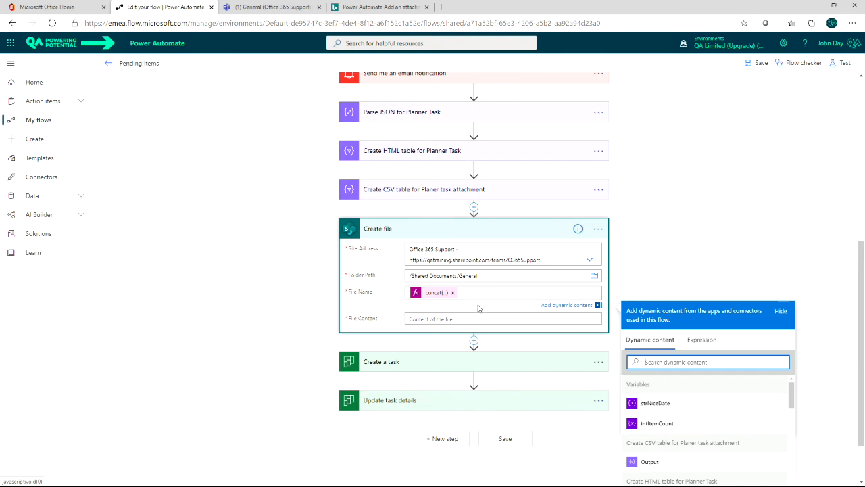
# Step: Append '.csv' as the third part of the File Name concat expression and update it
pyautogui.click(439, 296)
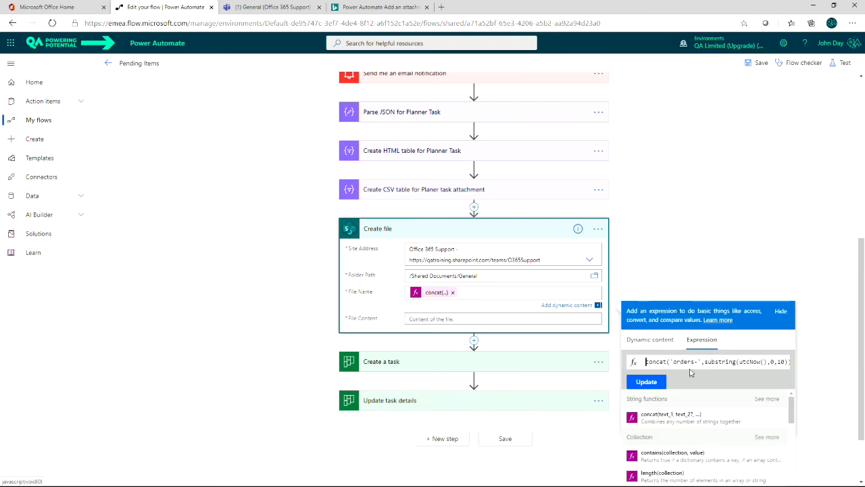
pyautogui.click(728, 364)
pyautogui.press('End')
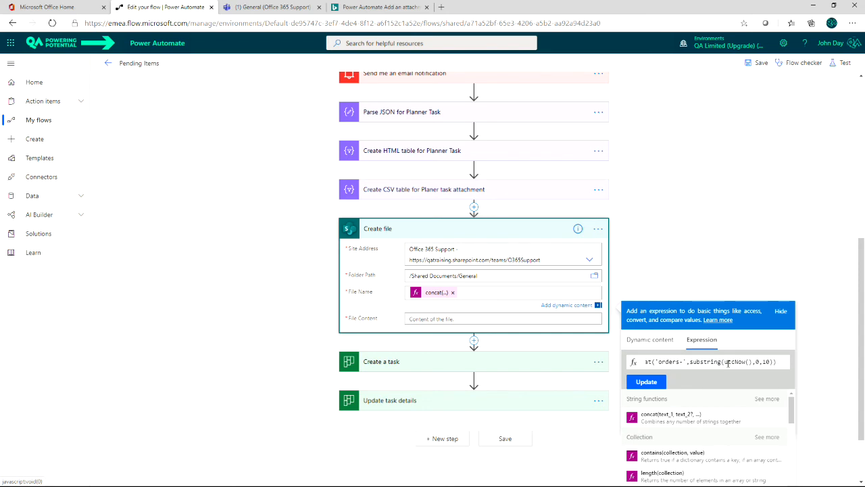
pyautogui.write(',')
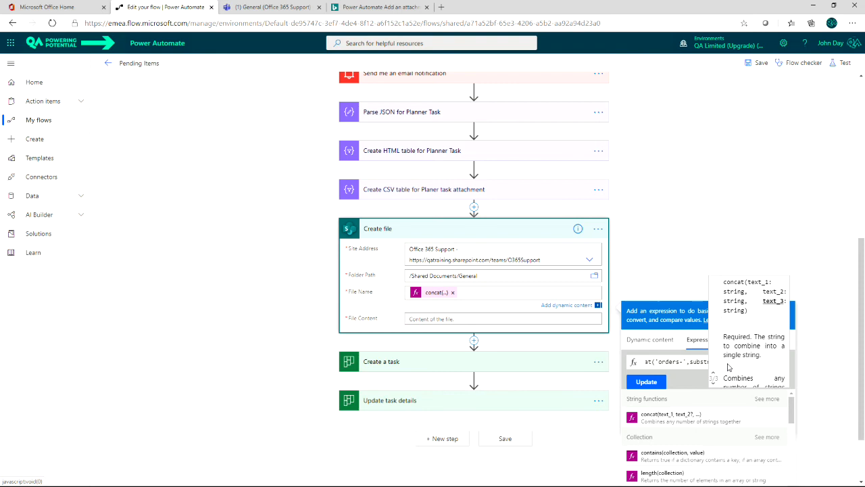
pyautogui.write("'.'")
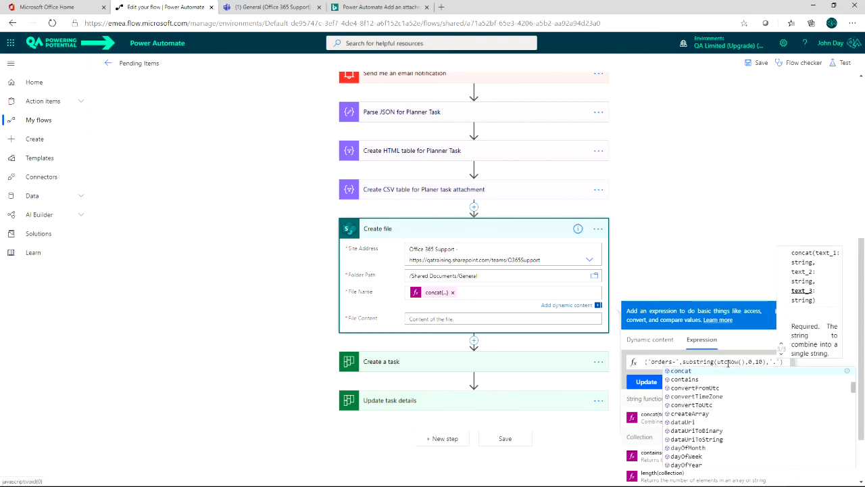
pyautogui.write('csv')
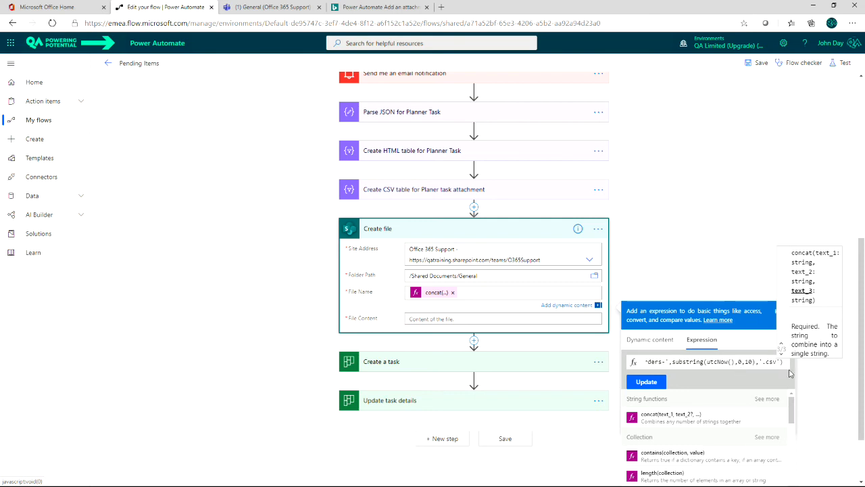
pyautogui.click(647, 383)
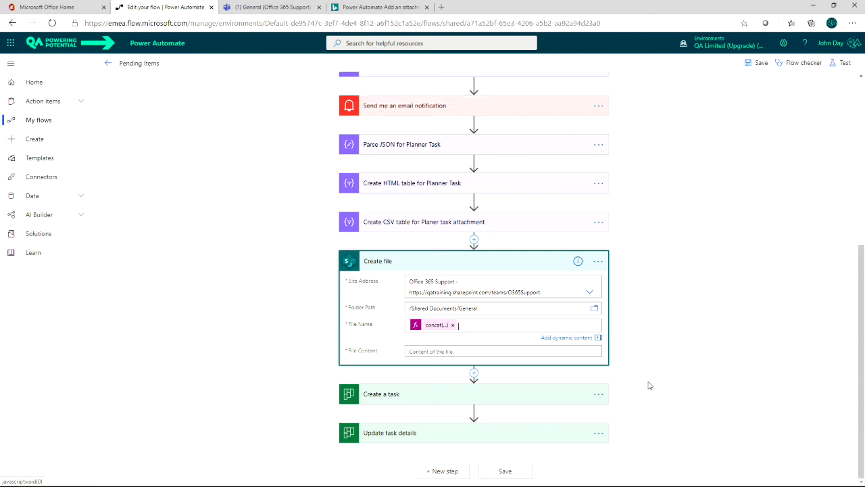
# Step: Set the Create file action's File Content to the Output of Create CSV table for Planer task attachment
pyautogui.click(443, 351)
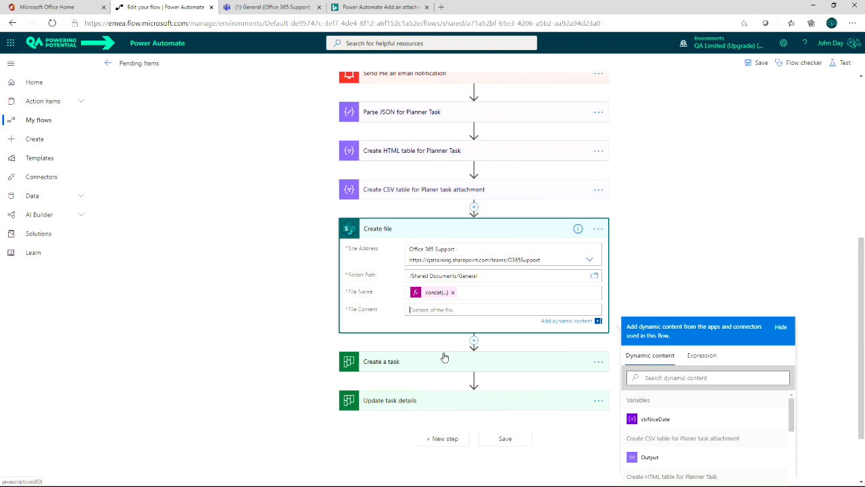
pyautogui.click(649, 459)
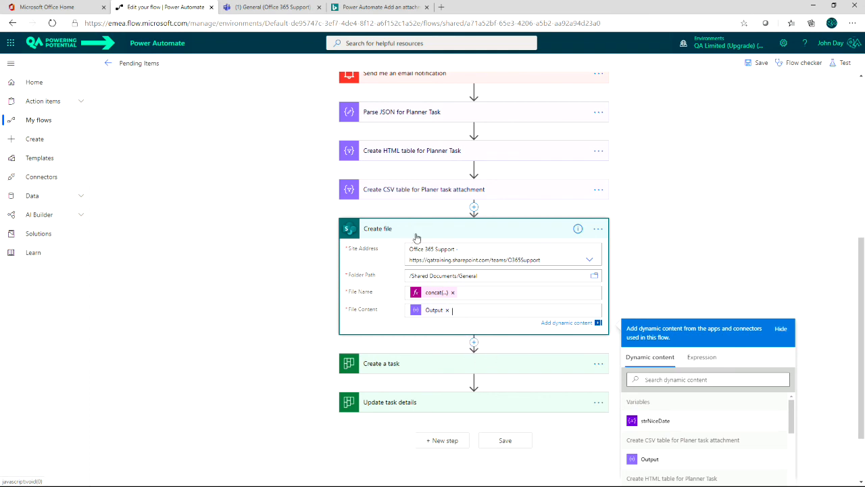
pyautogui.click(471, 346)
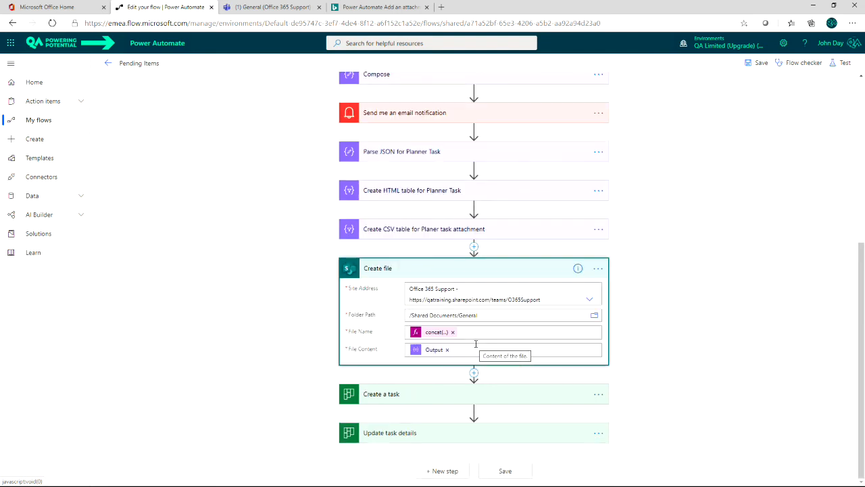
# Step: Insert a SharePoint Get file properties action between Create file and Create a task
pyautogui.click(473, 372)
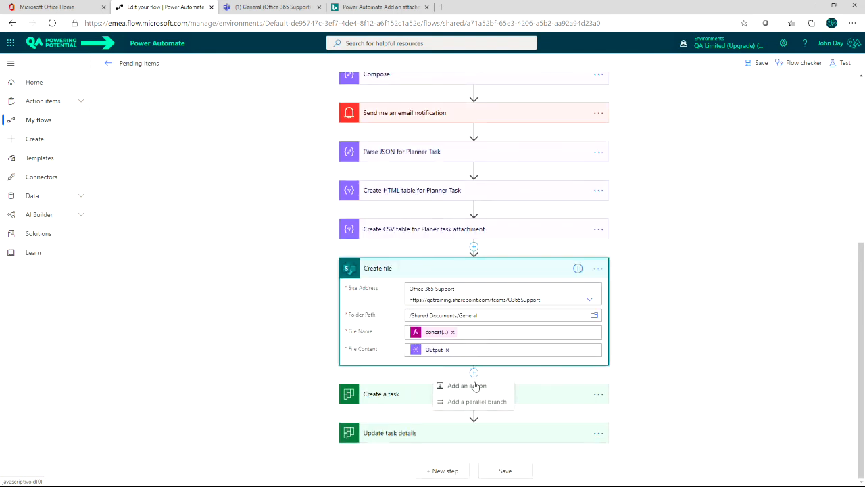
pyautogui.write('Sharepoint')
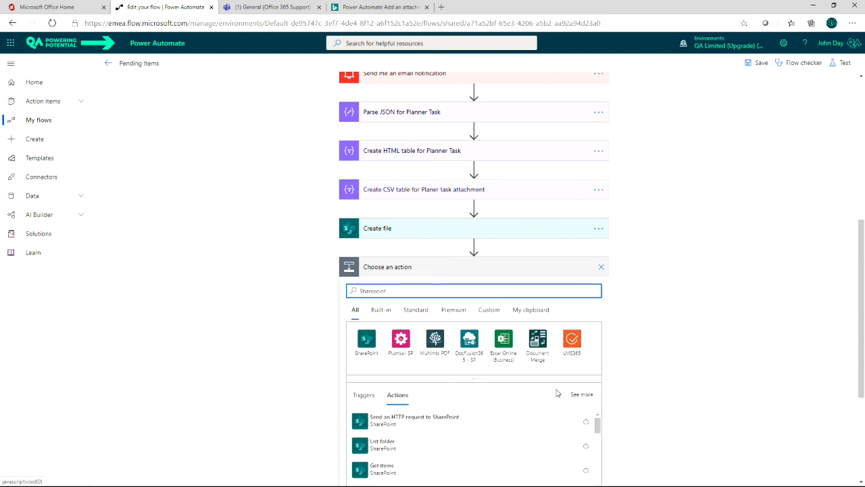
pyautogui.click(367, 343)
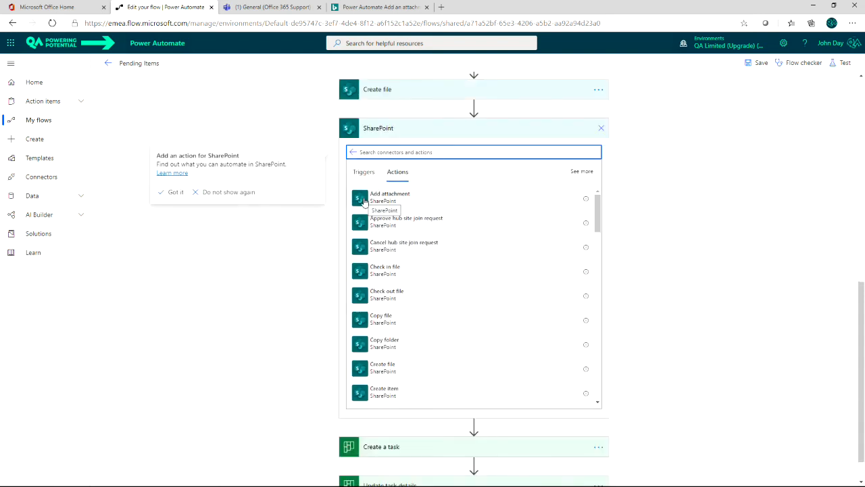
pyautogui.write('file')
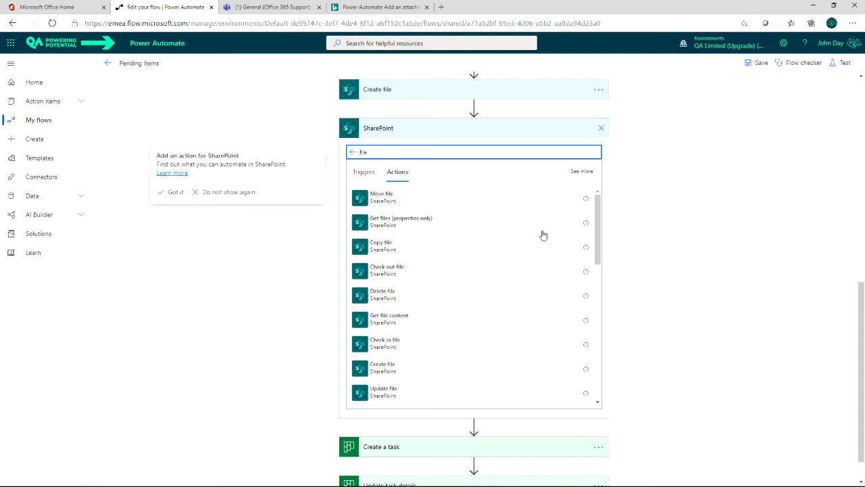
pyautogui.press('Home')
pyautogui.write('get')
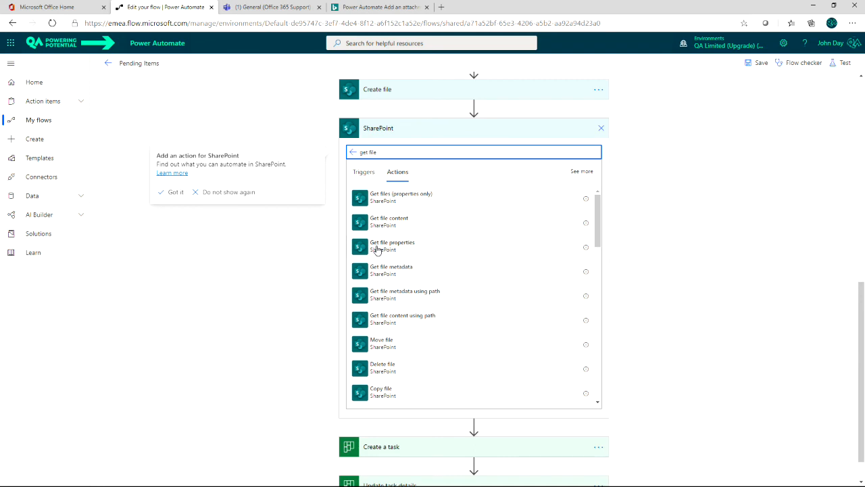
pyautogui.click(379, 248)
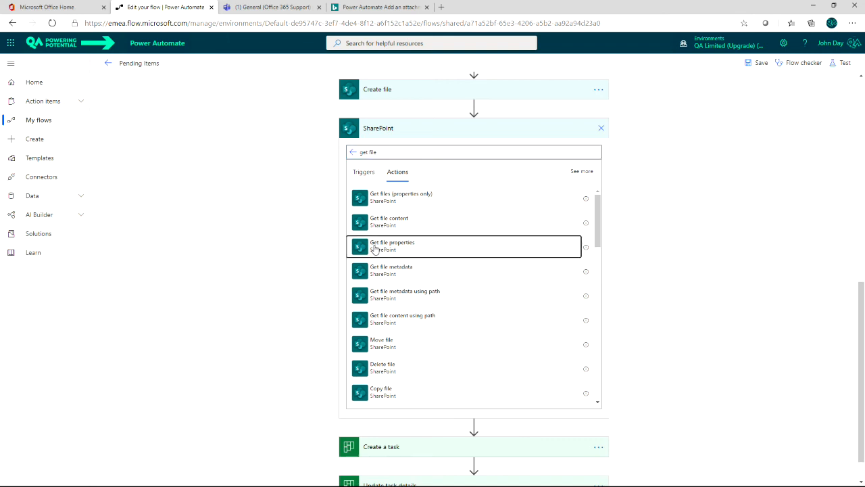
# Step: Set the Get file properties site address to Office 365 Support and its library name to Documents
pyautogui.click(452, 302)
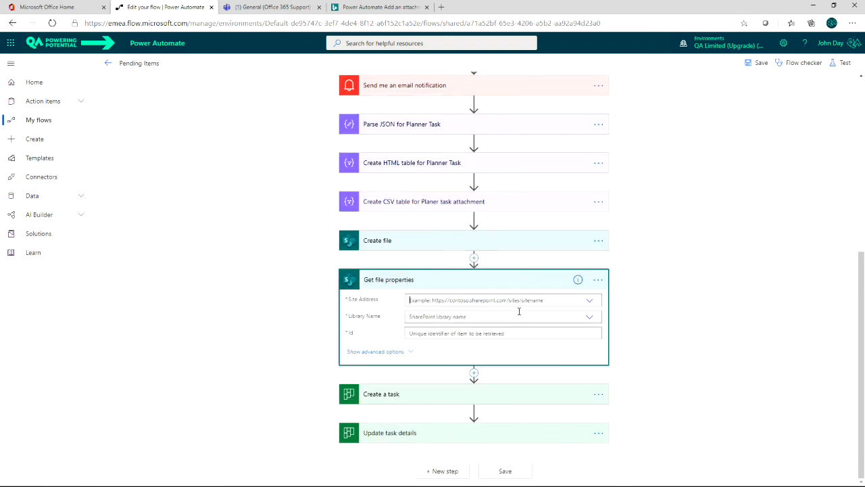
pyautogui.click(454, 395)
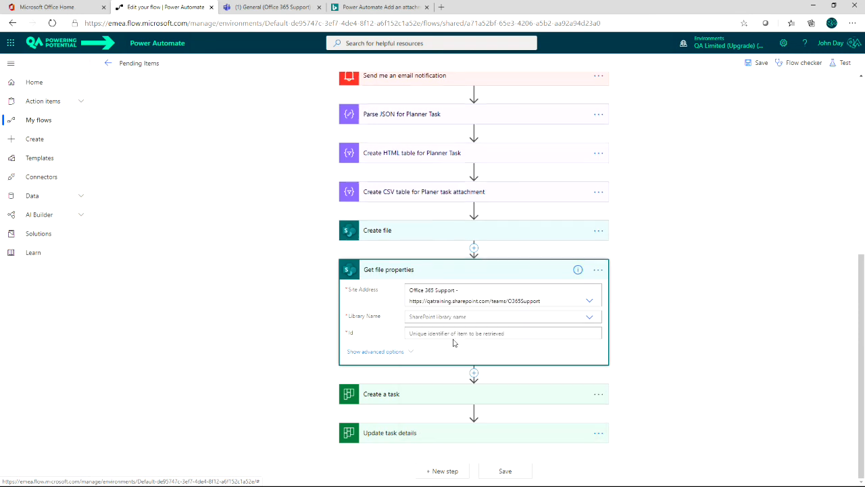
pyautogui.click(449, 317)
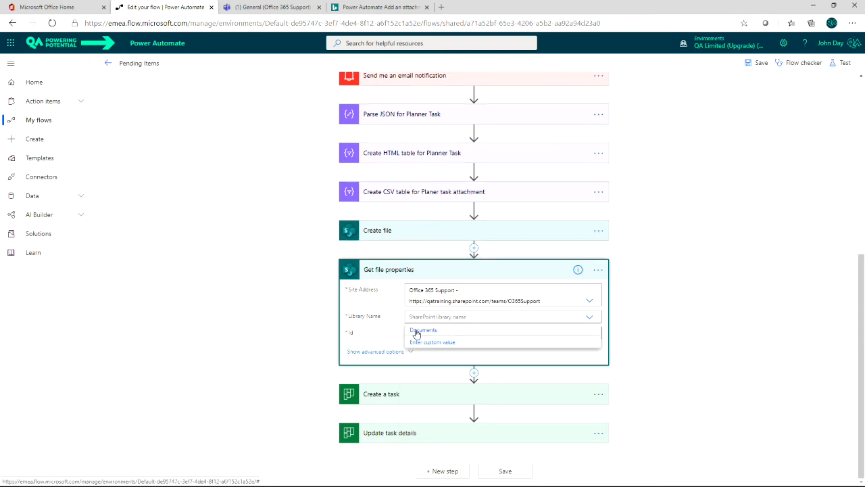
pyautogui.click(419, 332)
# Step: Set the Get file properties Id to a single ItemId value from the Create file action
pyautogui.click(456, 334)
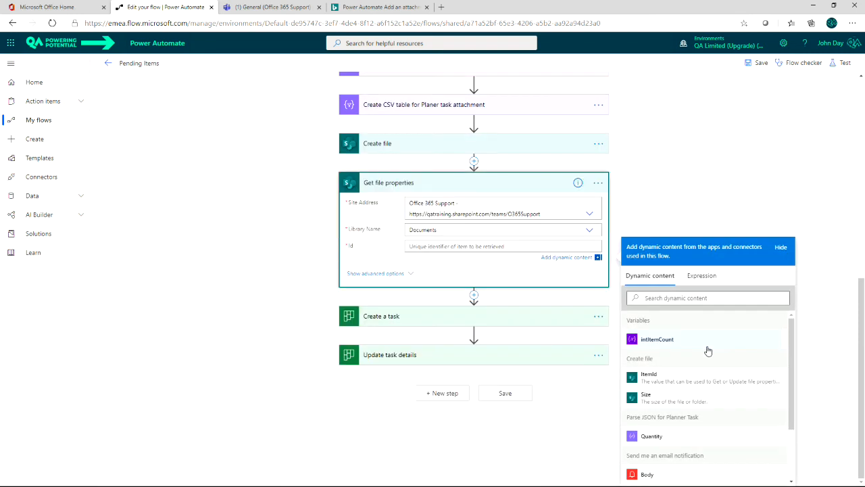
pyautogui.click(656, 381)
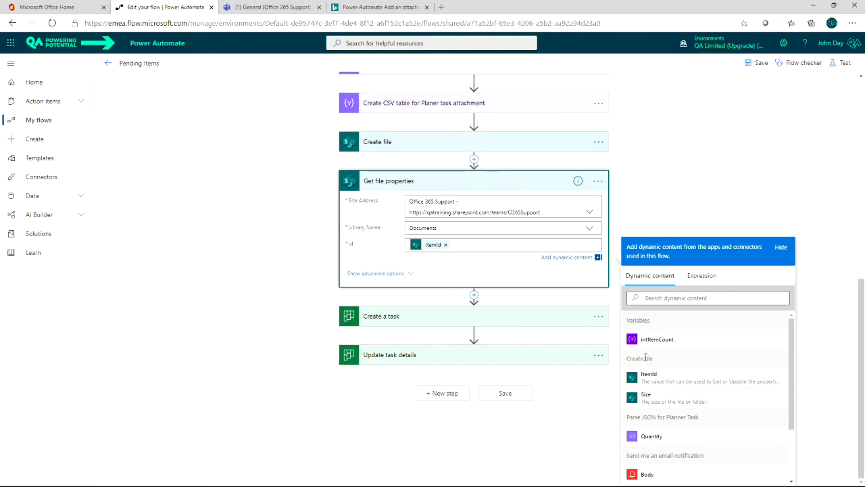
pyautogui.click(649, 380)
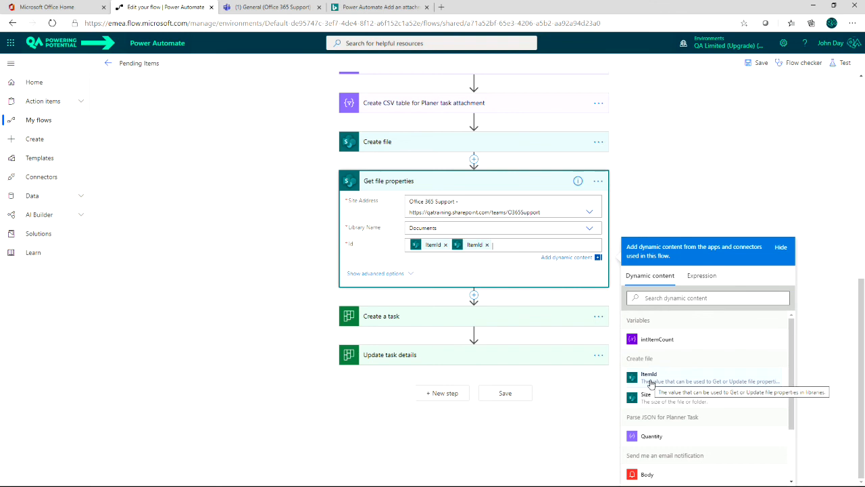
pyautogui.click(486, 244)
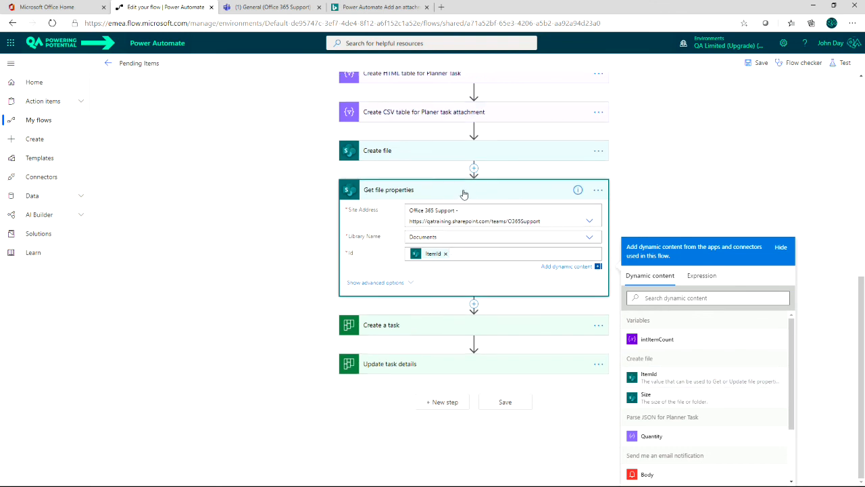
# Step: Replace the Output token in the Update task details description with Link to item from Get file properties
pyautogui.click(667, 199)
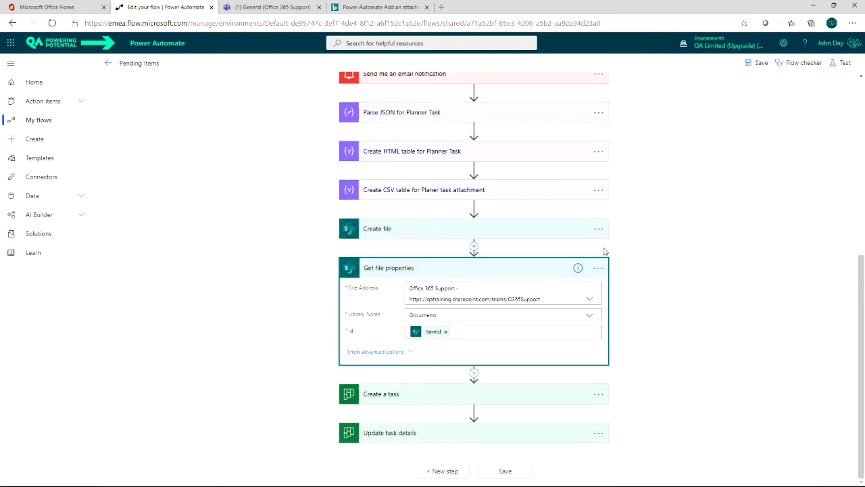
pyautogui.click(512, 433)
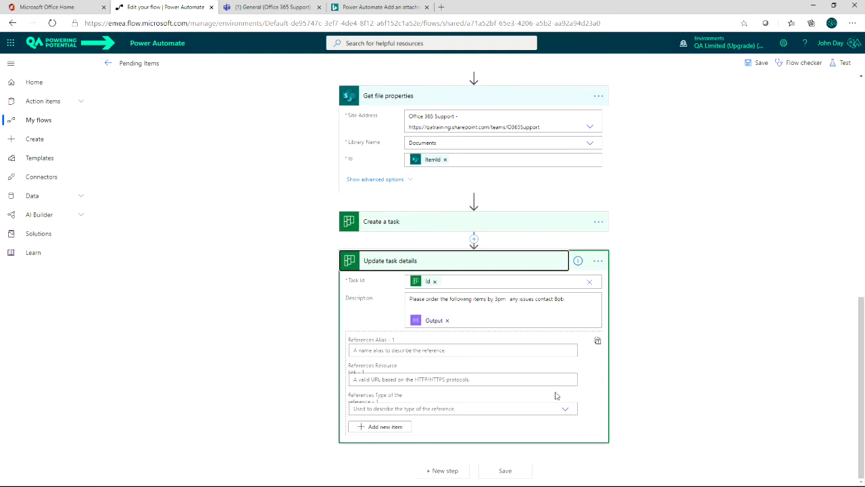
pyautogui.click(447, 321)
pyautogui.moveTo(794, 373); pyautogui.dragTo(794, 352)
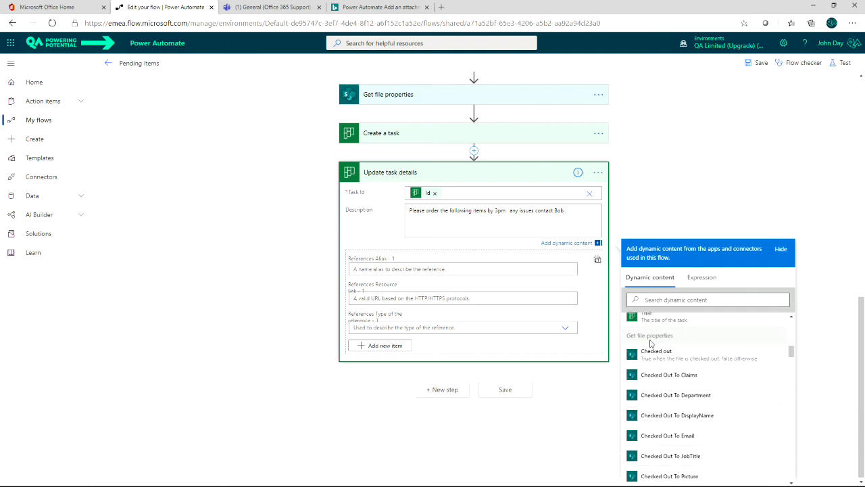
pyautogui.press('ctrl')
pyautogui.moveTo(791, 352); pyautogui.dragTo(792, 383)
pyautogui.click(658, 431)
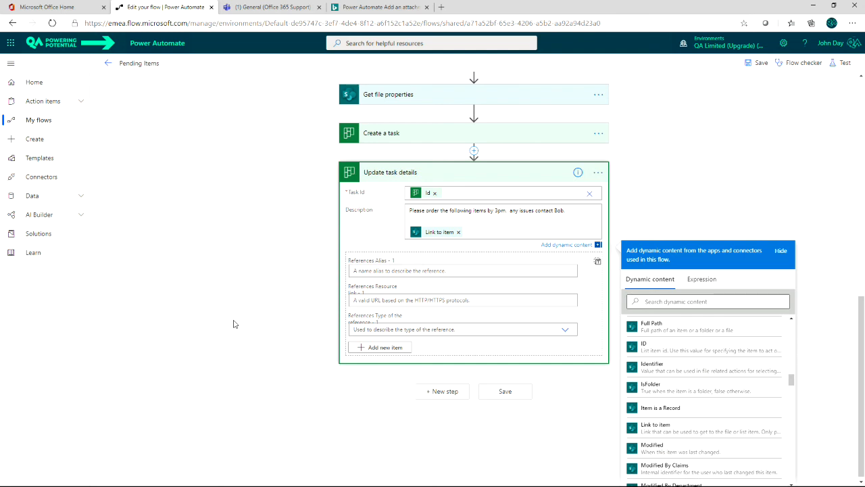
# Step: Save the Pending Items flow and run a test using the option to perform the trigger action manually
pyautogui.click(506, 398)
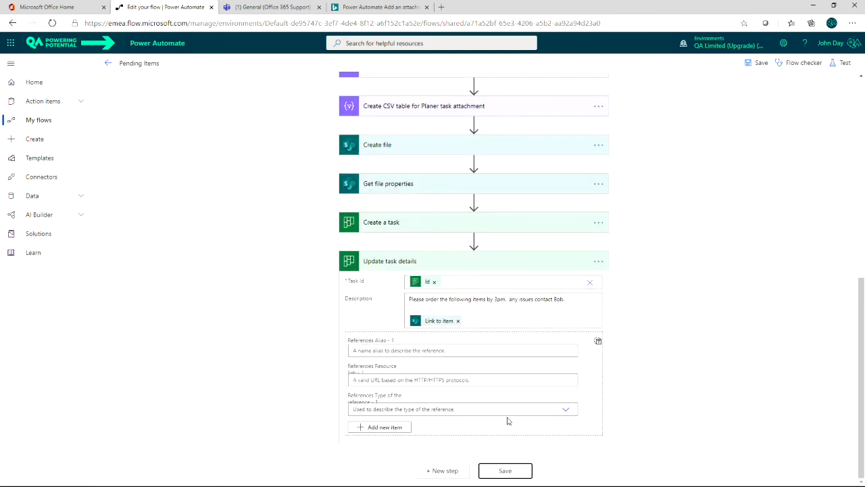
pyautogui.click(506, 471)
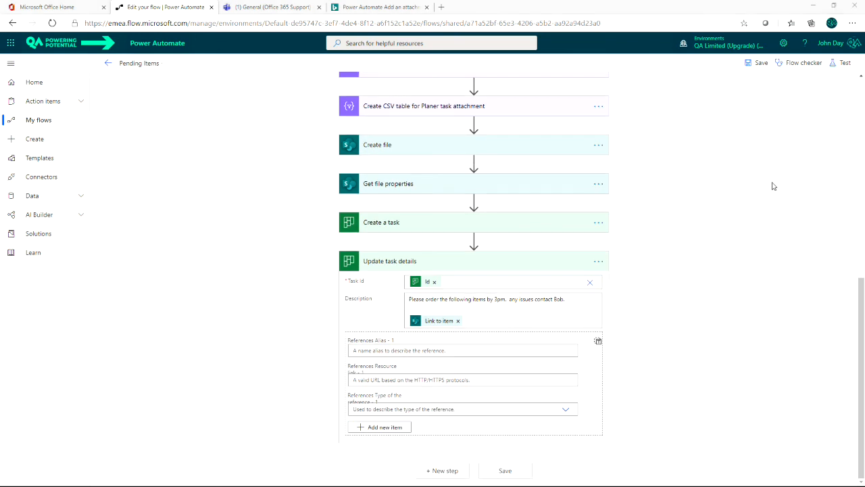
pyautogui.moveTo(862, 296); pyautogui.dragTo(861, 82)
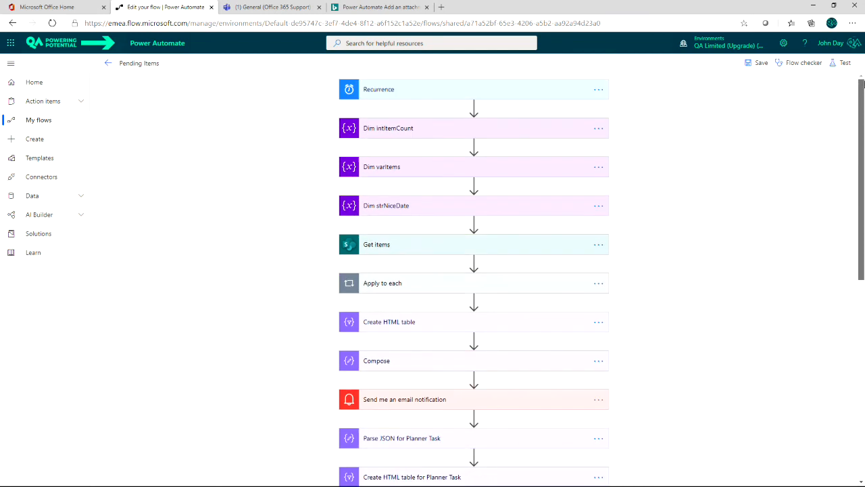
pyautogui.click(841, 62)
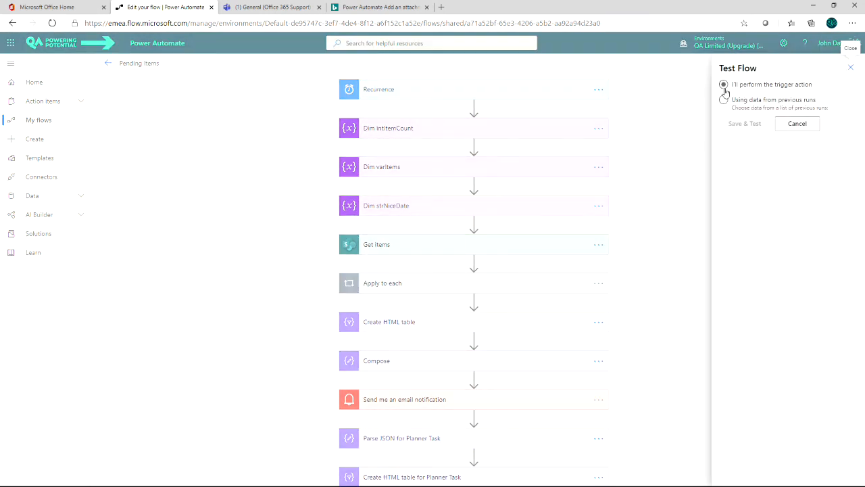
pyautogui.click(724, 86)
pyautogui.click(746, 125)
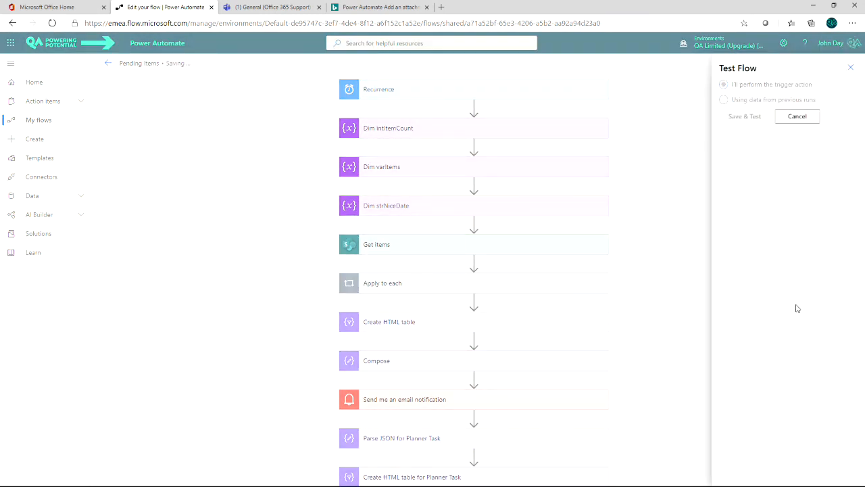
pyautogui.click(741, 470)
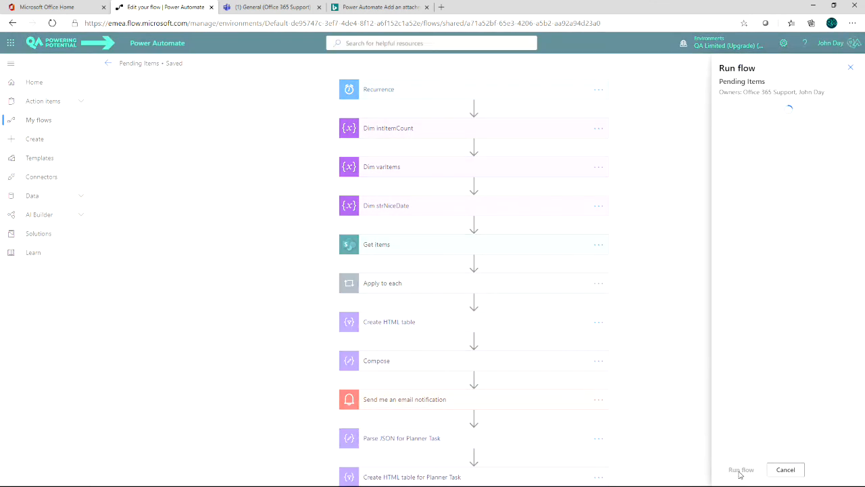
pyautogui.click(740, 471)
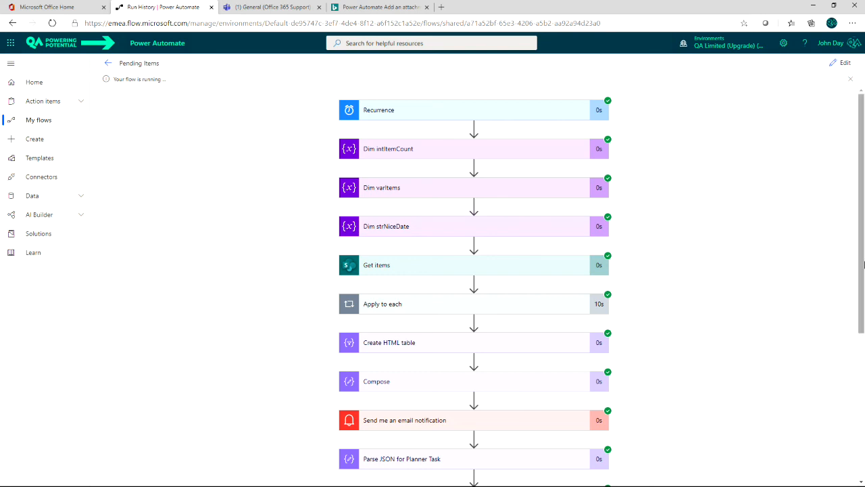
# Step: Switch to Teams and examine the notes of the Order stationery tasks in the Ordering bucket
pyautogui.click(264, 8)
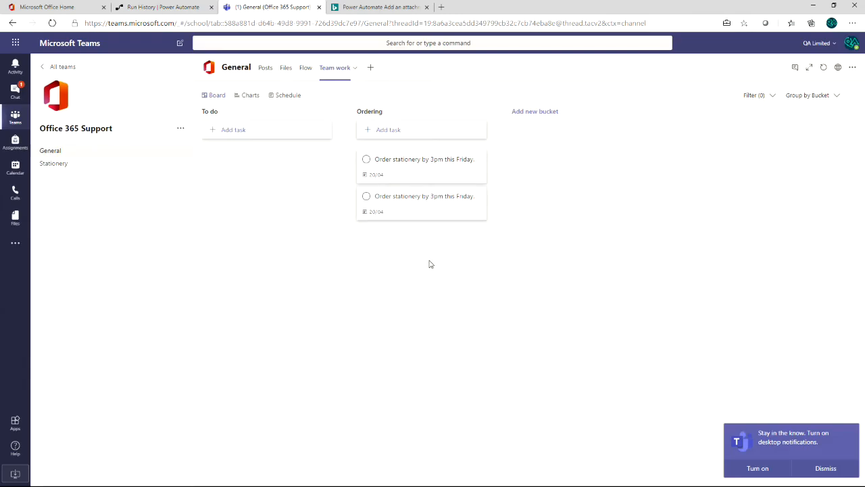
pyautogui.click(412, 197)
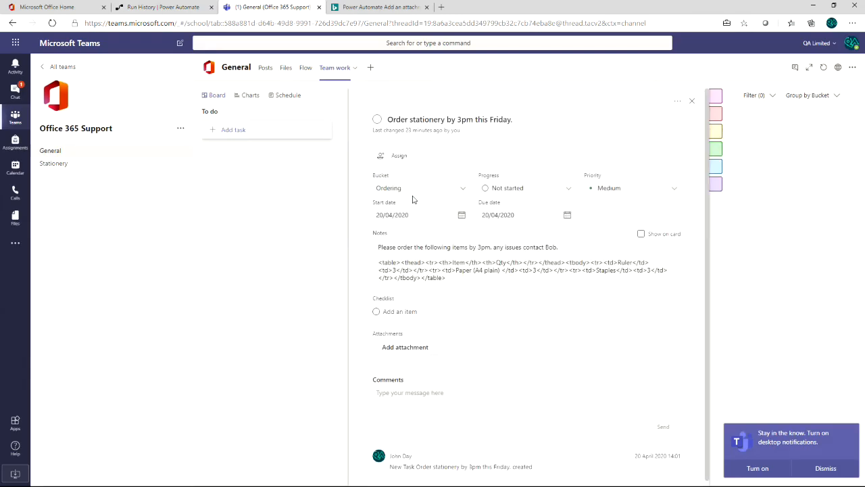
pyautogui.click(692, 101)
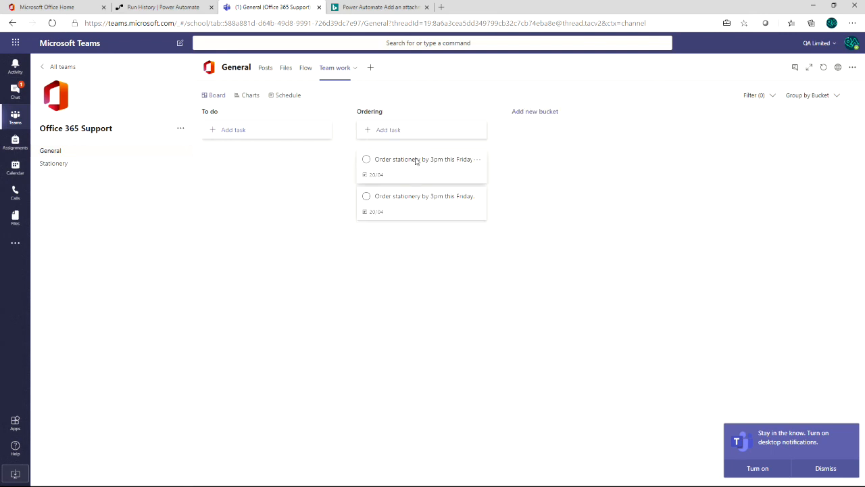
pyautogui.click(415, 160)
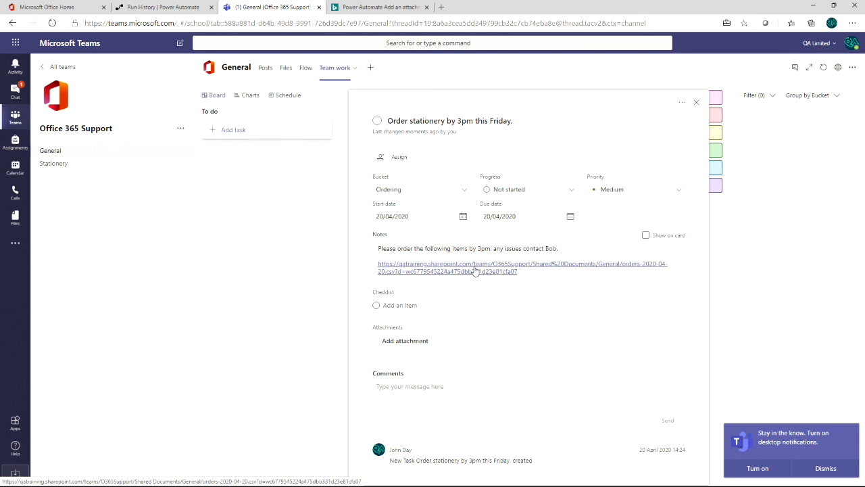
# Step: Open the orders CSV file linked in the newest task's notes, signing in with the existing account, and examine its contents
pyautogui.click(477, 270)
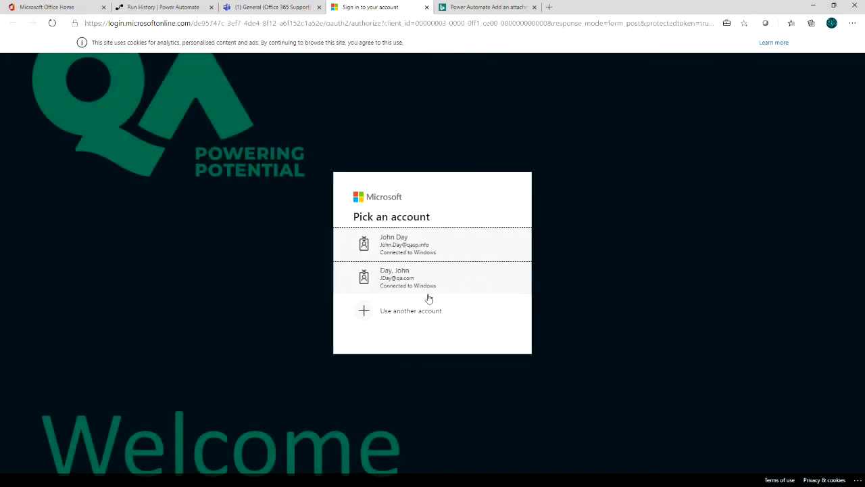
pyautogui.click(389, 250)
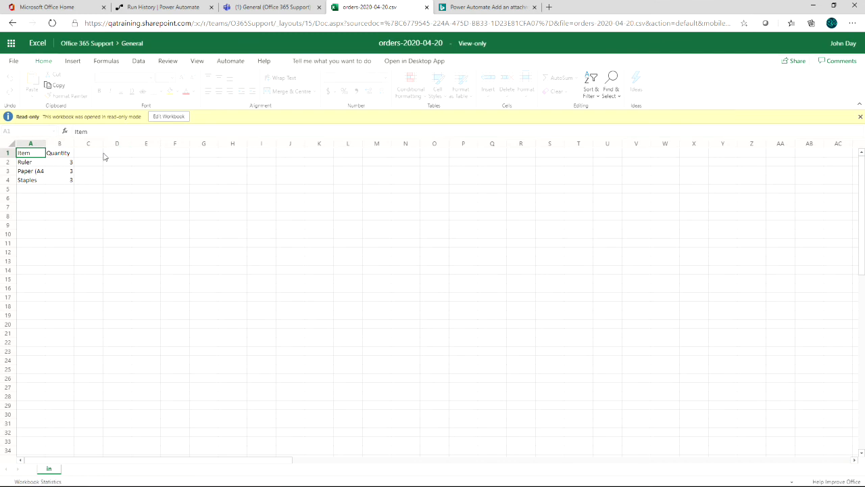
pyautogui.click(860, 117)
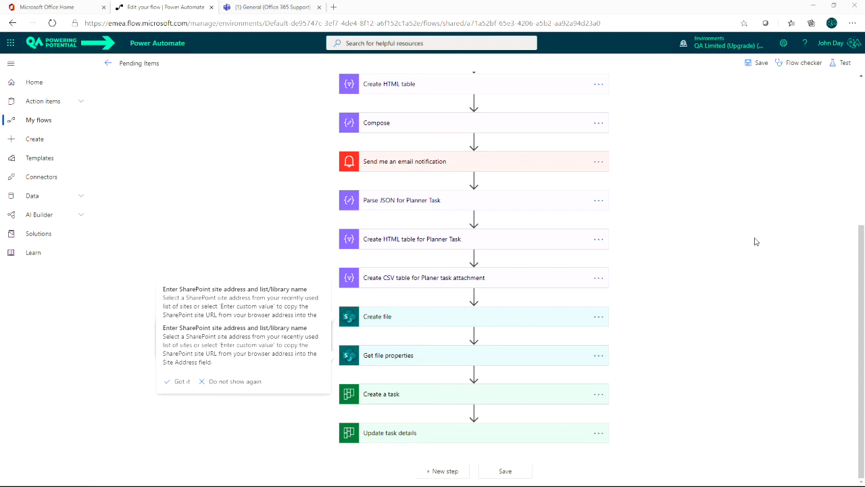
# Step: Insert a Data Operation Select action between Parse JSON for Planner Task and Create HTML table for Planner Task
pyautogui.click(473, 296)
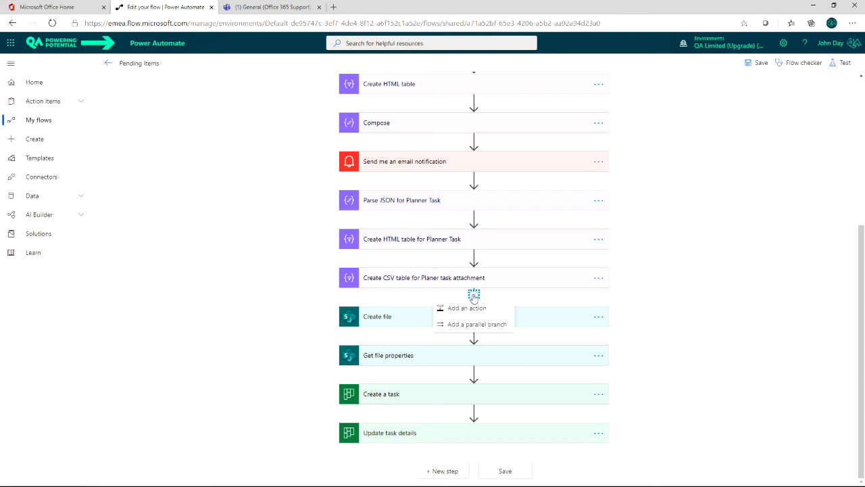
pyautogui.click(475, 219)
pyautogui.click(469, 233)
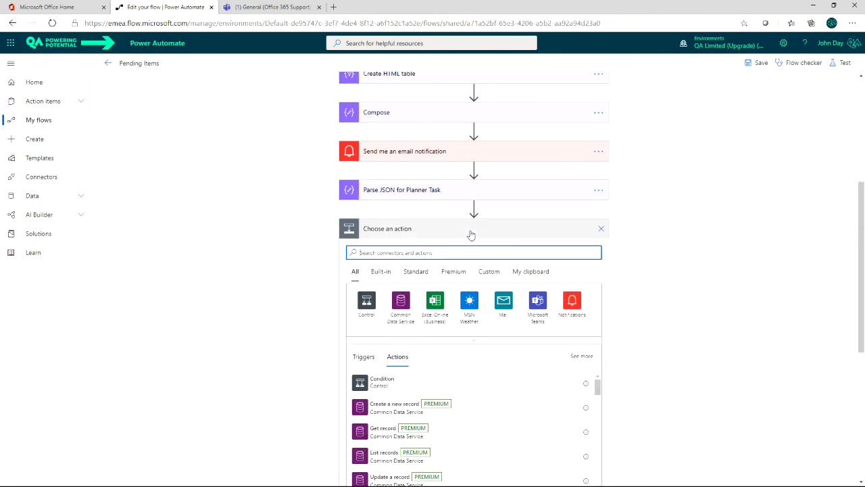
pyautogui.write('Data')
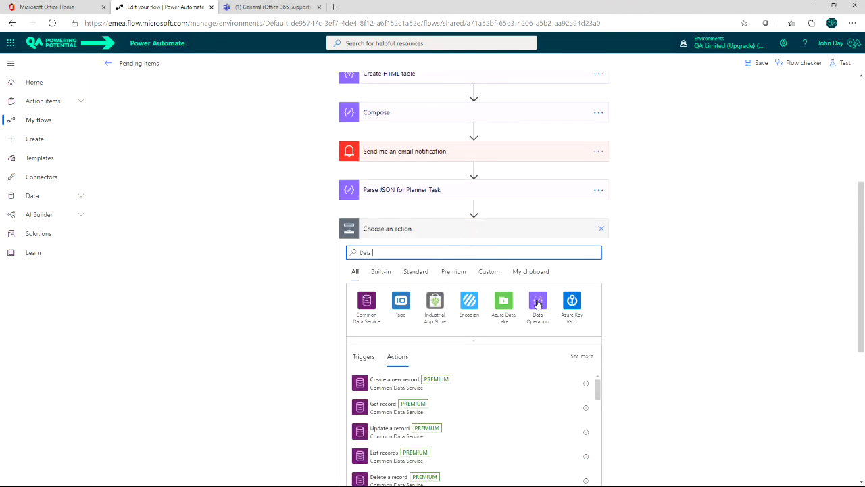
pyautogui.click(538, 302)
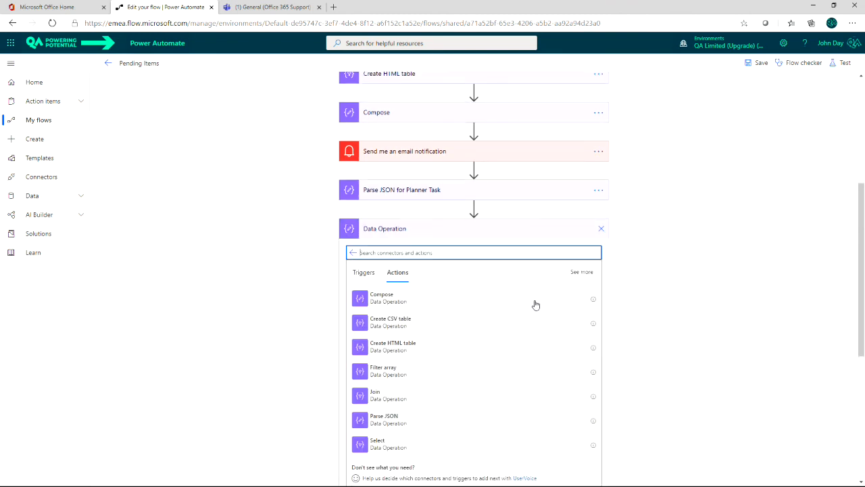
pyautogui.click(363, 446)
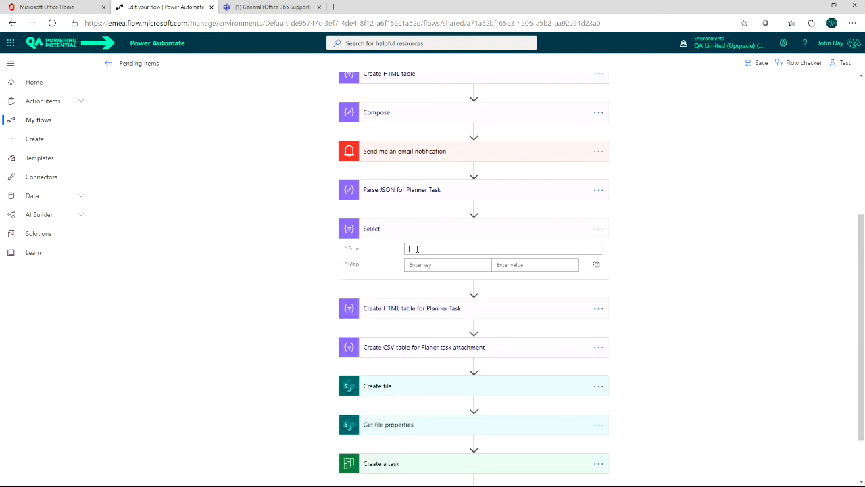
pyautogui.click(412, 248)
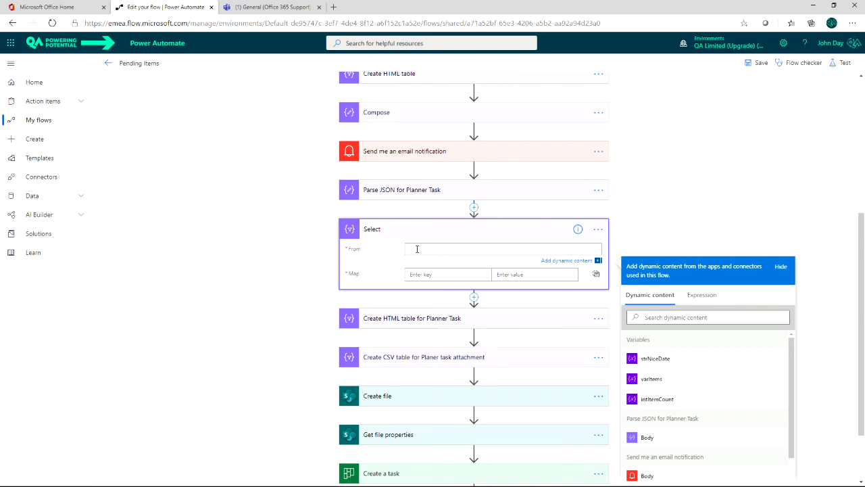
pyautogui.moveTo(791, 357); pyautogui.dragTo(792, 400)
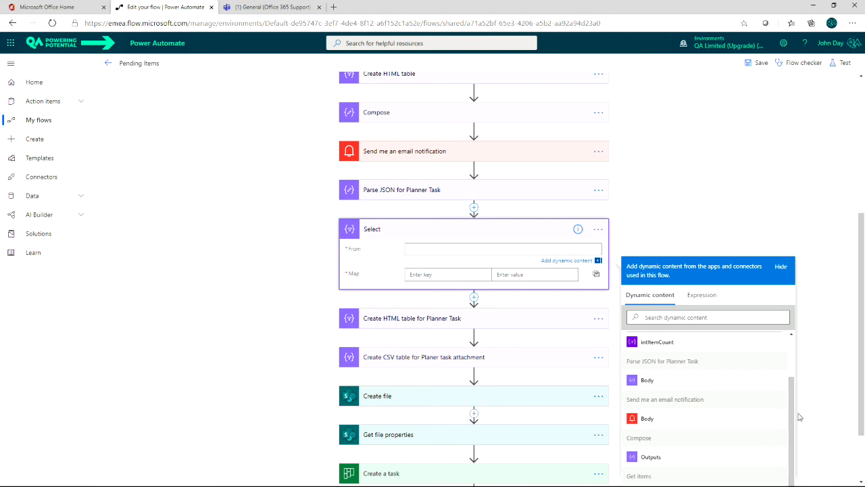
pyautogui.moveTo(792, 412); pyautogui.dragTo(792, 378)
pyautogui.click(652, 368)
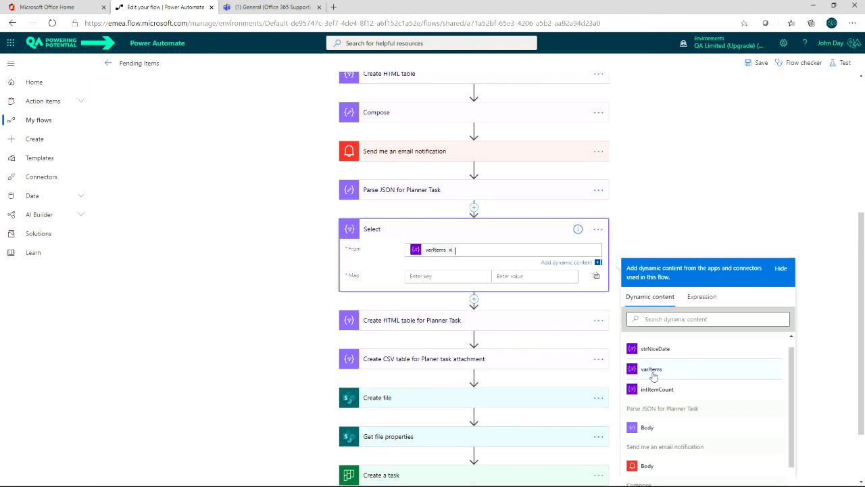
pyautogui.click(442, 277)
pyautogui.click(509, 271)
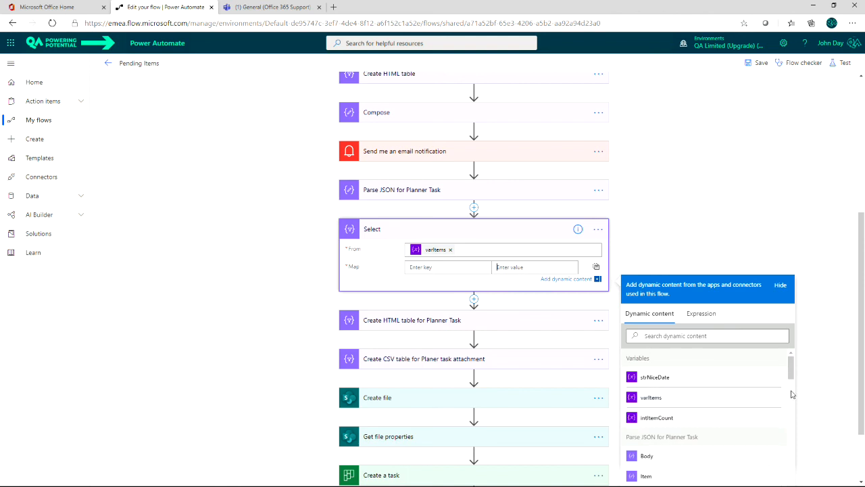
pyautogui.moveTo(792, 370)
pyautogui.mouseDown()
pyautogui.moveTo(794, 481)
pyautogui.moveTo(791, 369)
pyautogui.mouseUp()
pyautogui.click(450, 249)
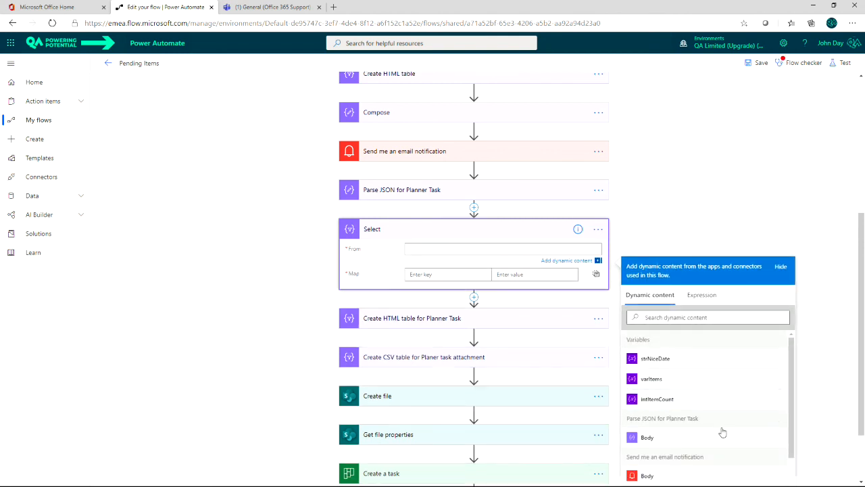
# Step: Set the Select action's From to the Parse JSON for Planner Task Body and map the key Stationery Item to Item
pyautogui.click(646, 438)
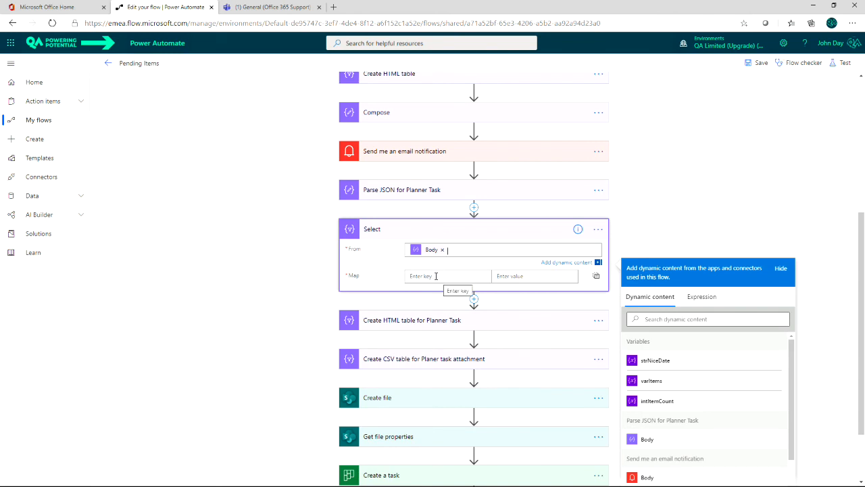
pyautogui.click(436, 276)
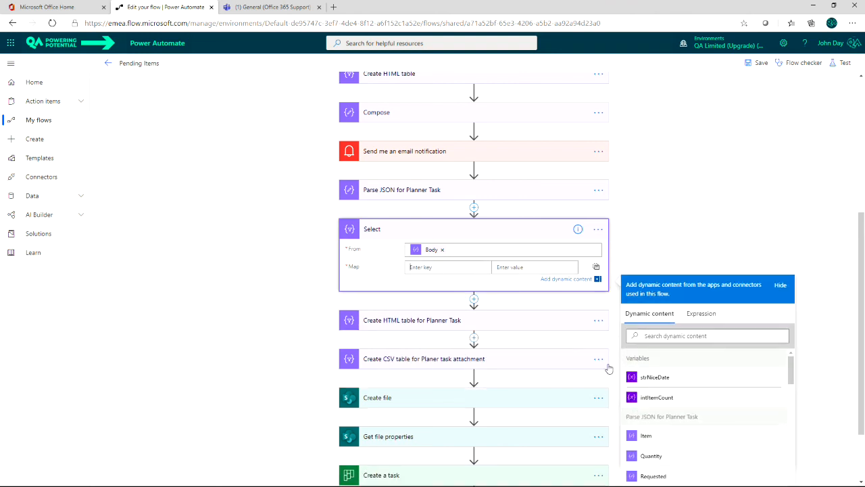
pyautogui.scroll(-2, 793, 374)
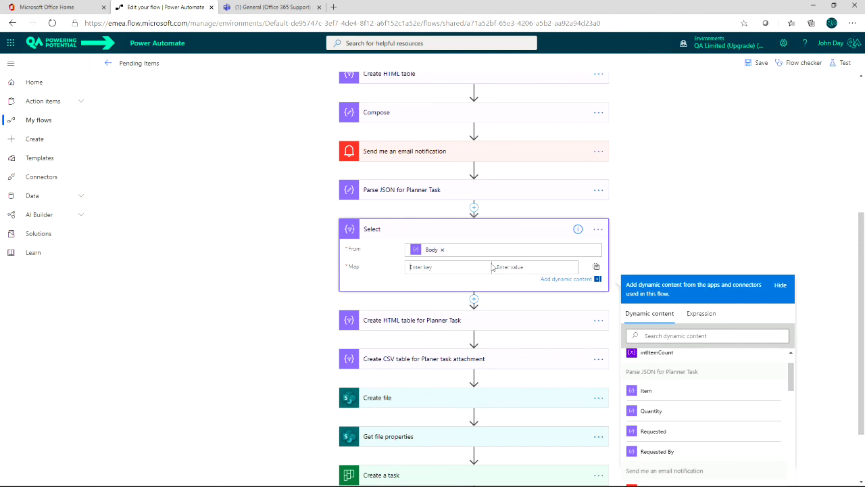
pyautogui.write('Stationery Item')
pyautogui.click(511, 267)
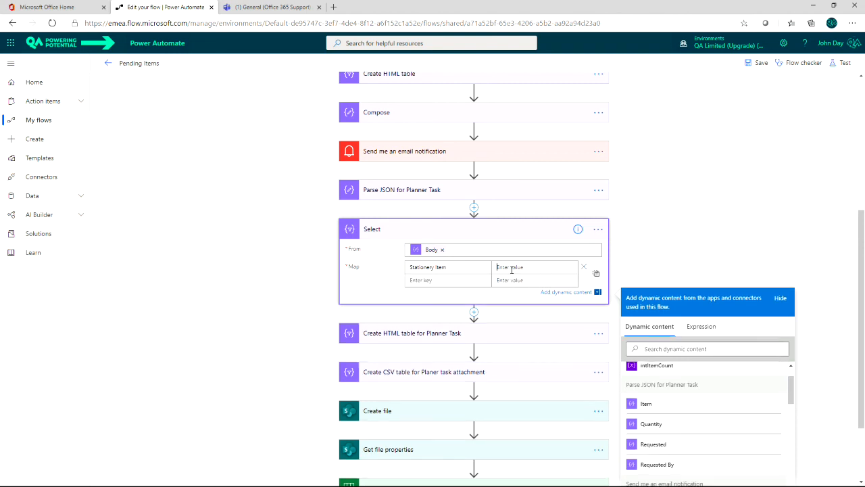
pyautogui.click(646, 446)
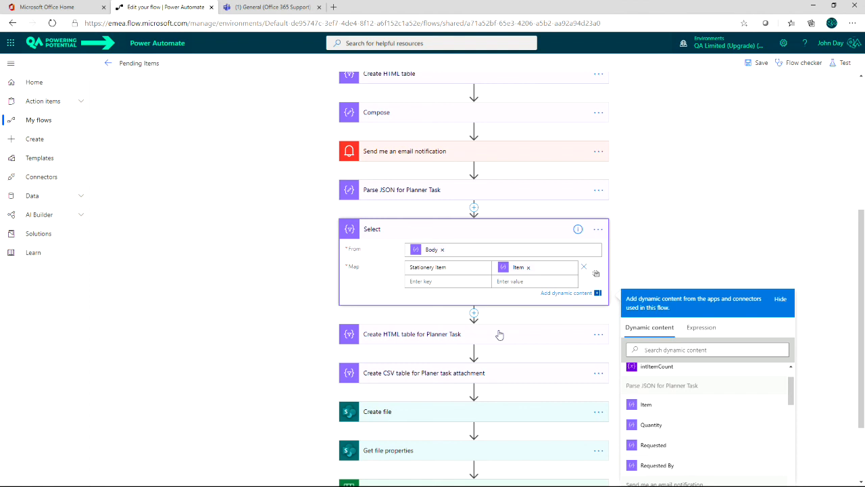
# Step: Add a second Select mapping from the key Item Qty to the Parse JSON Quantity value
pyautogui.click(419, 281)
pyautogui.write('Item Qty')
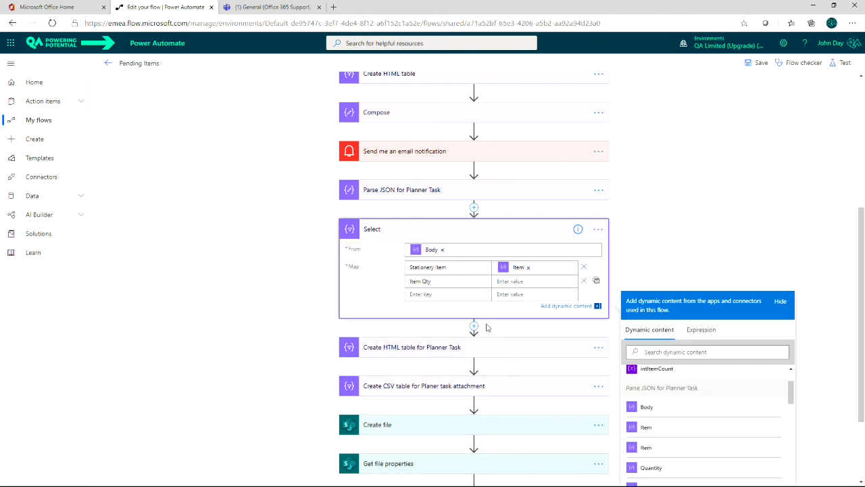
pyautogui.click(665, 470)
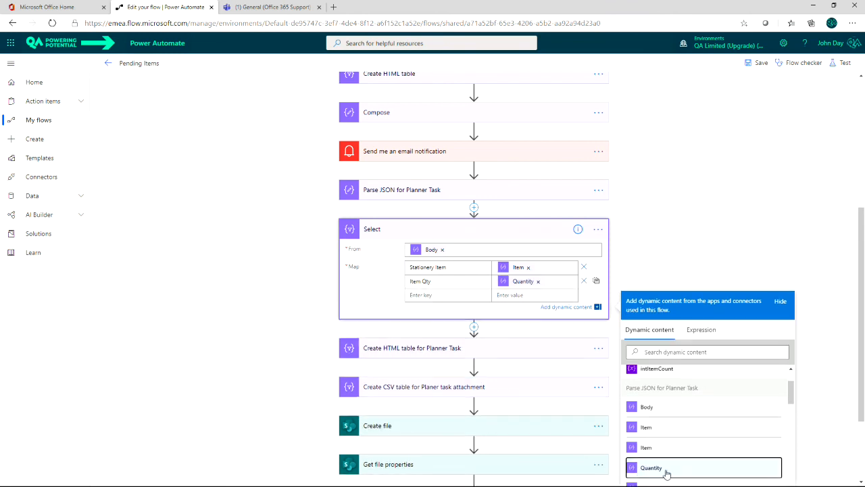
pyautogui.scroll(-1, 699, 443)
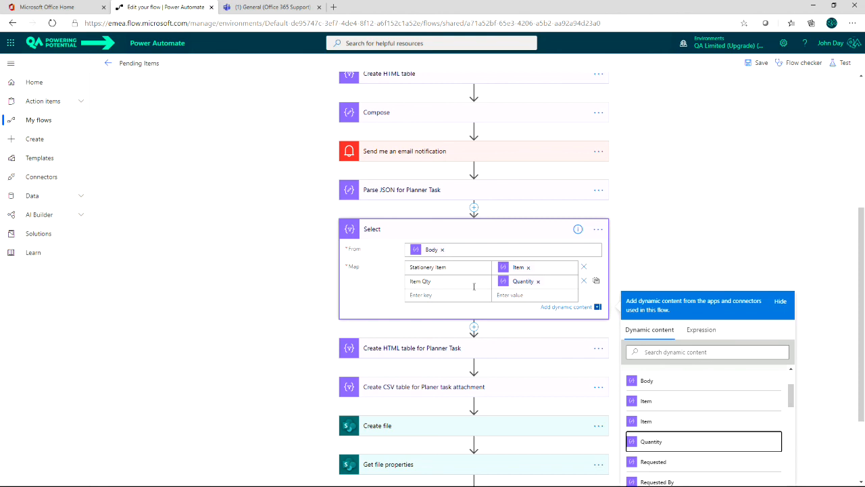
pyautogui.click(435, 267)
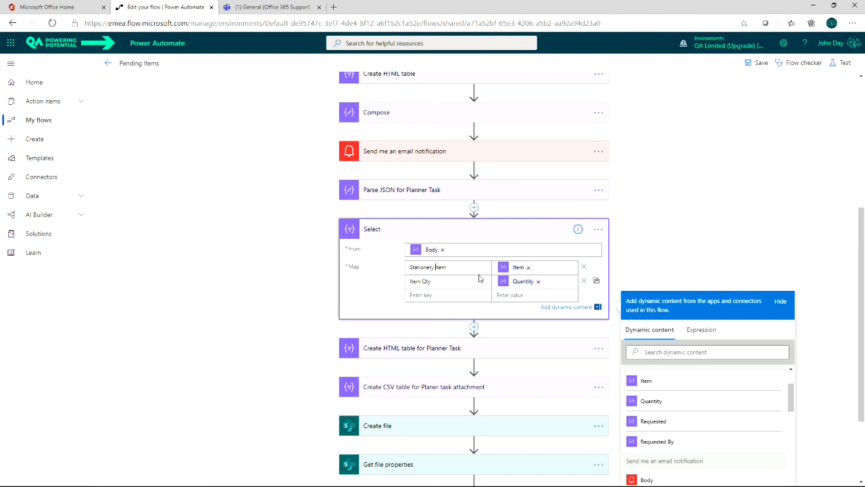
pyautogui.click(658, 253)
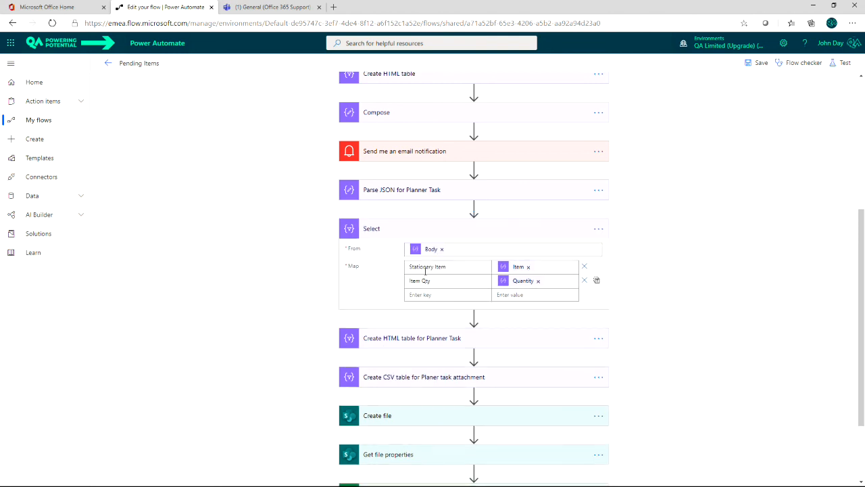